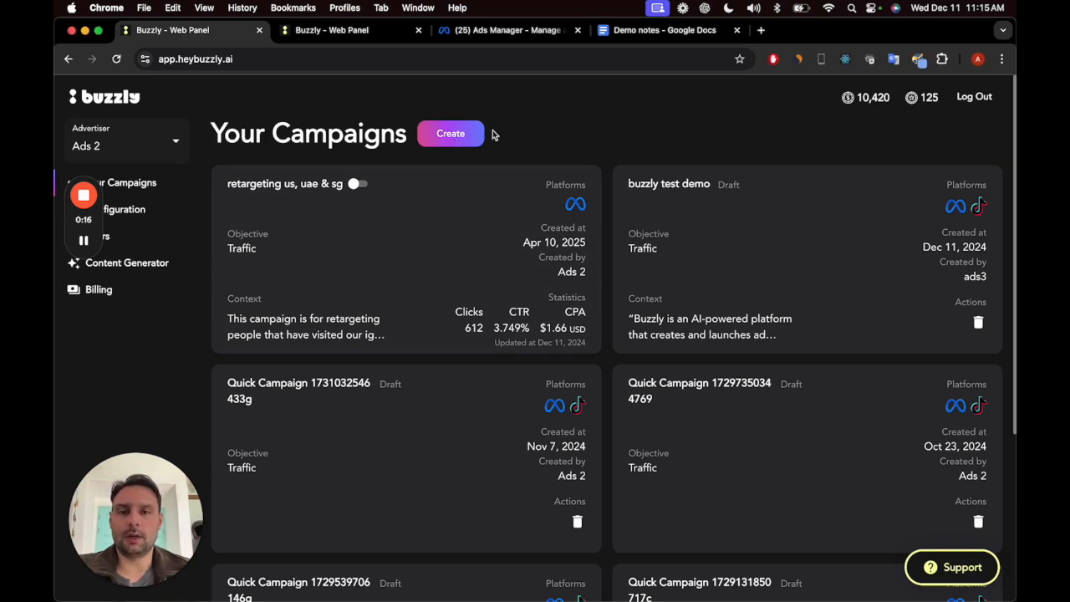
Step: Create a new campaign of the Advanced type and name it "buzzly demo"
left_click(448, 137)
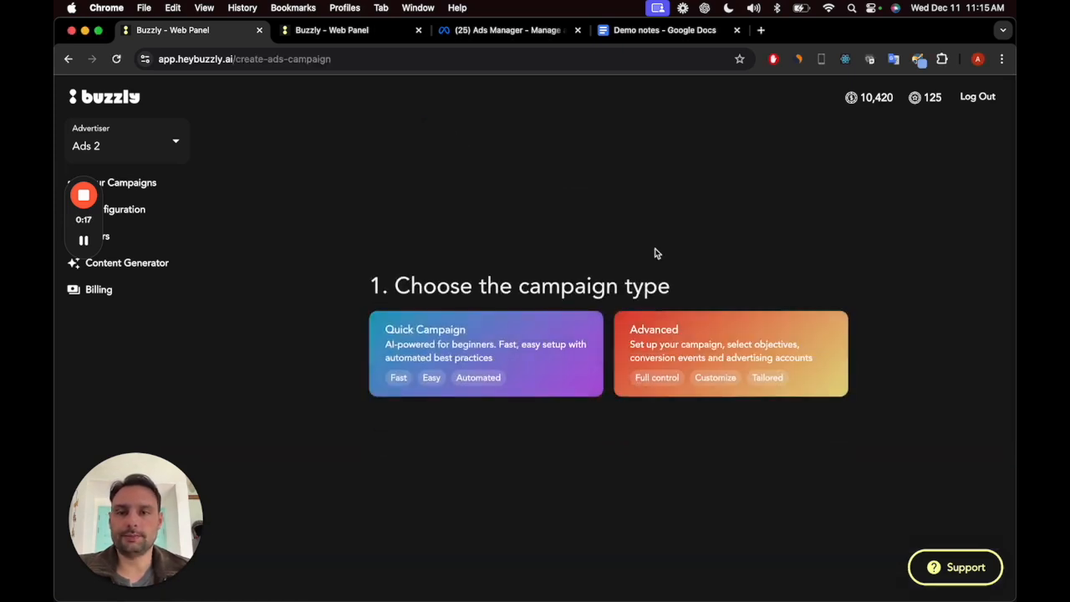
left_click(700, 336)
left_click(455, 322)
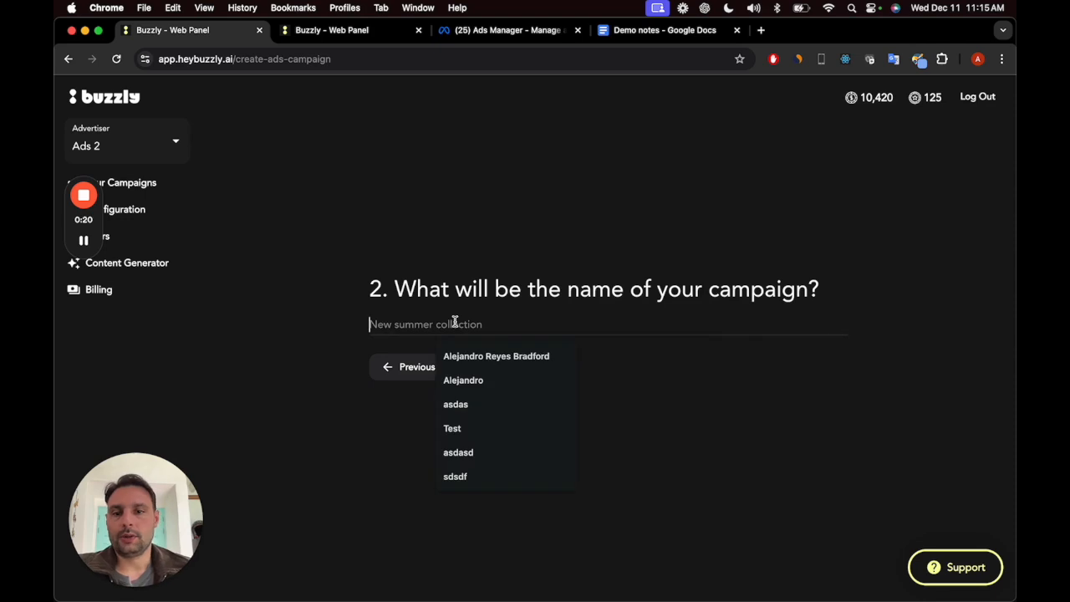
type("buzzly demo")
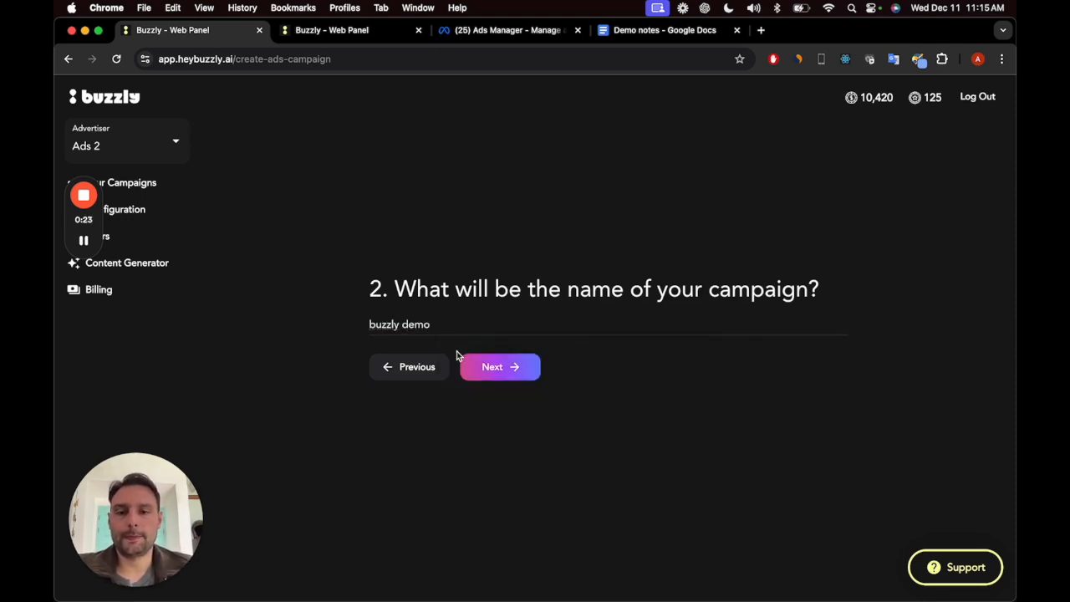
left_click(511, 375)
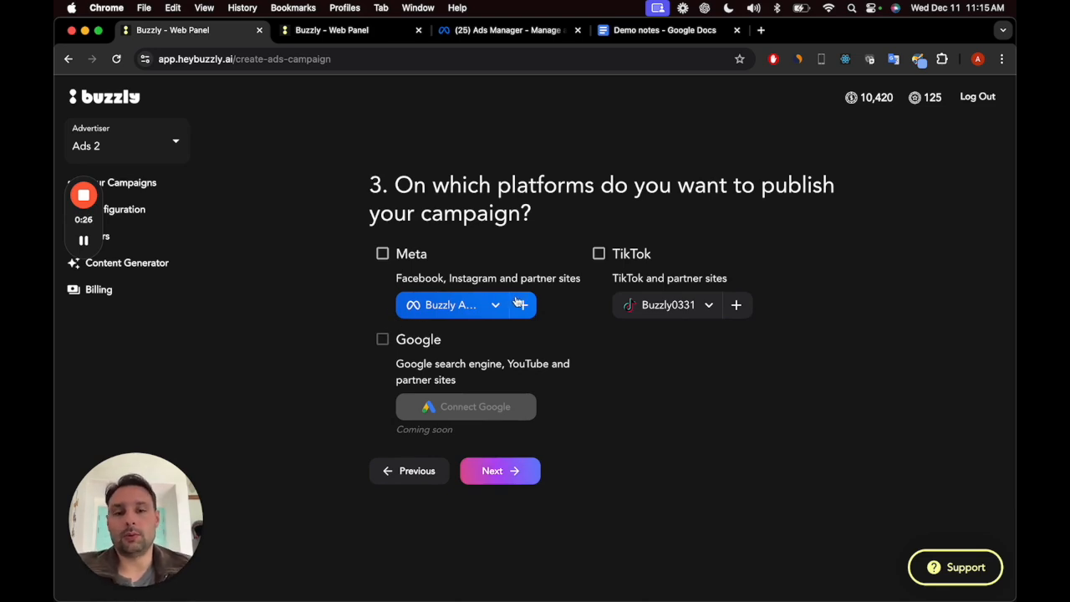
Step: Select Meta and TikTok as the publishing platforms and view the ad accounts available for each
left_click(382, 254)
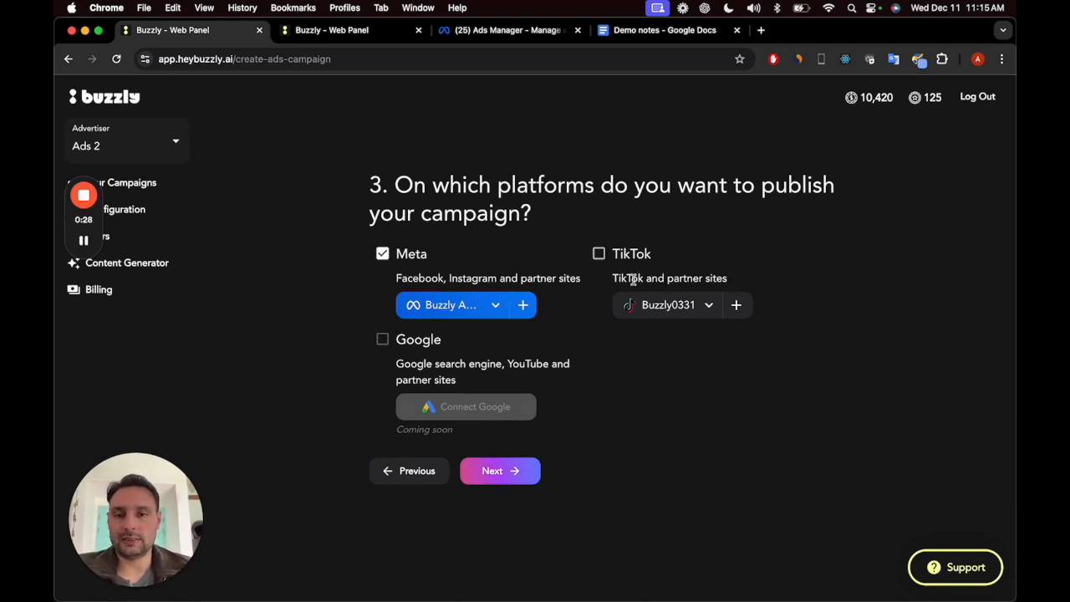
left_click(598, 255)
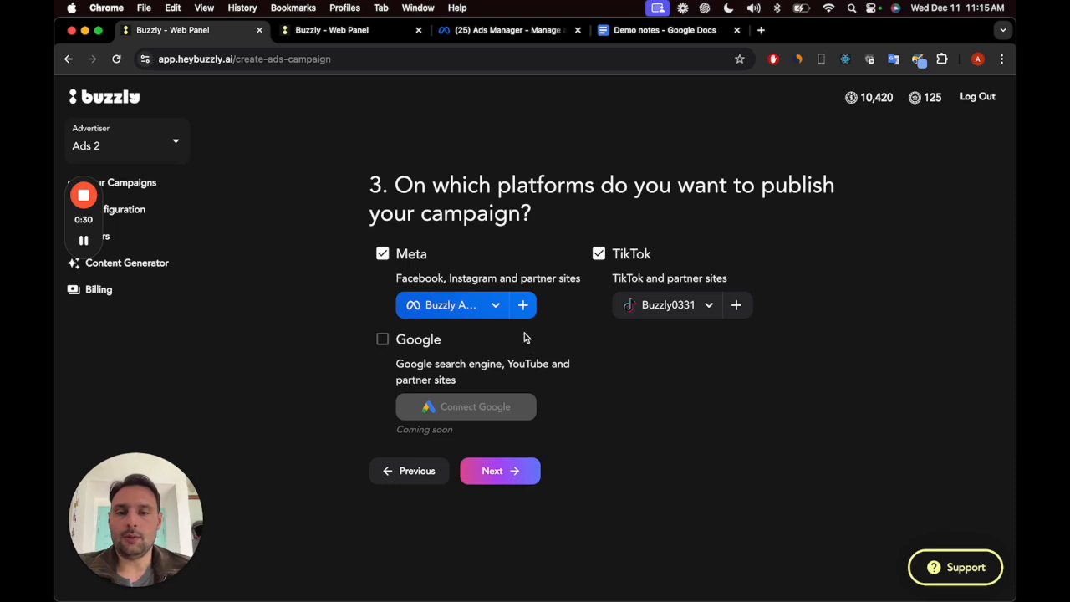
left_click(495, 306)
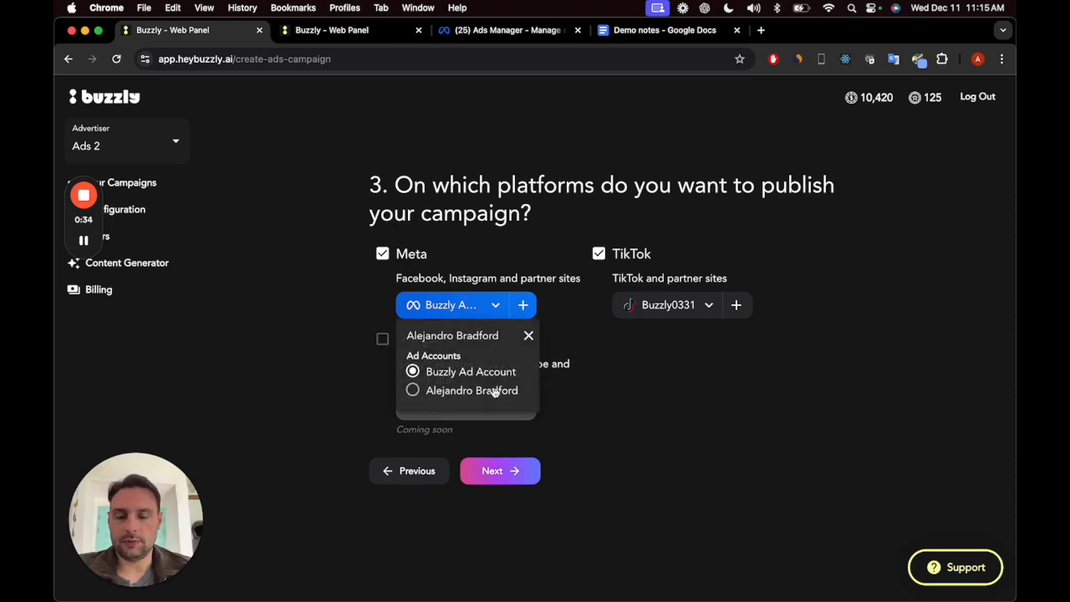
left_click(413, 390)
left_click(683, 307)
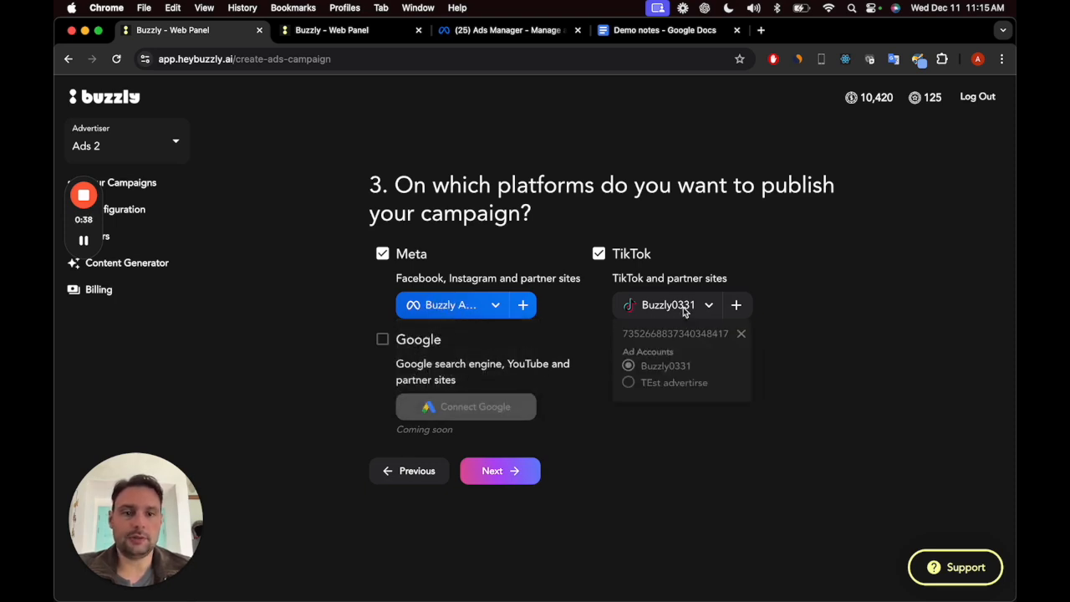
left_click(746, 223)
Step: Review the Meta account connection and its Page access settings, and close it without reconnecting
left_click(525, 309)
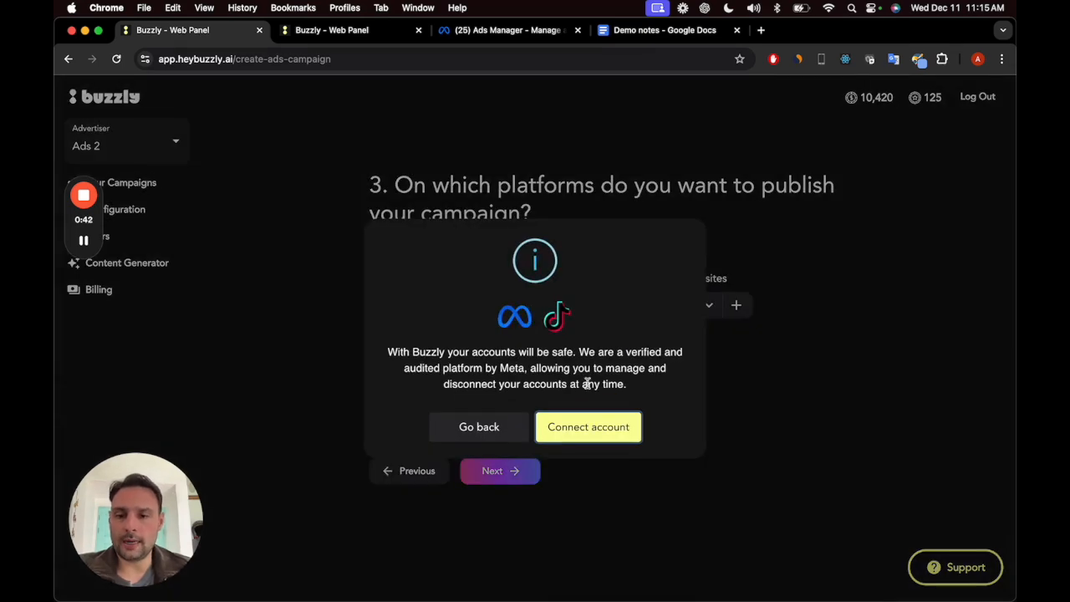
left_click(597, 428)
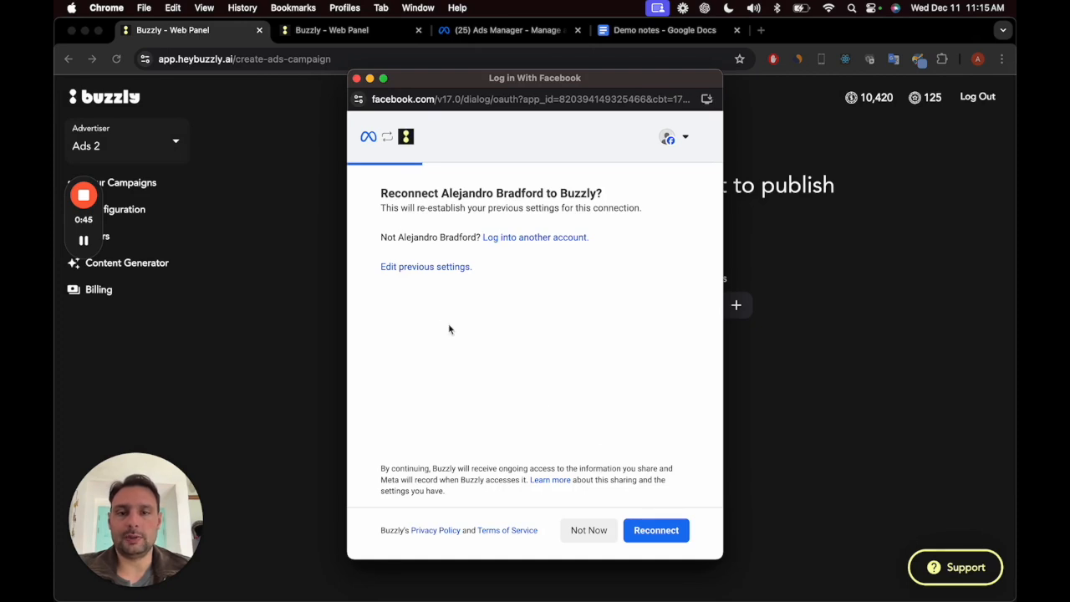
left_click(451, 269)
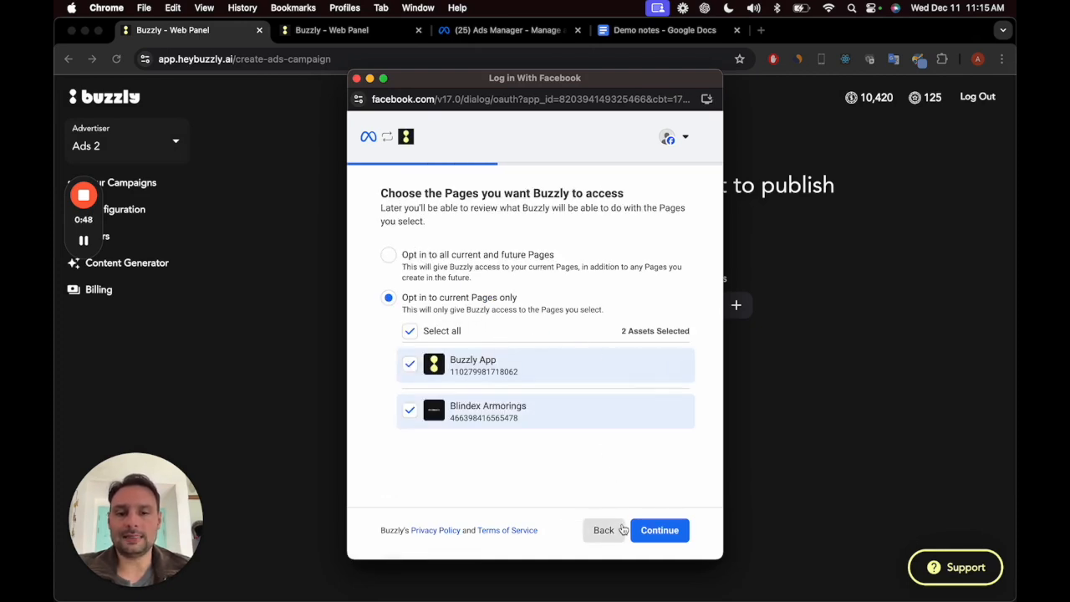
left_click(612, 533)
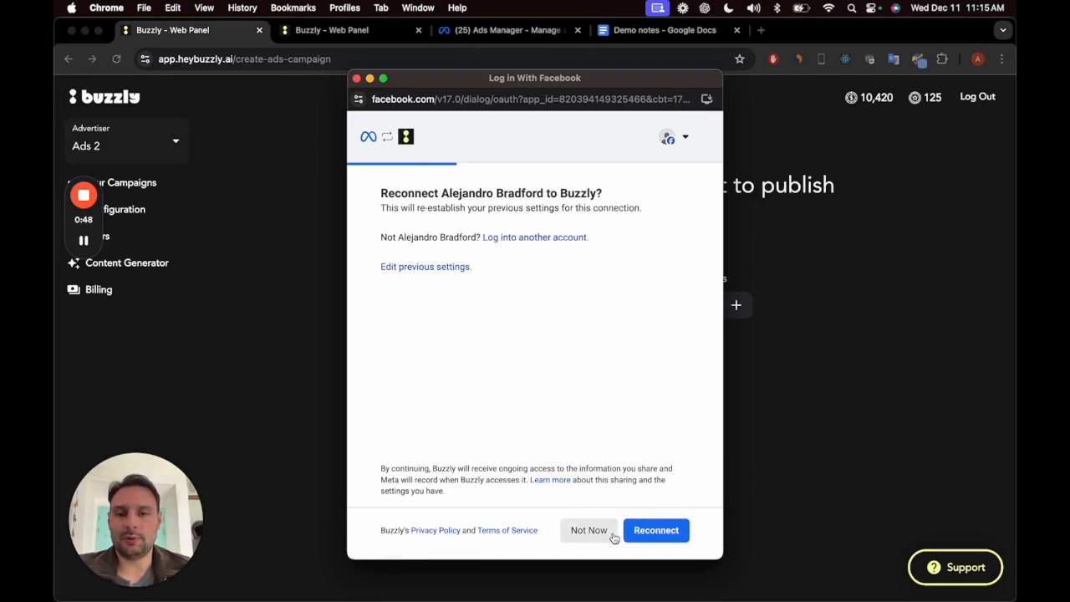
left_click(357, 78)
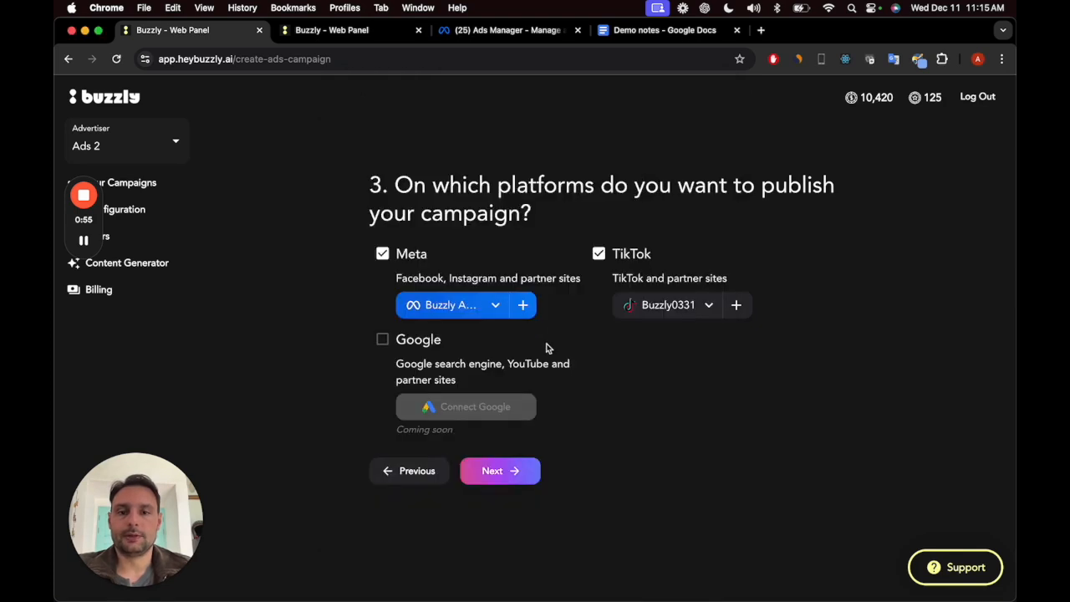
Step: Continue with the chosen platforms and set the TikTok identity showing the ads to "Buzzly: UGC Collabs & Perks"
left_click(501, 472)
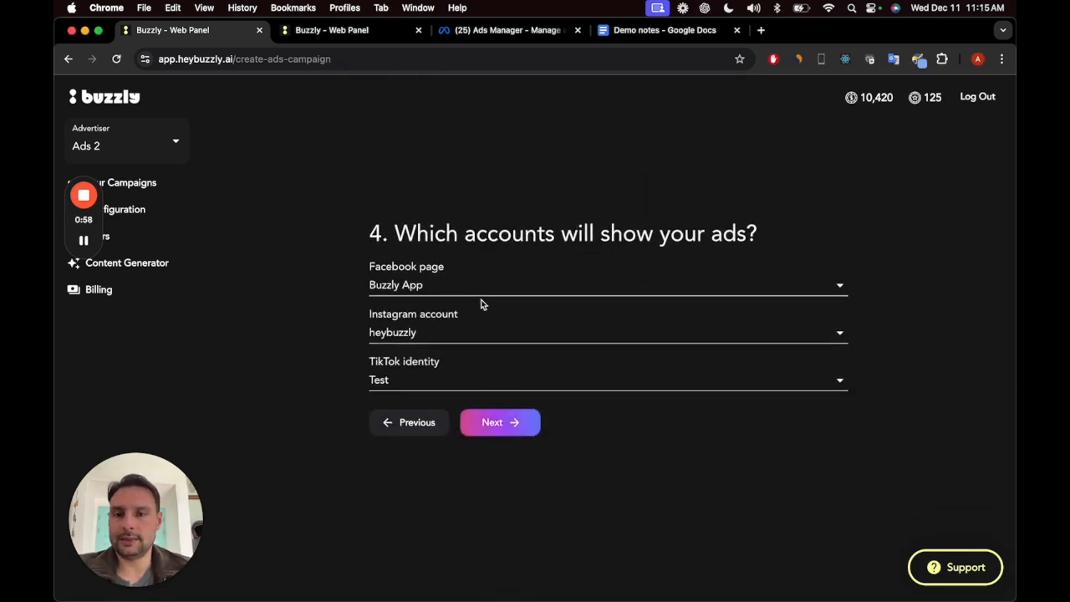
left_click(462, 380)
left_click(483, 459)
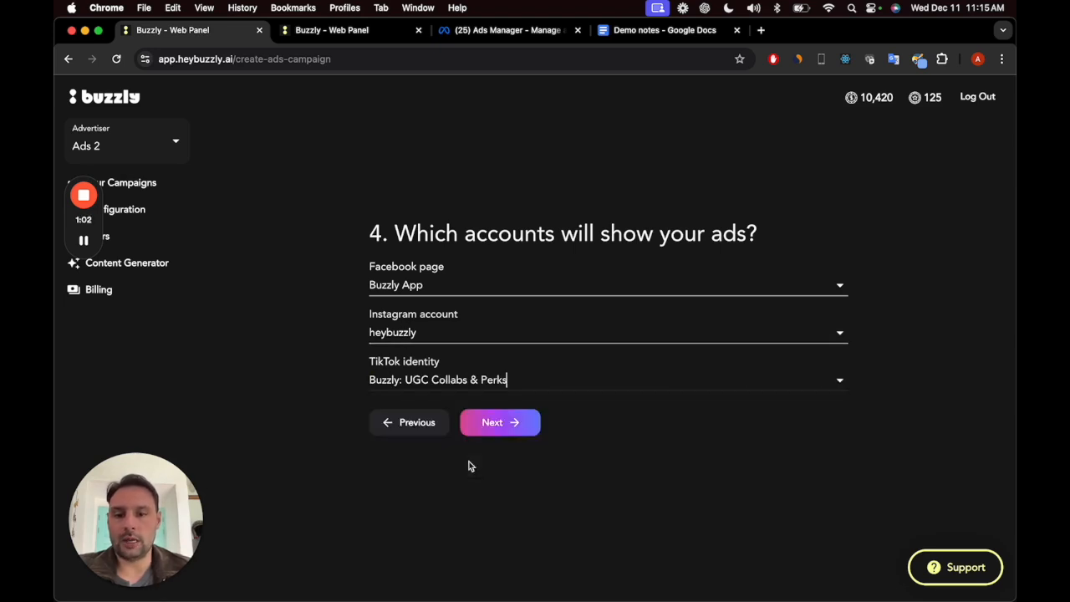
left_click(524, 435)
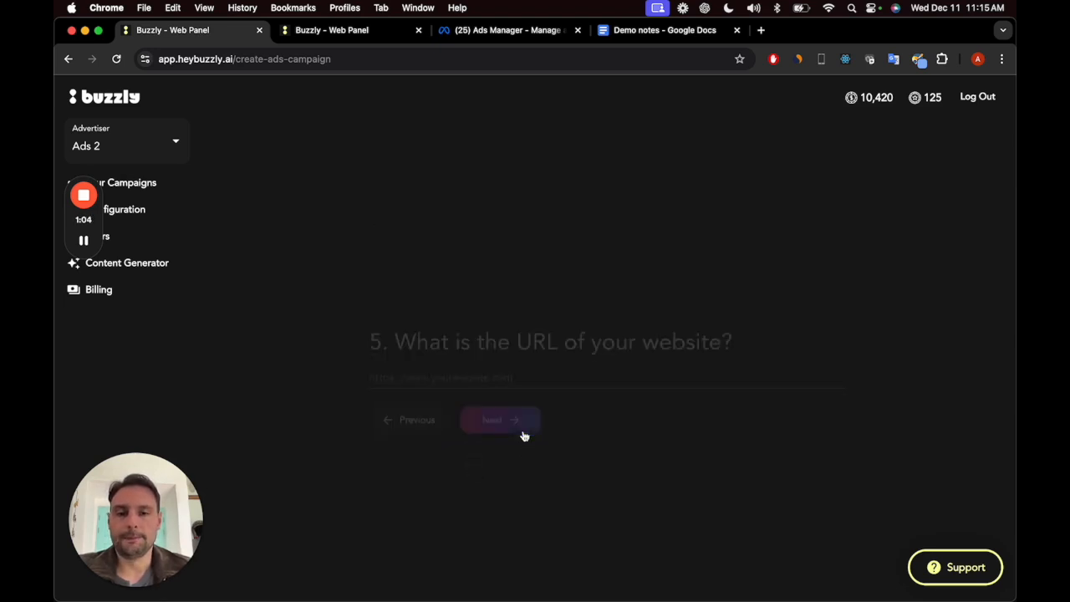
left_click(562, 328)
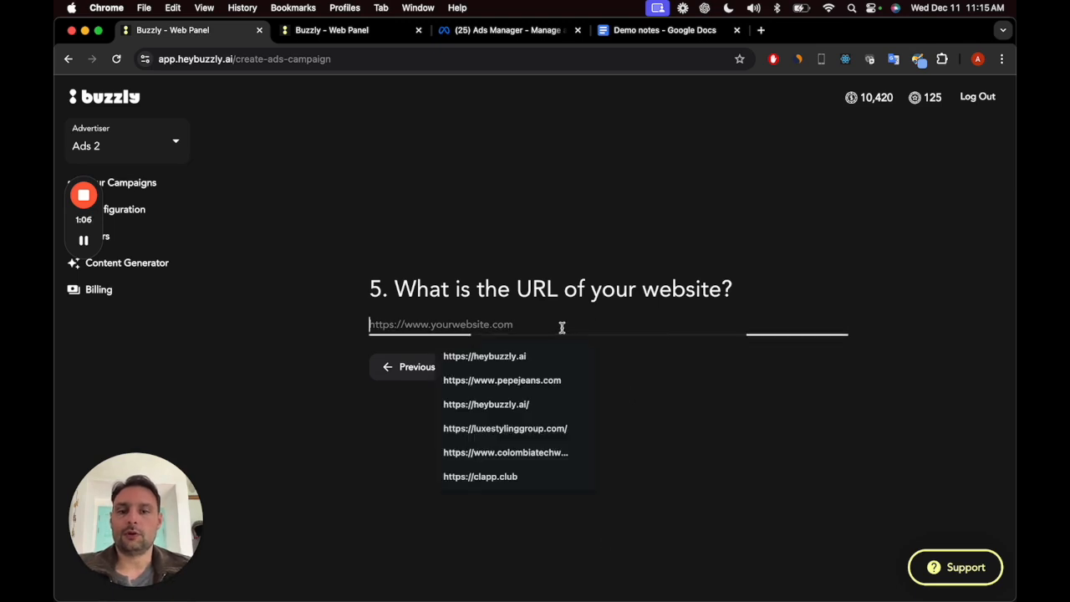
left_click(556, 356)
left_click(494, 371)
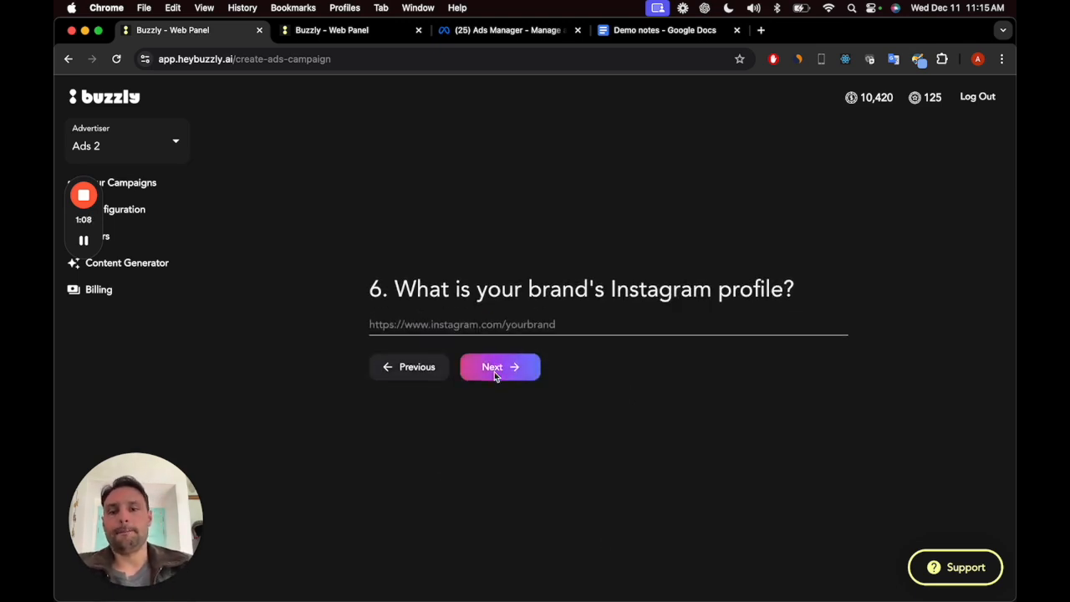
Step: Fill in the brand's Instagram profile with the first suggested URL and continue to the campaign objective
left_click(525, 327)
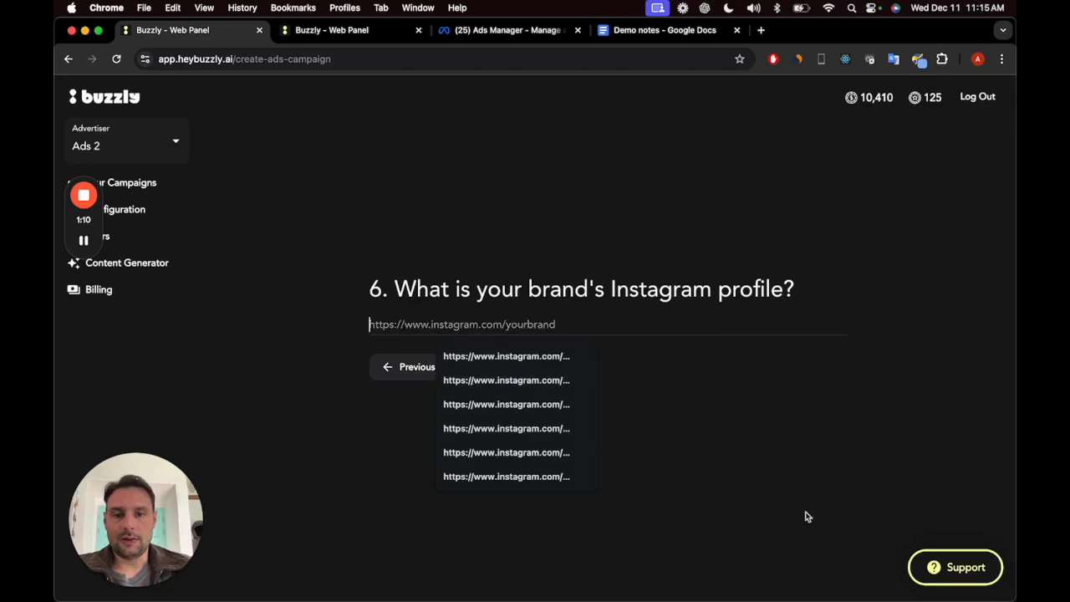
left_click(803, 517)
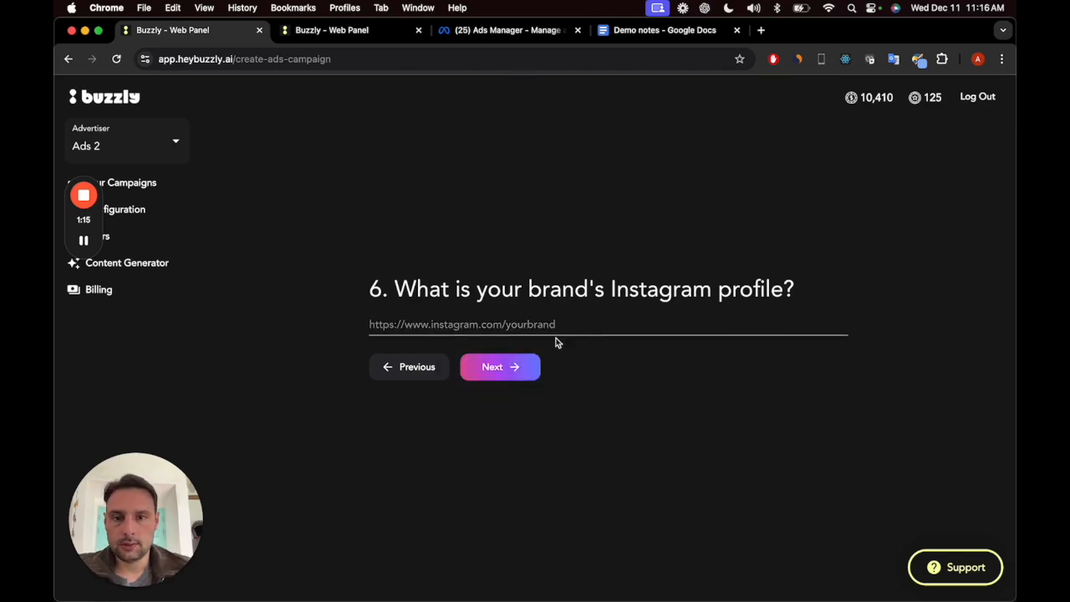
left_click(553, 331)
left_click(516, 357)
left_click(492, 374)
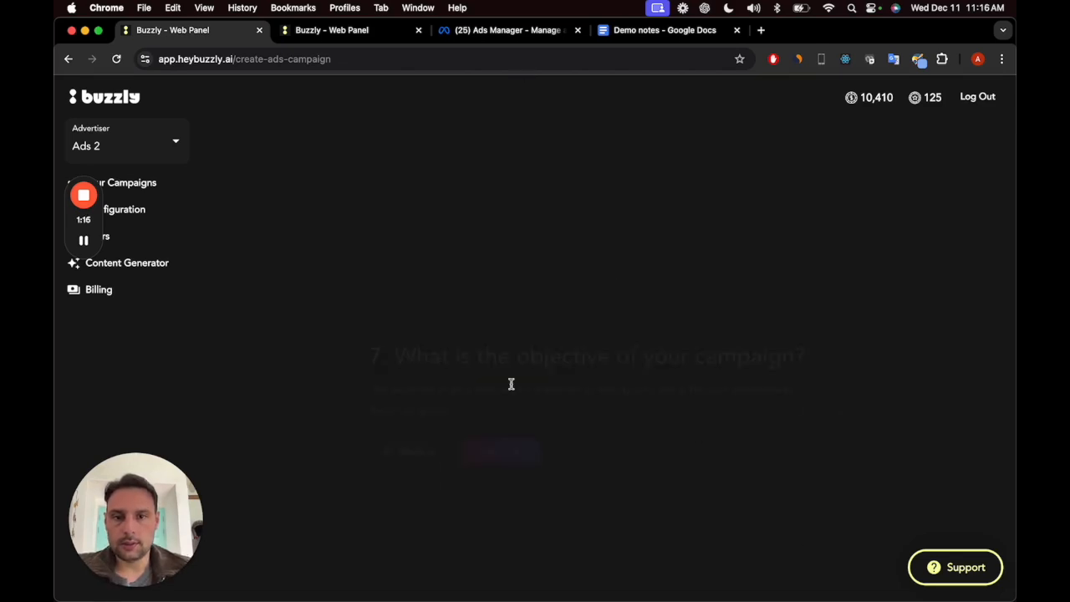
Step: Try Sales as the campaign objective and check the available Meta pixels before returning to the objective question
left_click(551, 338)
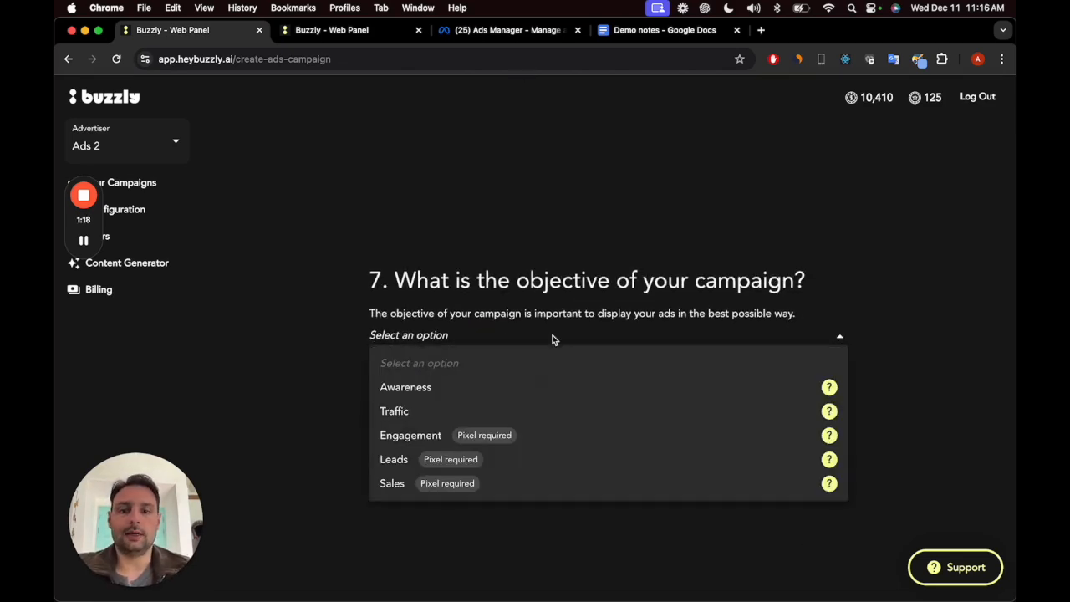
left_click(441, 479)
left_click(505, 383)
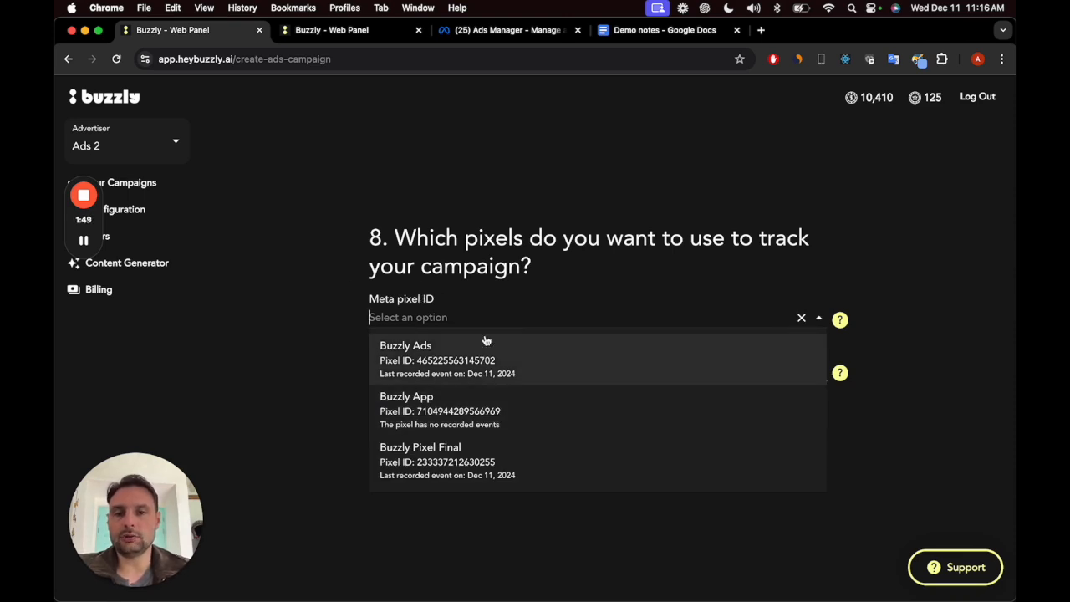
left_click(501, 314)
left_click(402, 423)
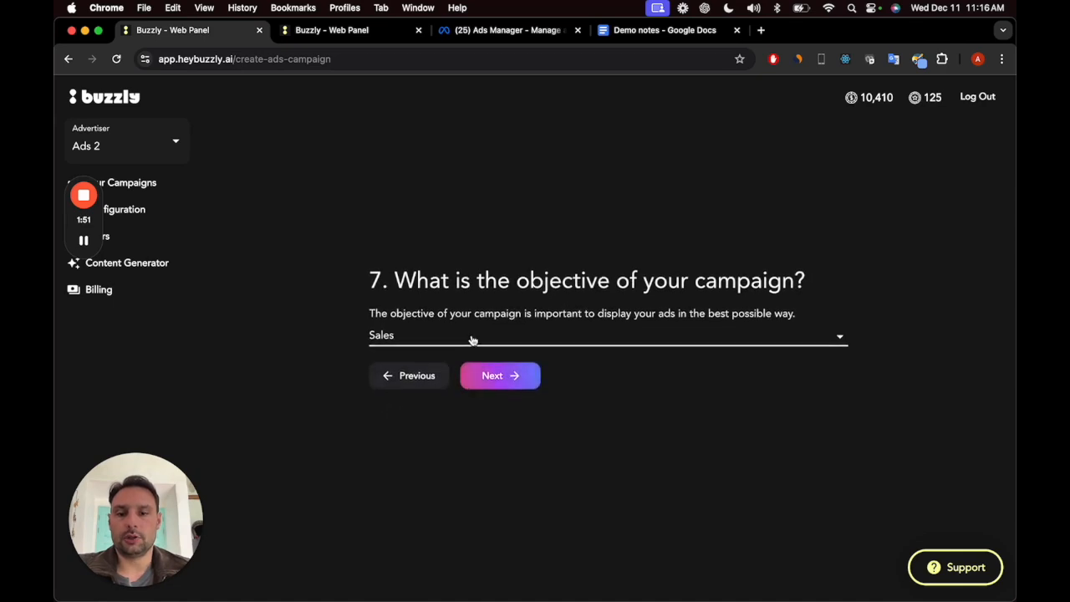
Step: Set the campaign objective to Traffic and continue to the budget type question
left_click(473, 338)
left_click(425, 412)
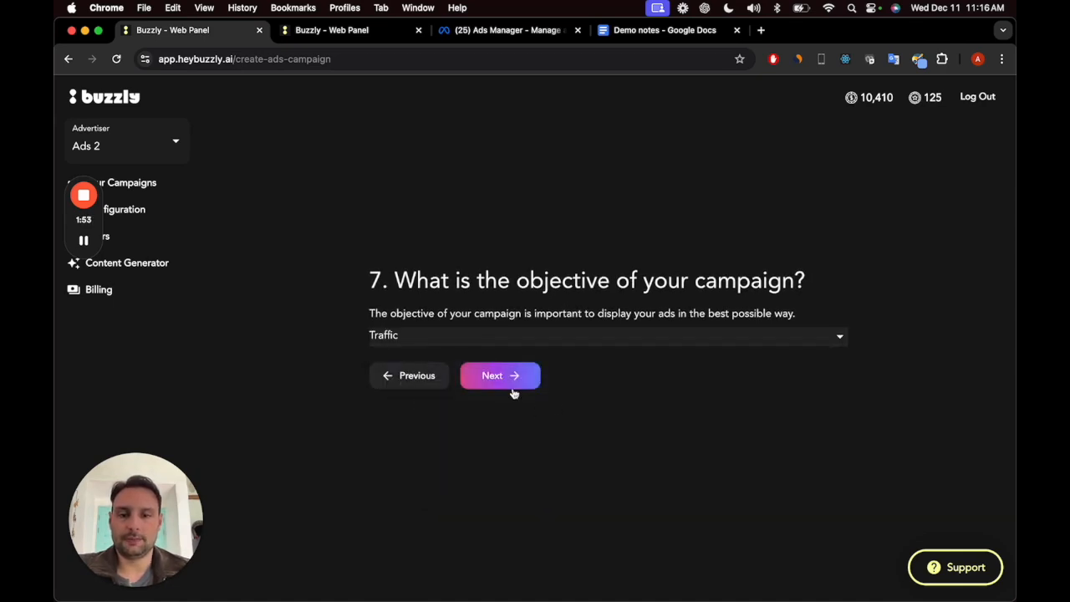
left_click(506, 381)
Step: Choose a total budget for the campaign and set its maximum to 5.000 USD
left_click(559, 345)
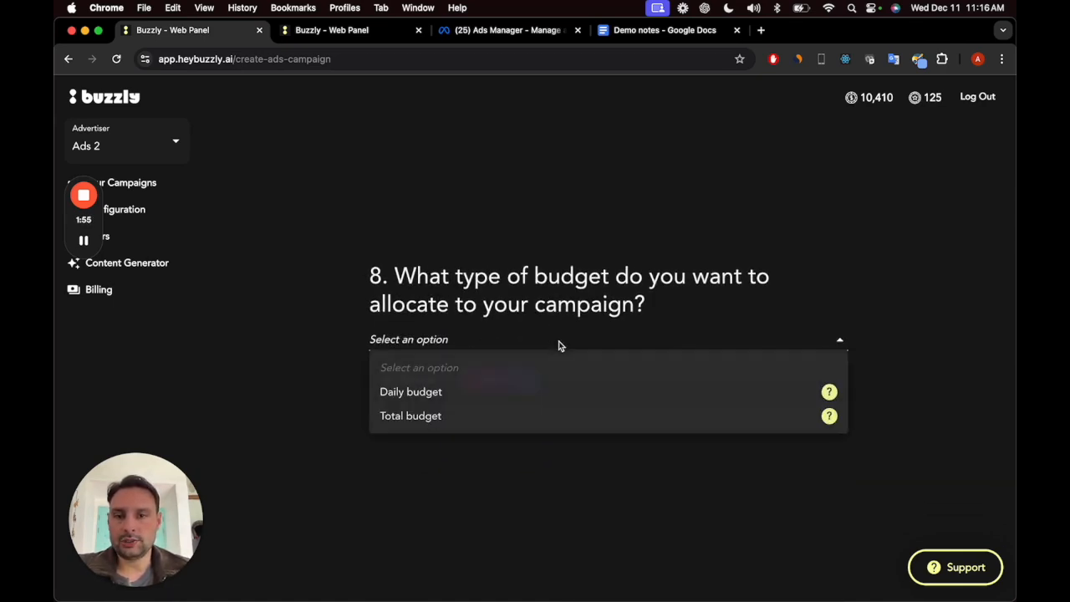
left_click(447, 422)
left_click(509, 382)
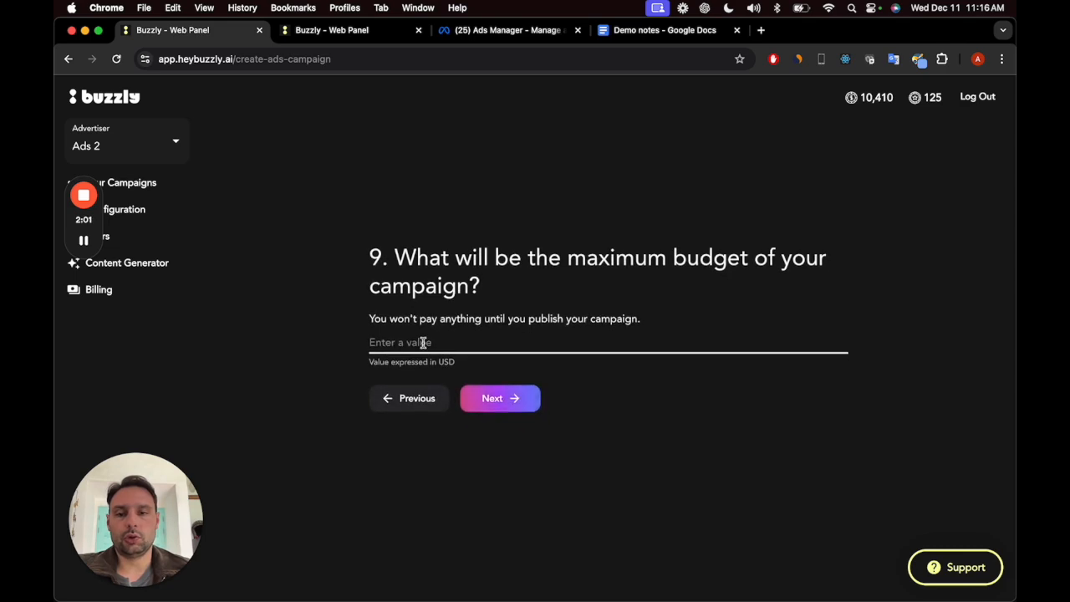
left_click(423, 342)
type("5.000")
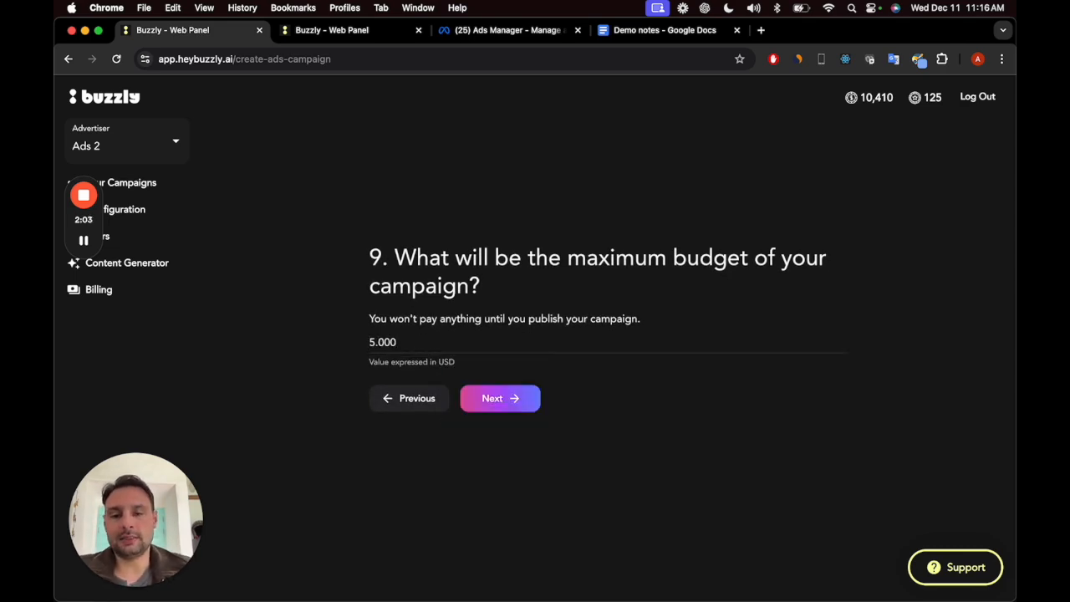
left_click(499, 401)
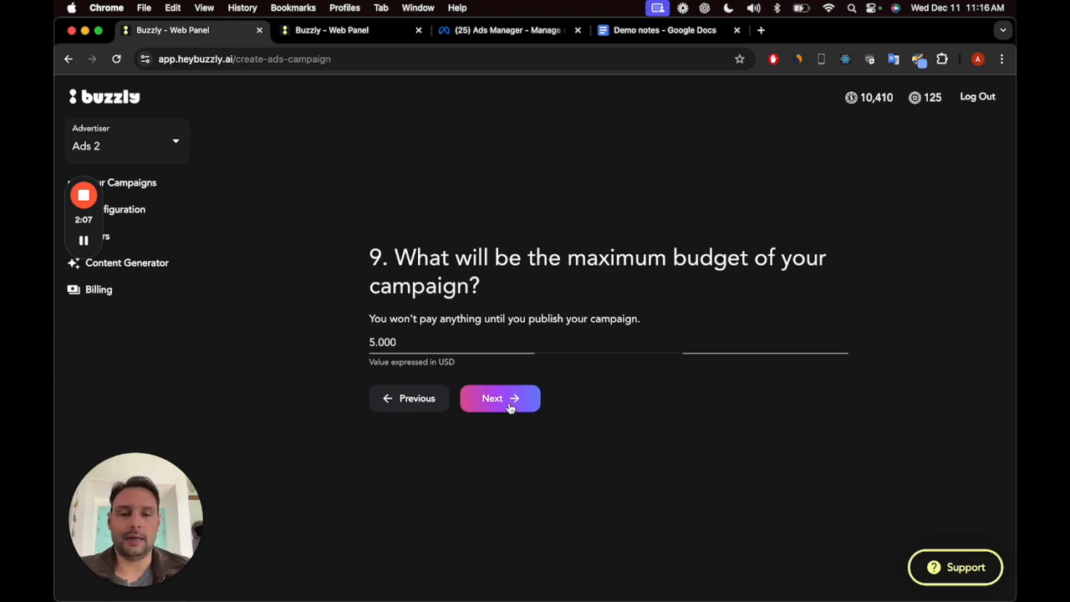
Step: Set the campaign's start date to 11/12/2024 and its end date to 11/01/2025, and continue to the locations question
left_click(374, 310)
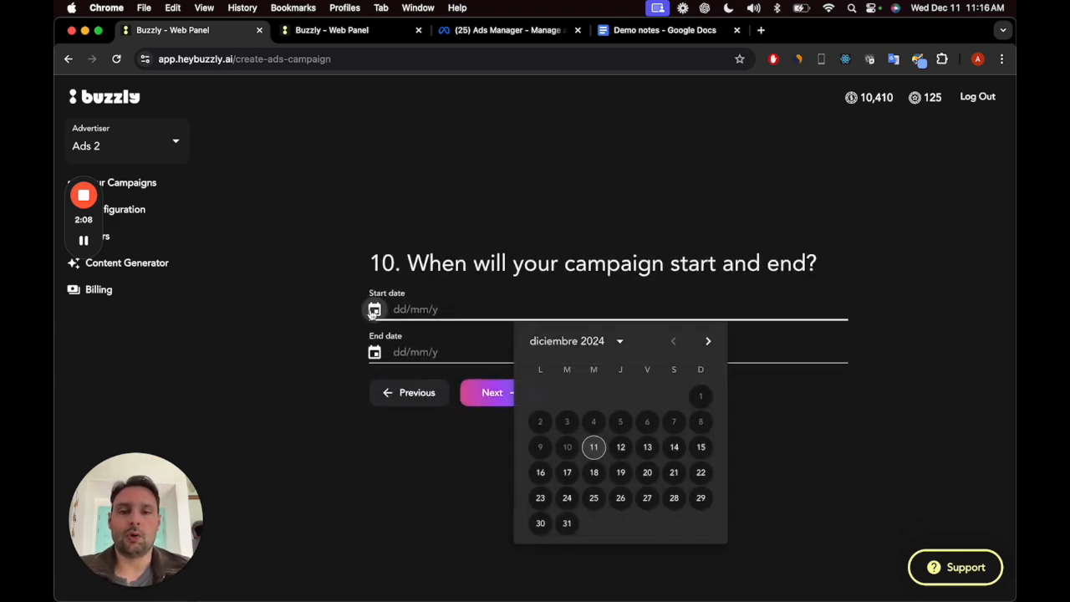
left_click(593, 446)
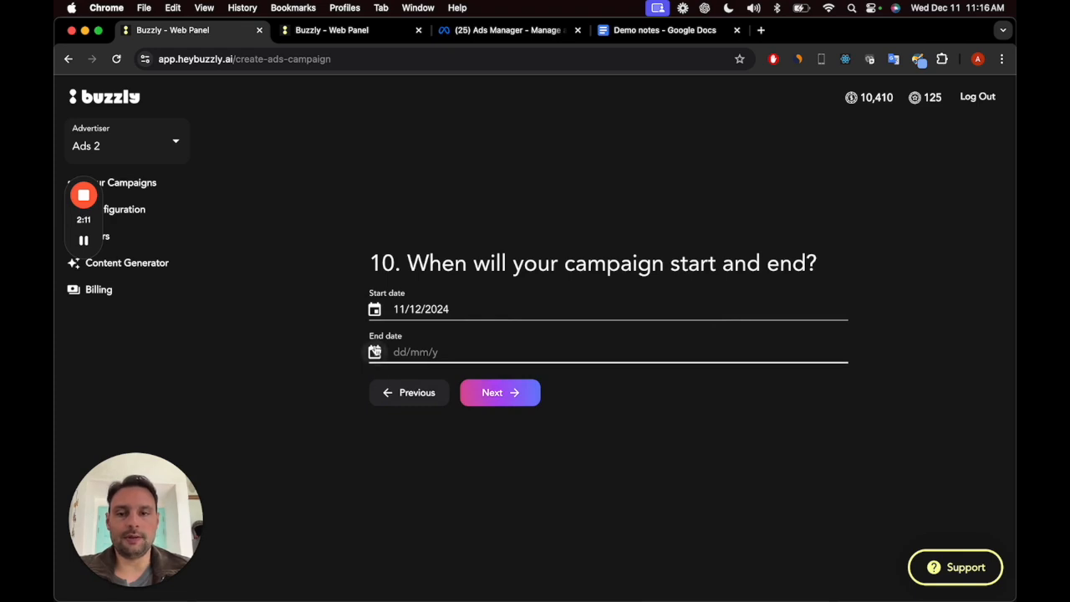
left_click(375, 352)
left_click(710, 383)
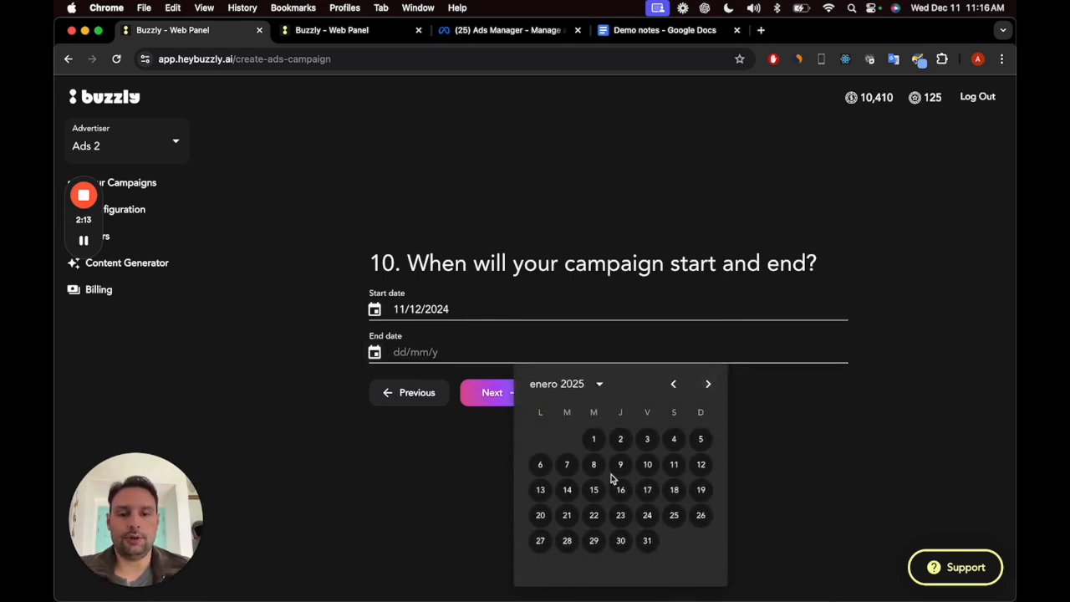
left_click(674, 465)
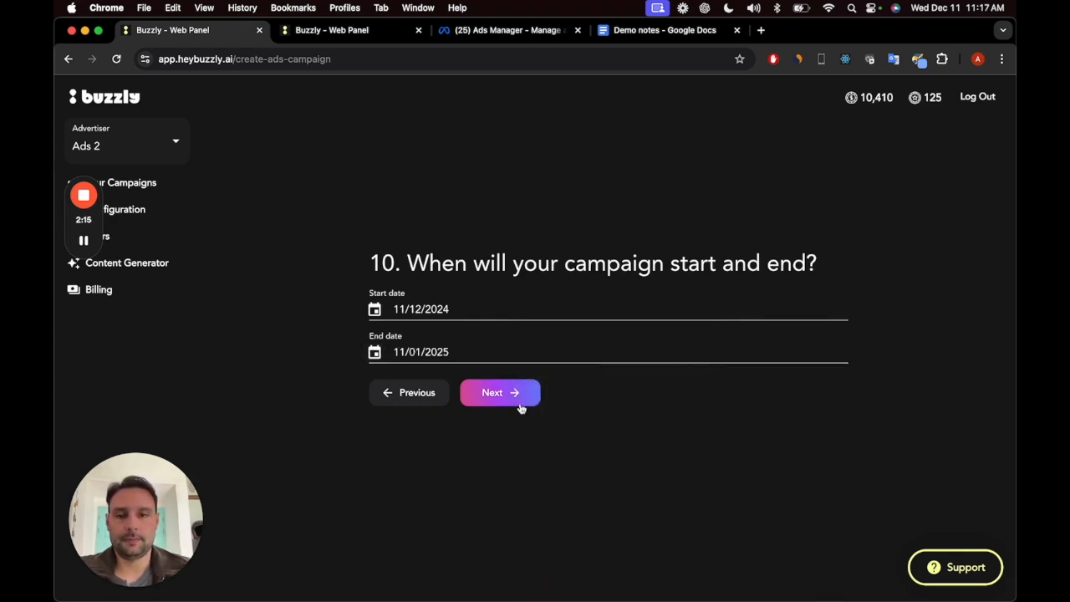
left_click(511, 400)
Step: Describe the target locations as "the top 10 european cities that invest more on digital marketing" and continue to the language question
left_click(652, 322)
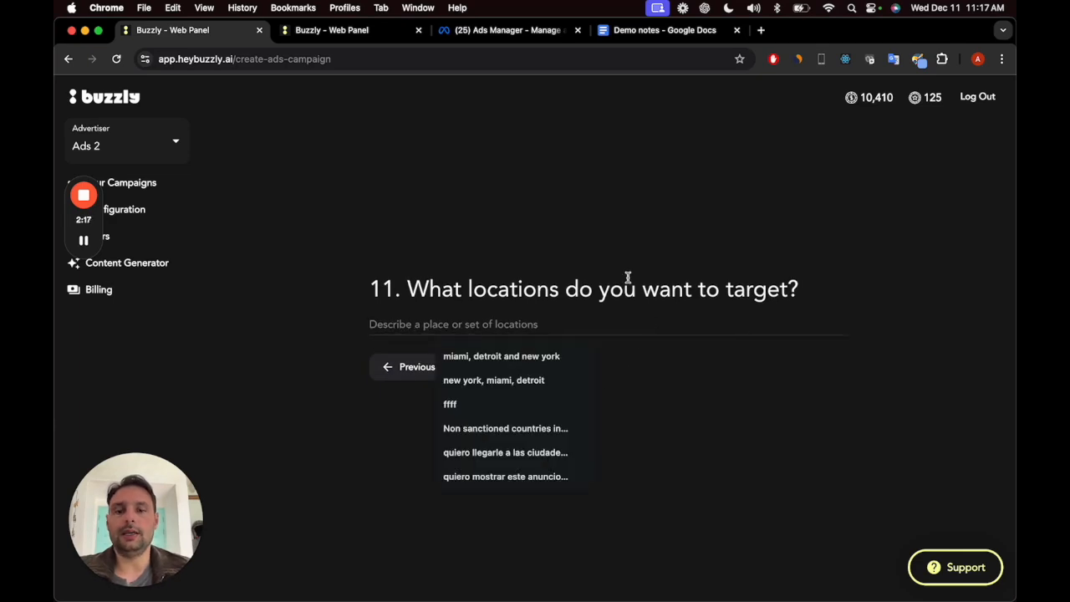
left_click(628, 280)
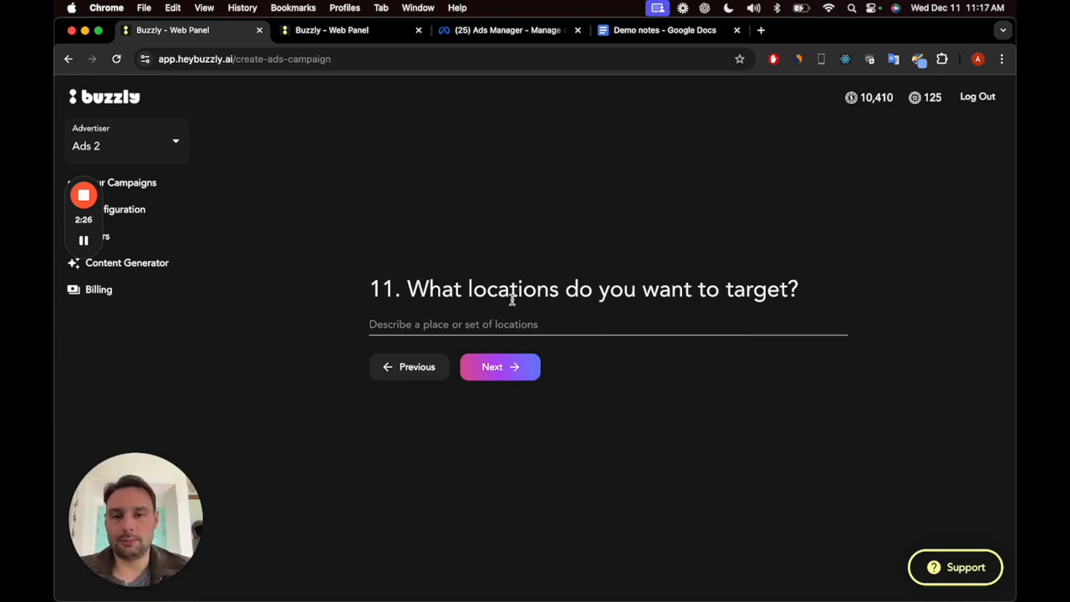
left_click(496, 325)
key("Escape")
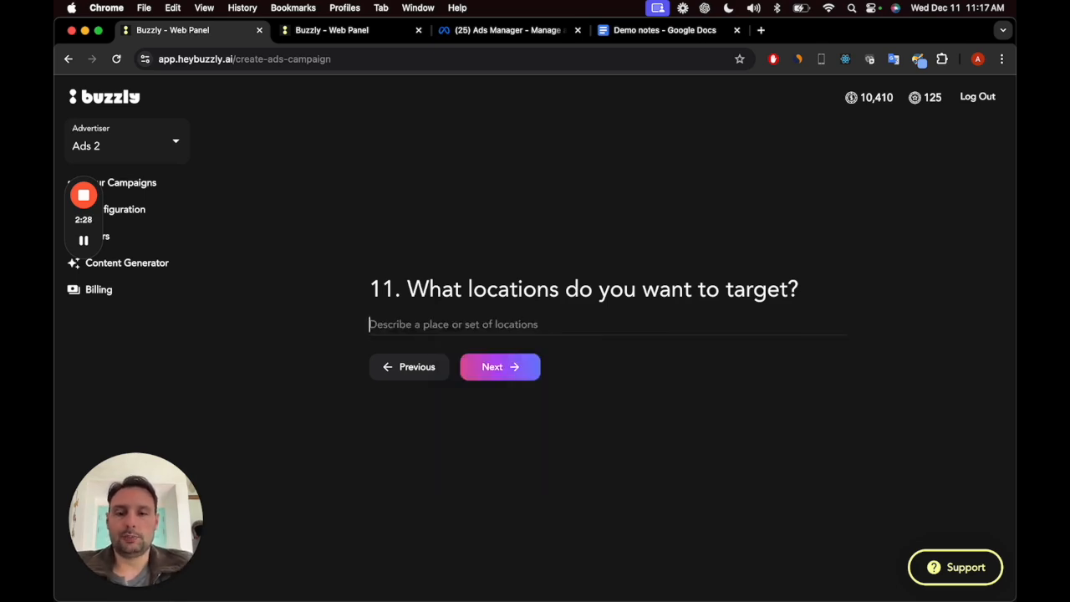
type("the top 1")
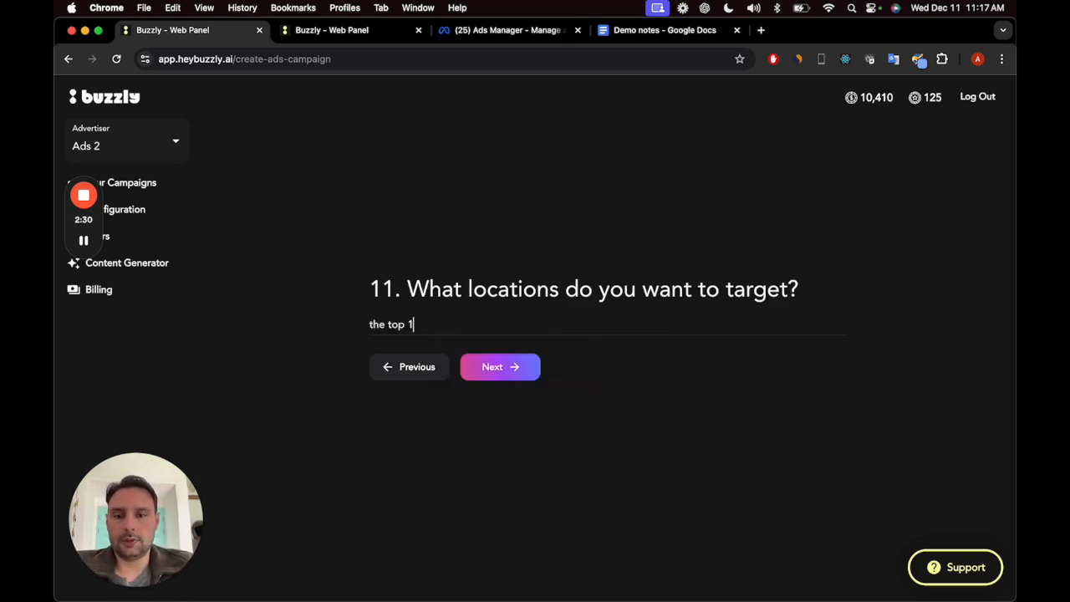
type("0 european cities that i")
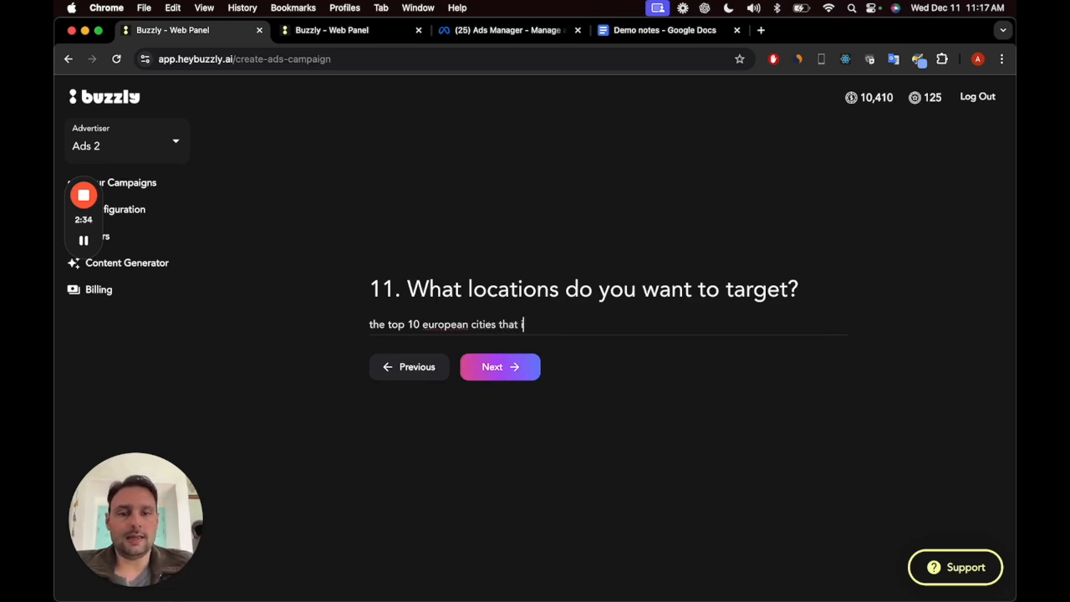
type("nvest more on do")
type("gital marketing")
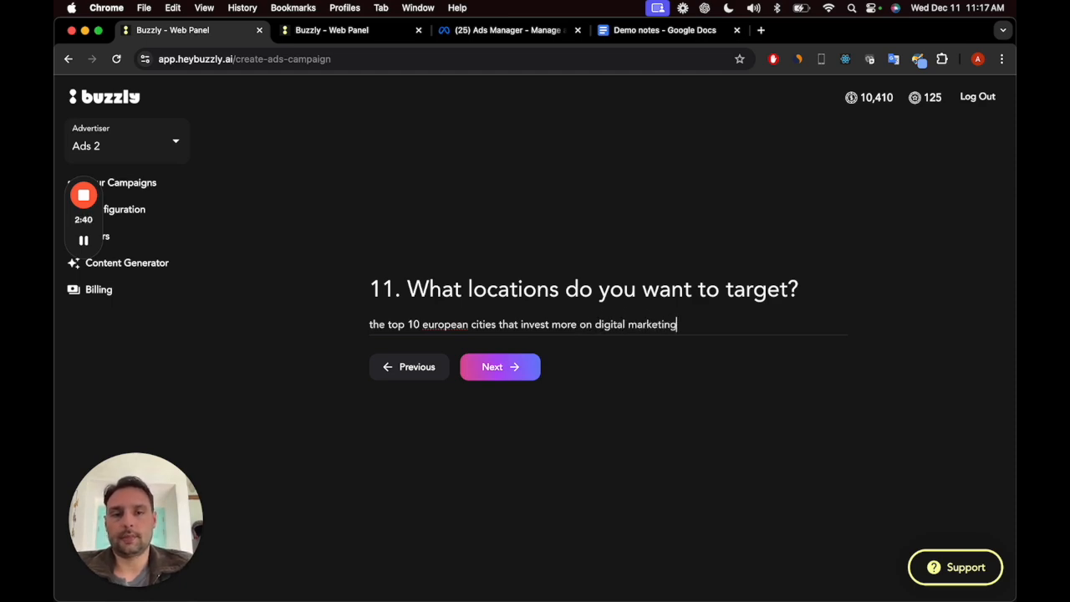
left_click(492, 369)
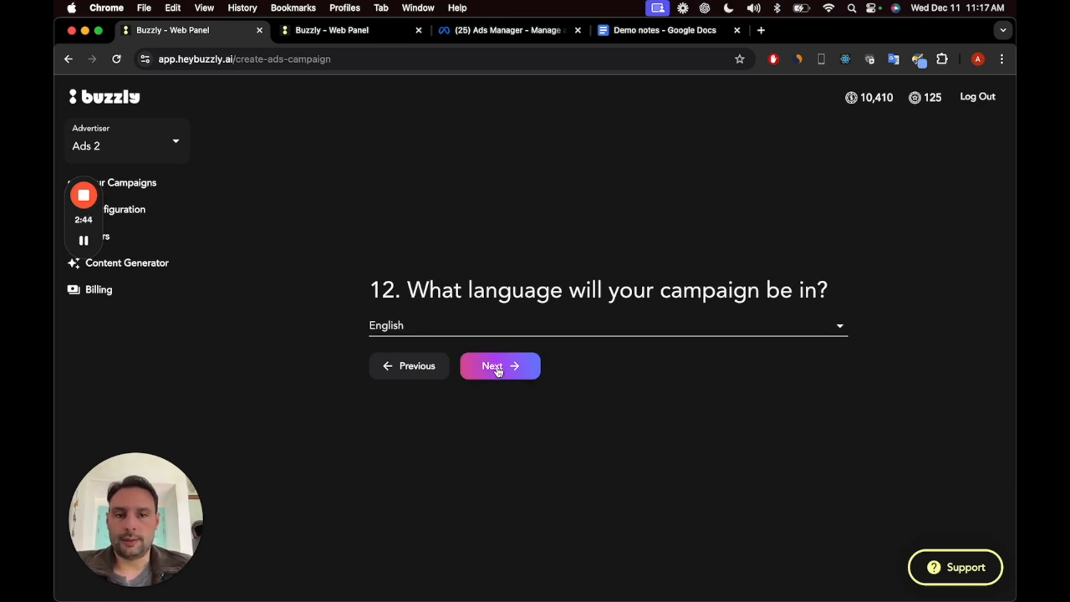
left_click(497, 370)
left_click(506, 341)
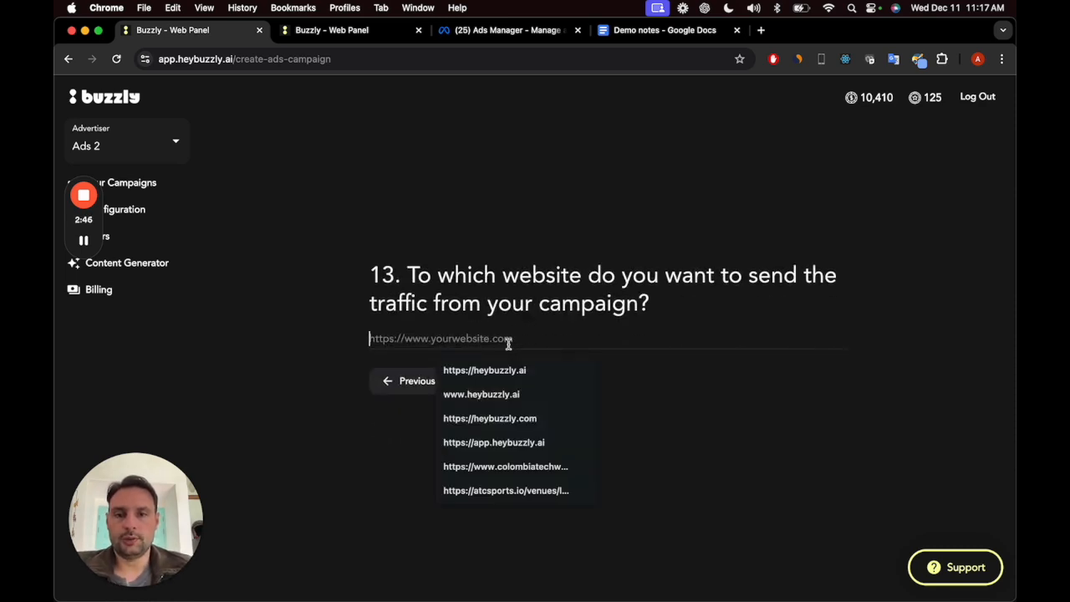
left_click(505, 361)
left_click(514, 378)
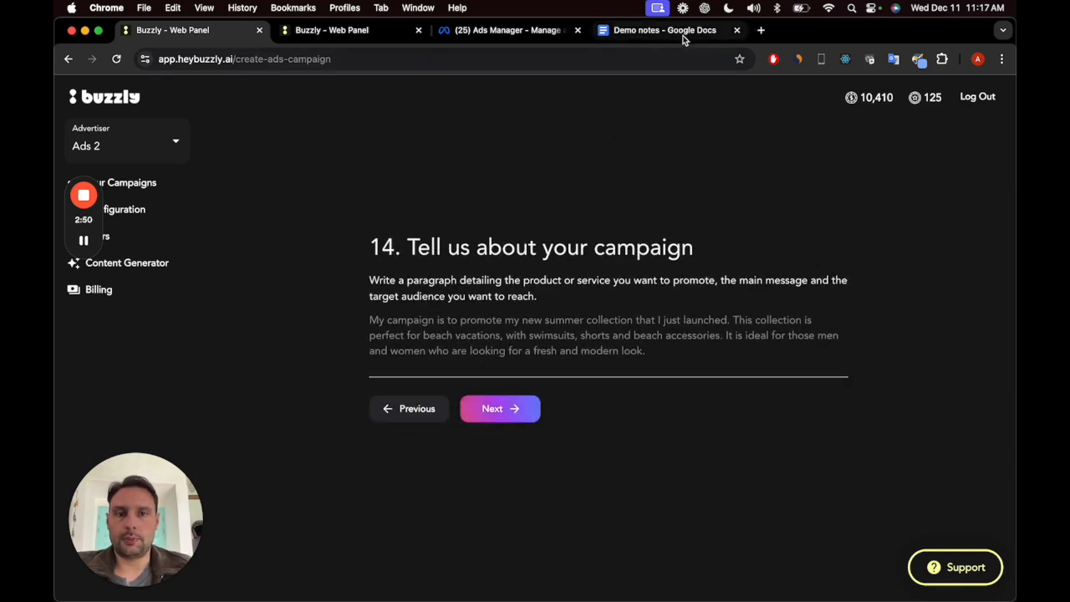
Step: Paste the campaign description starting "Buzzly is an AI-powered platform", remove its opening quotation mark, and continue to the content question
left_click(524, 312)
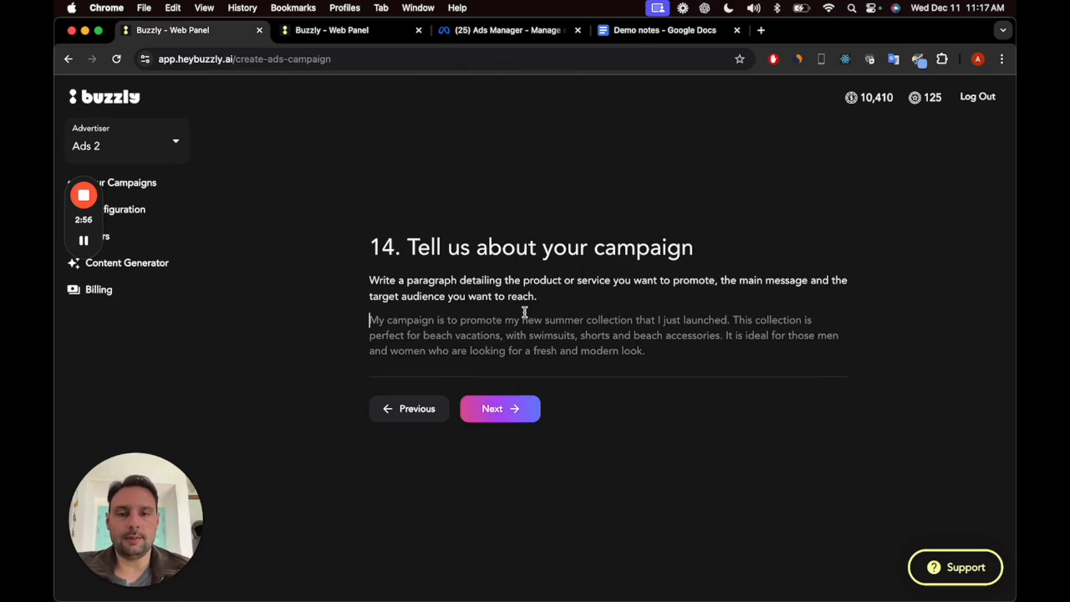
key("super+v")
double_click(522, 330)
key("super+Up")
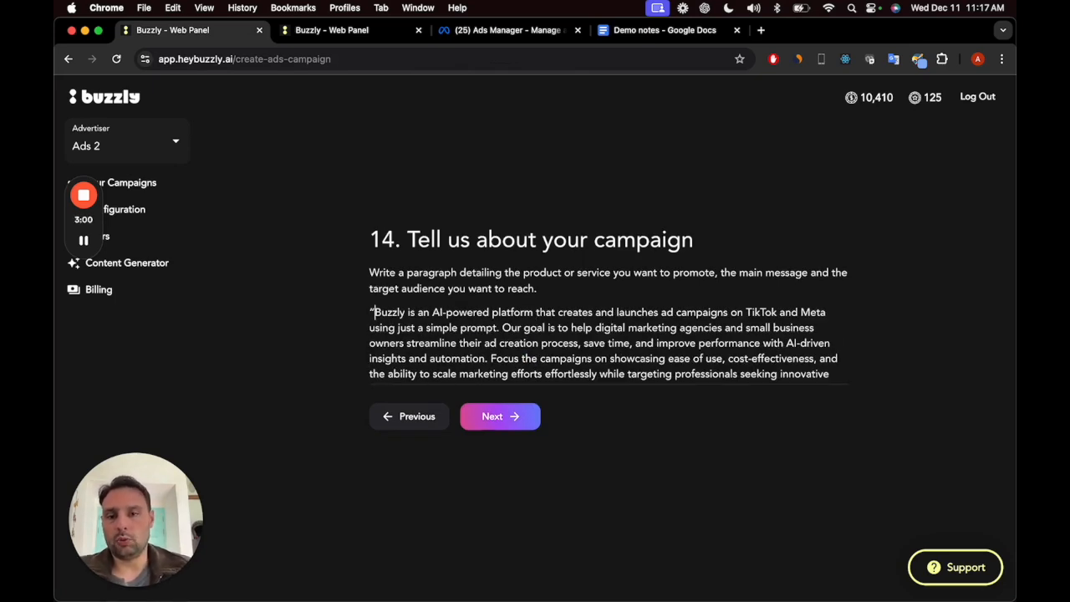
key("BackSpace")
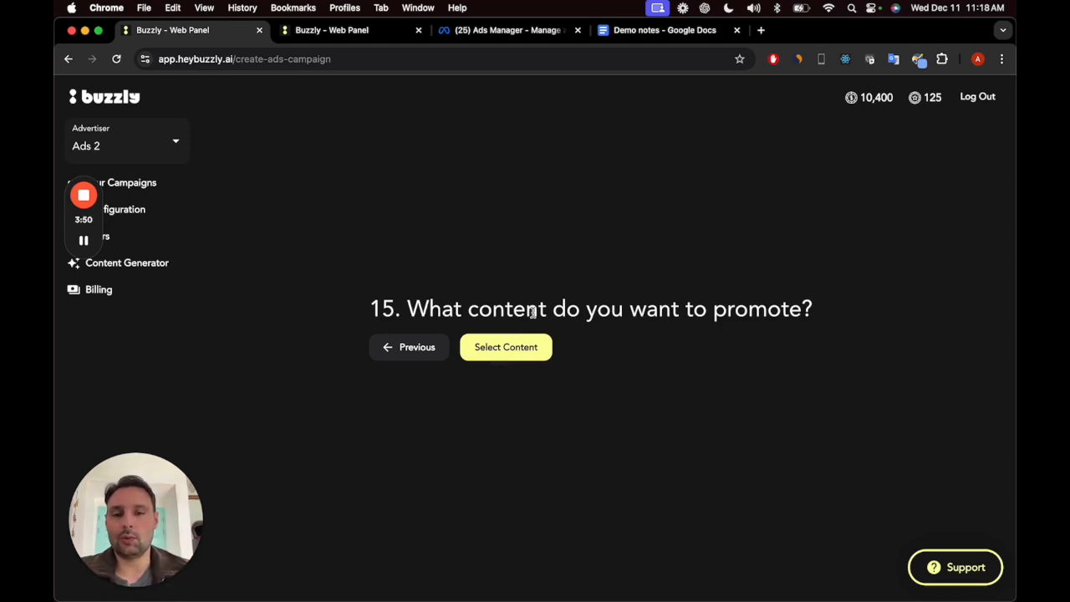
Step: Choose to generate the promoted content with AI and pick Olivia as the video's avatar
left_click(516, 348)
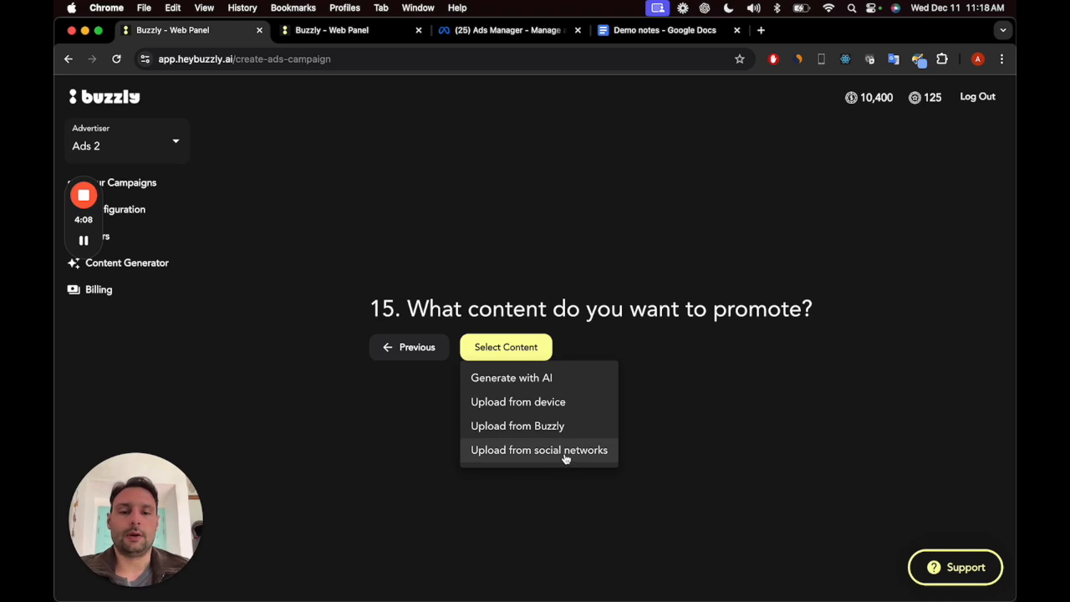
left_click(572, 386)
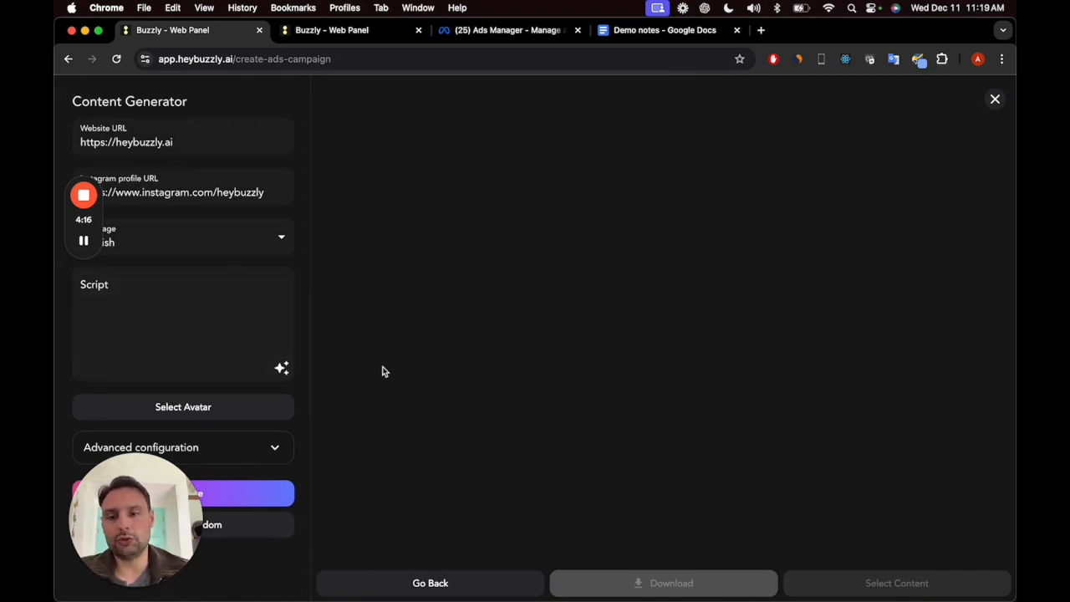
left_click(246, 410)
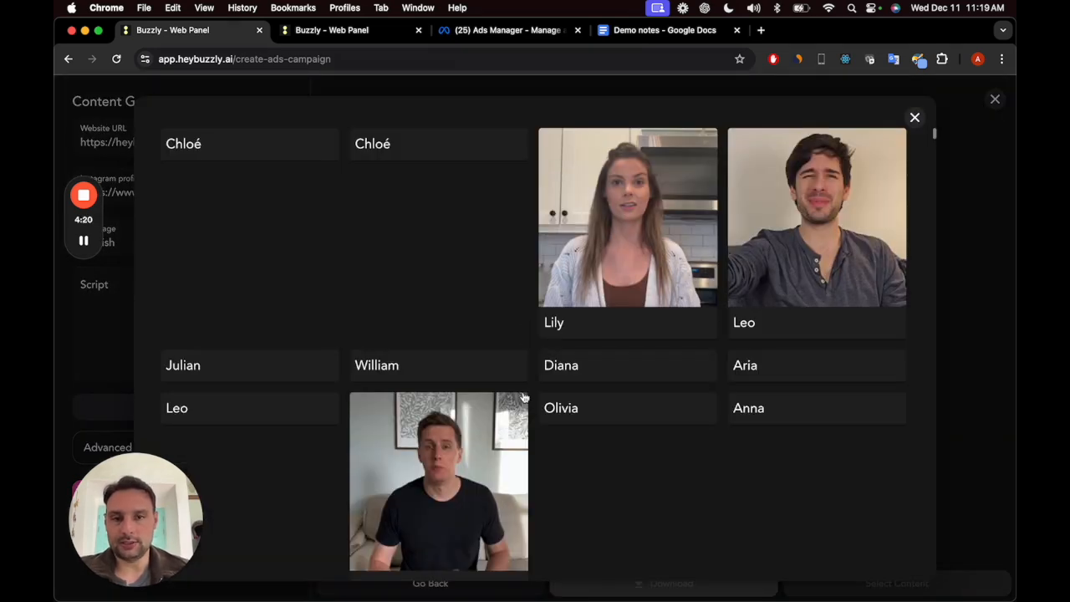
scroll(529, 425, "down", 1)
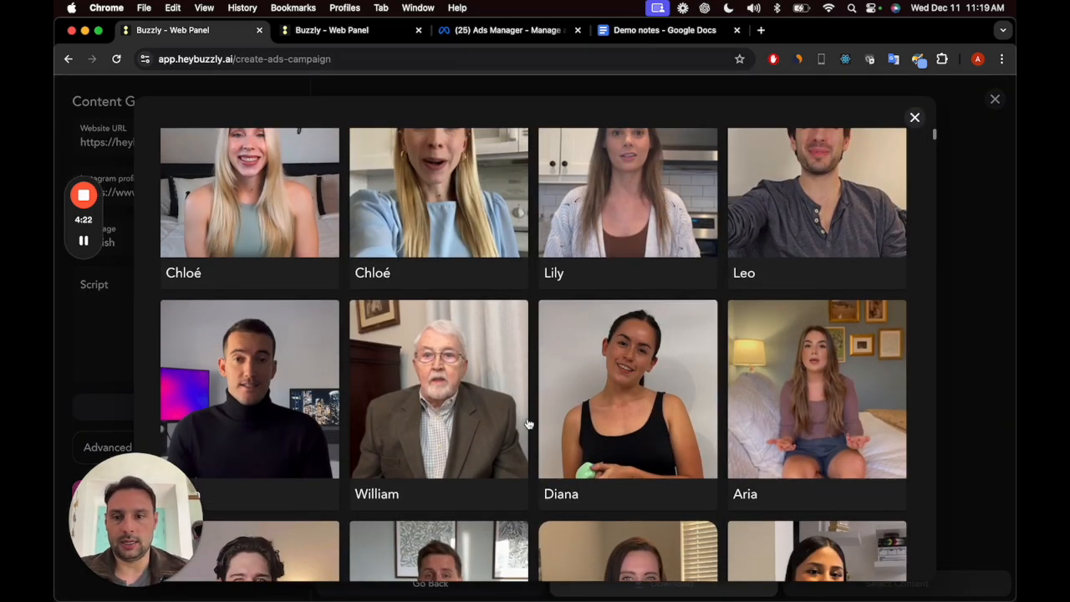
scroll(648, 408, "down", 4)
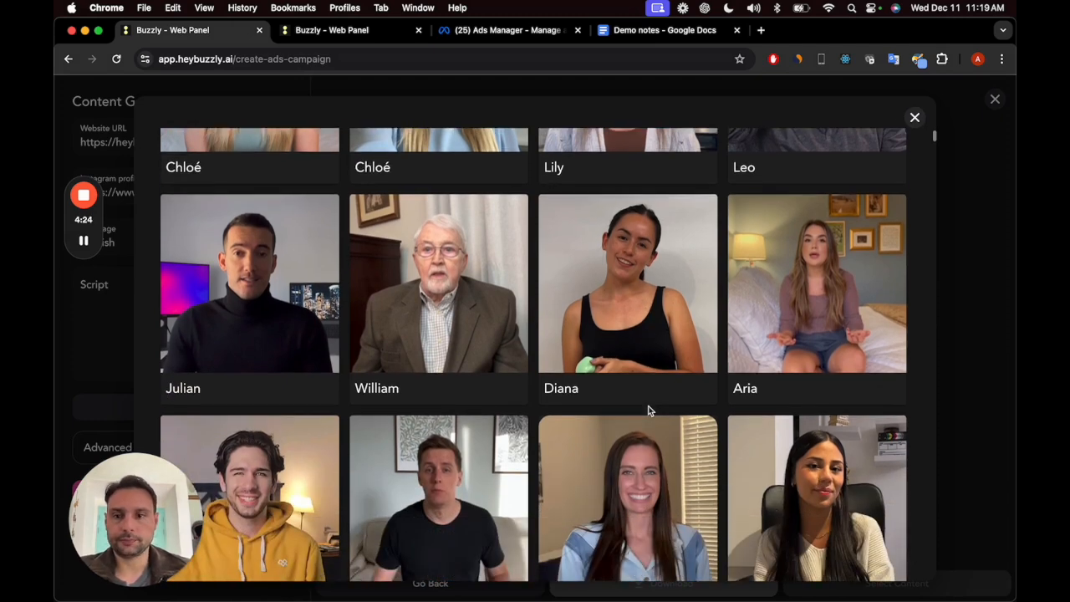
scroll(648, 410, "down", 1)
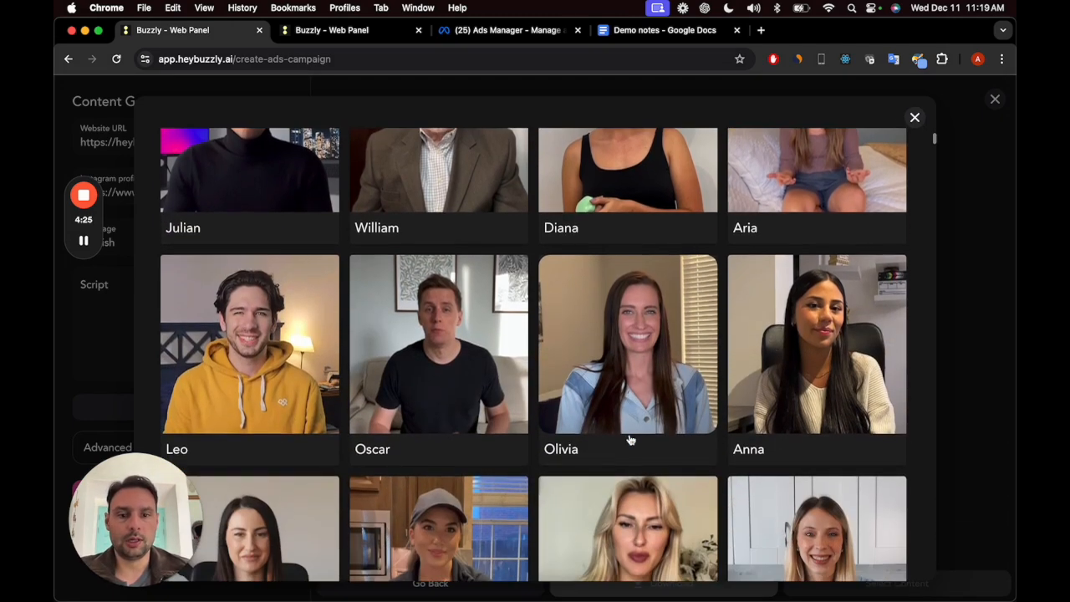
left_click(648, 383)
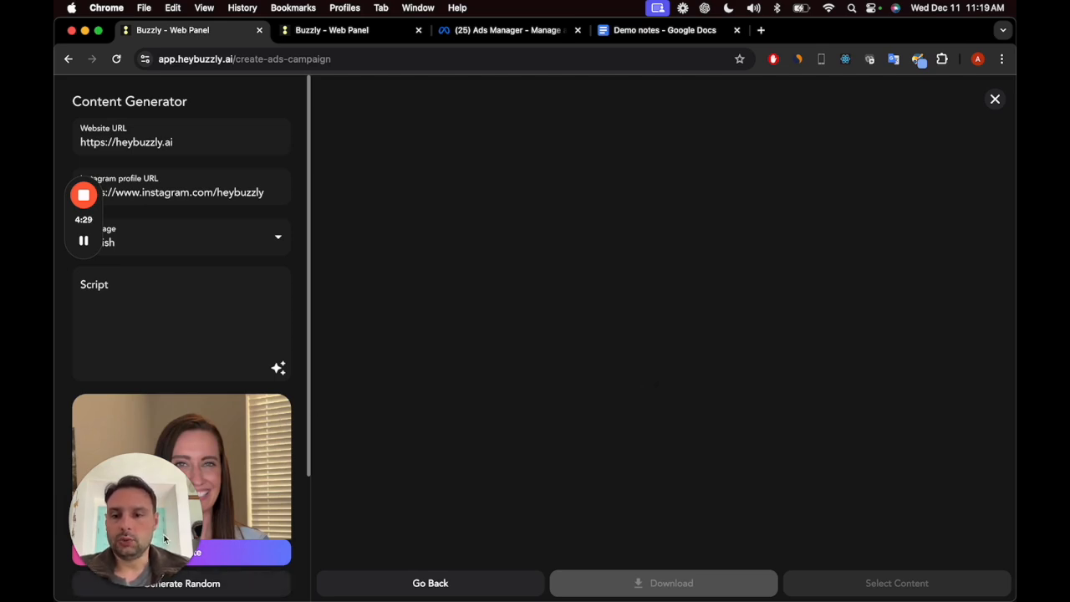
Step: Generate the avatar video for 10 credits, play its preview, and select it as campaign content
left_click(240, 555)
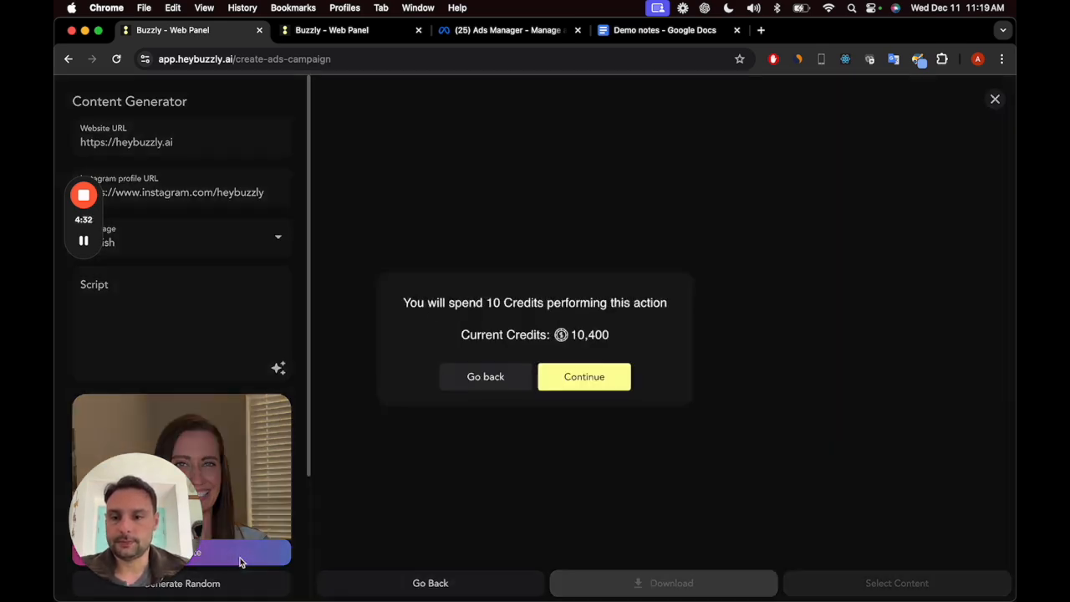
left_click(605, 378)
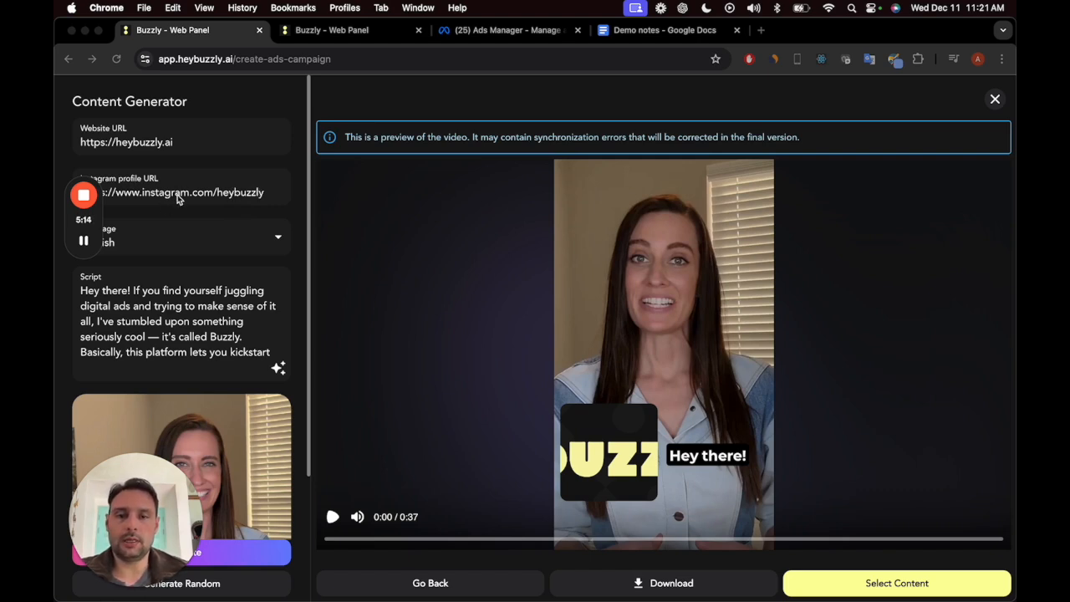
left_click(333, 517)
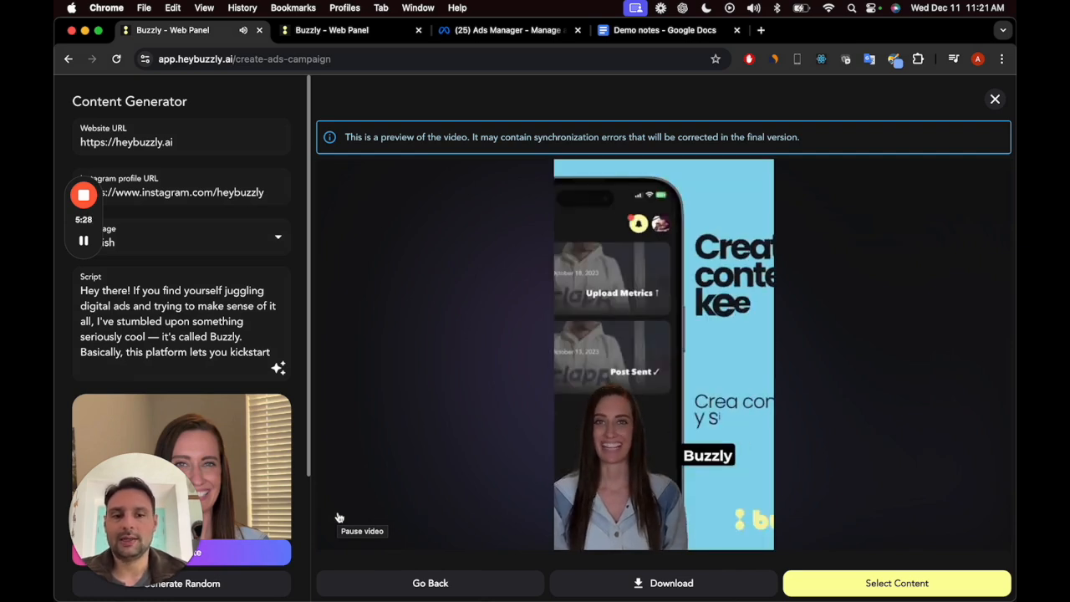
left_click(798, 580)
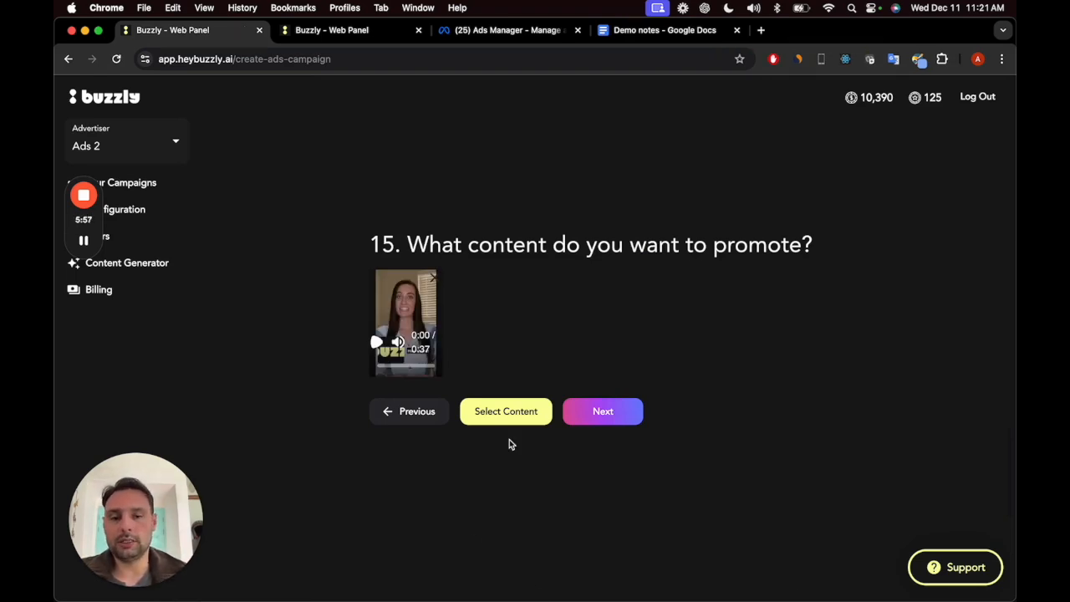
Step: Add the ATC padel player clip from the Buzzly uploads as second content and generate the campaign for 250 credits
left_click(518, 423)
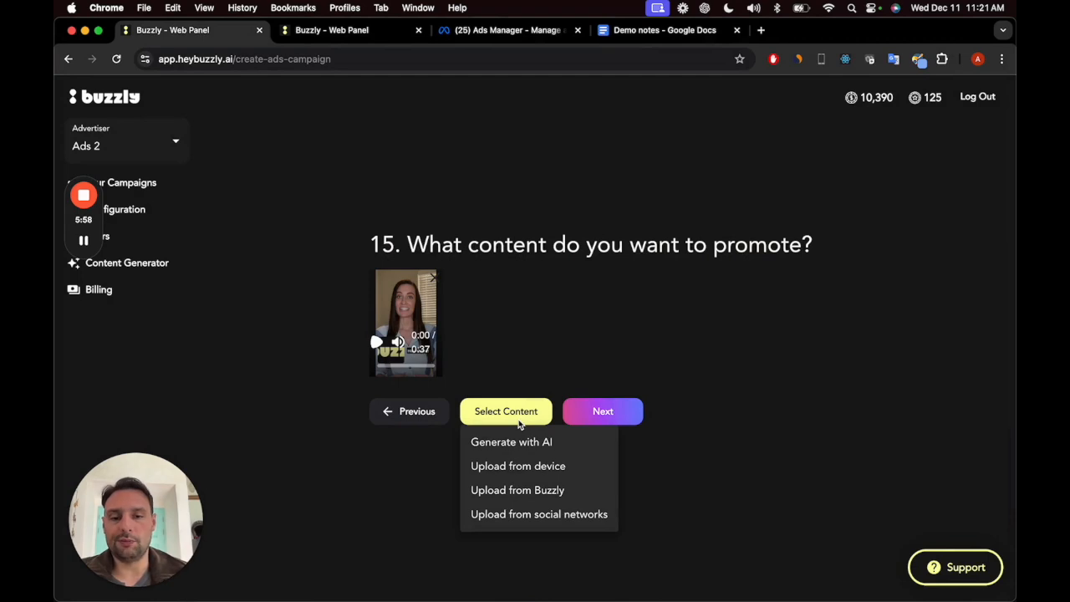
left_click(533, 495)
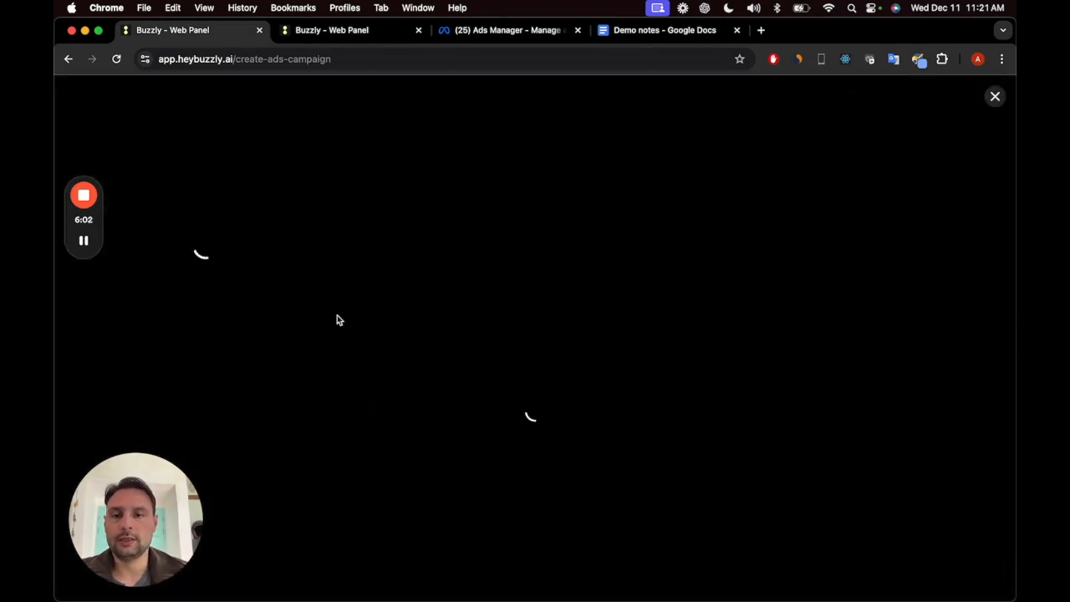
left_click(268, 238)
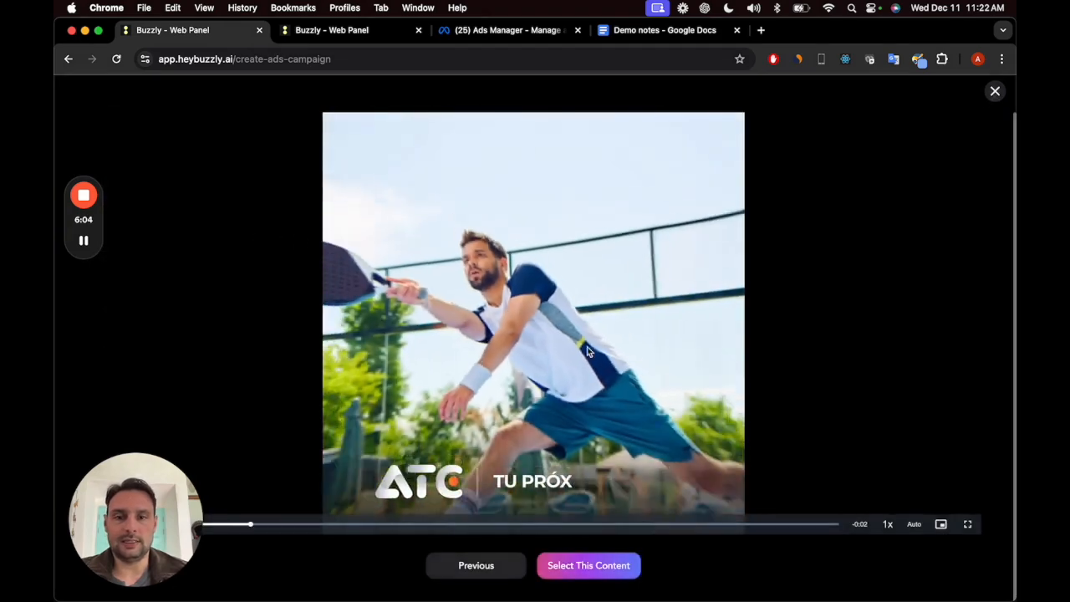
left_click(577, 560)
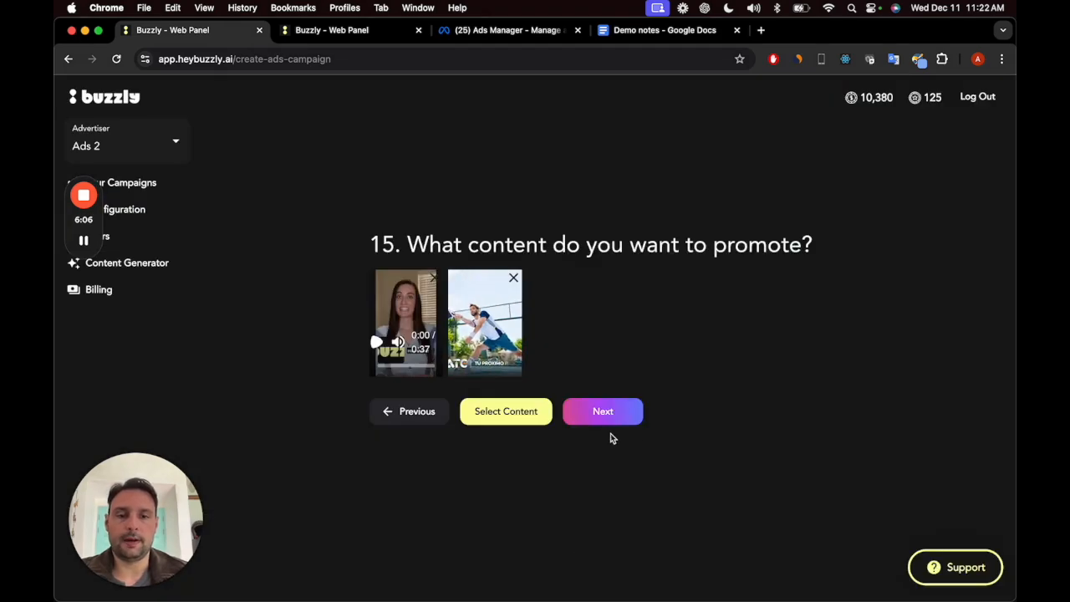
left_click(633, 420)
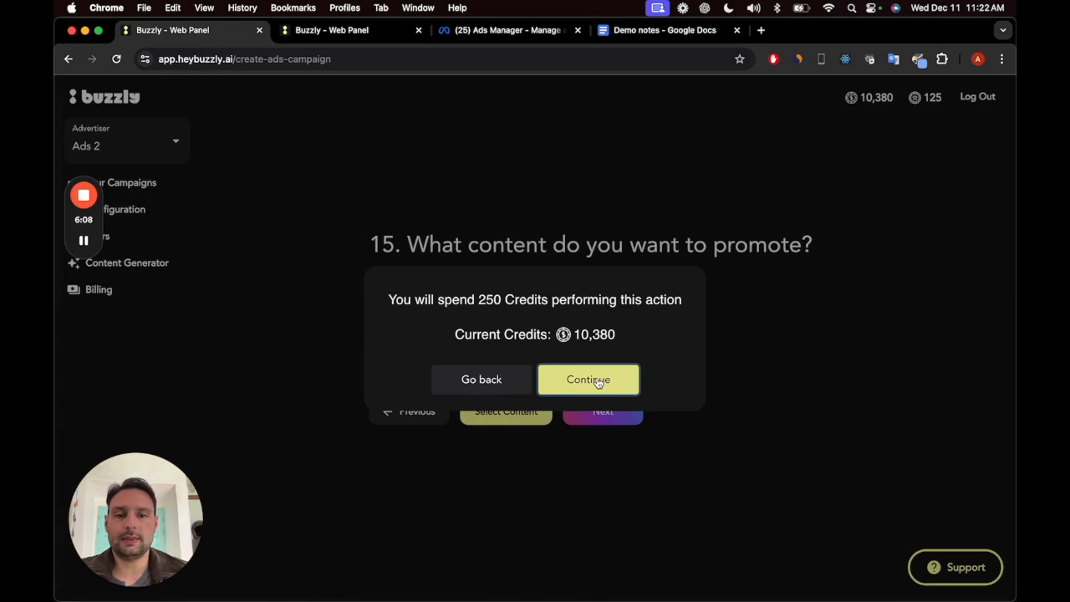
left_click(597, 381)
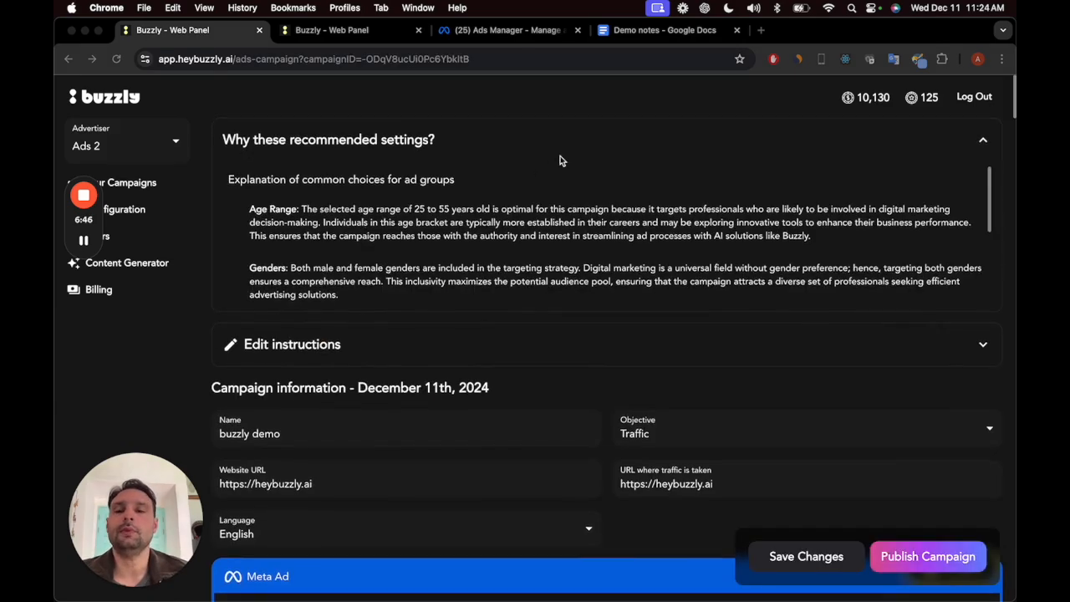
Step: Read the explanation of the recommended settings for the common choices and each ad group's budget, ad texts and targeting
scroll(324, 235, "down", 3)
scroll(325, 232, "up", 5)
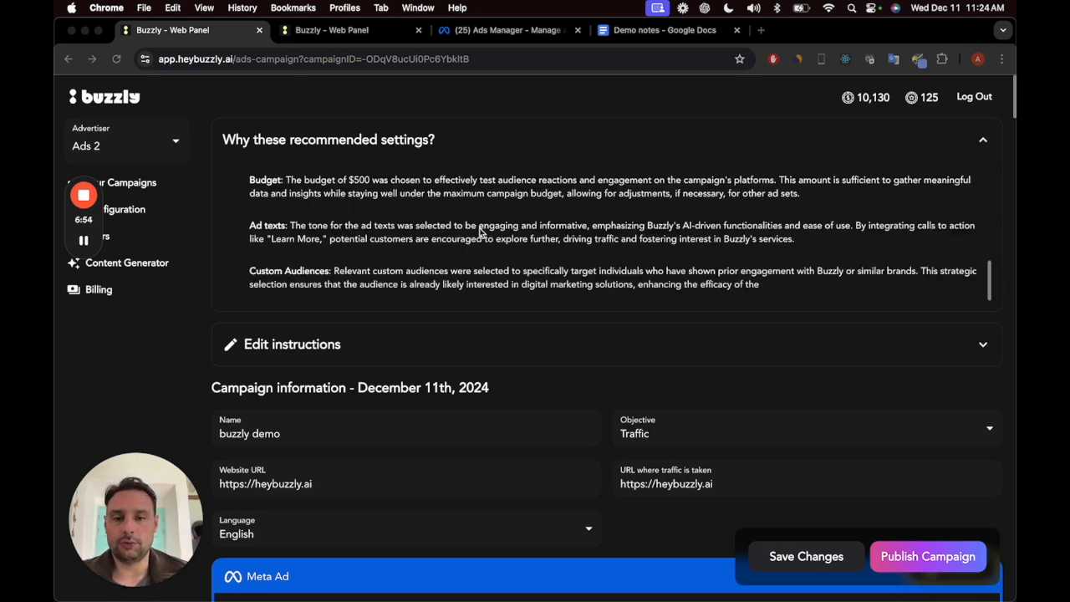
scroll(480, 234, "up", 2)
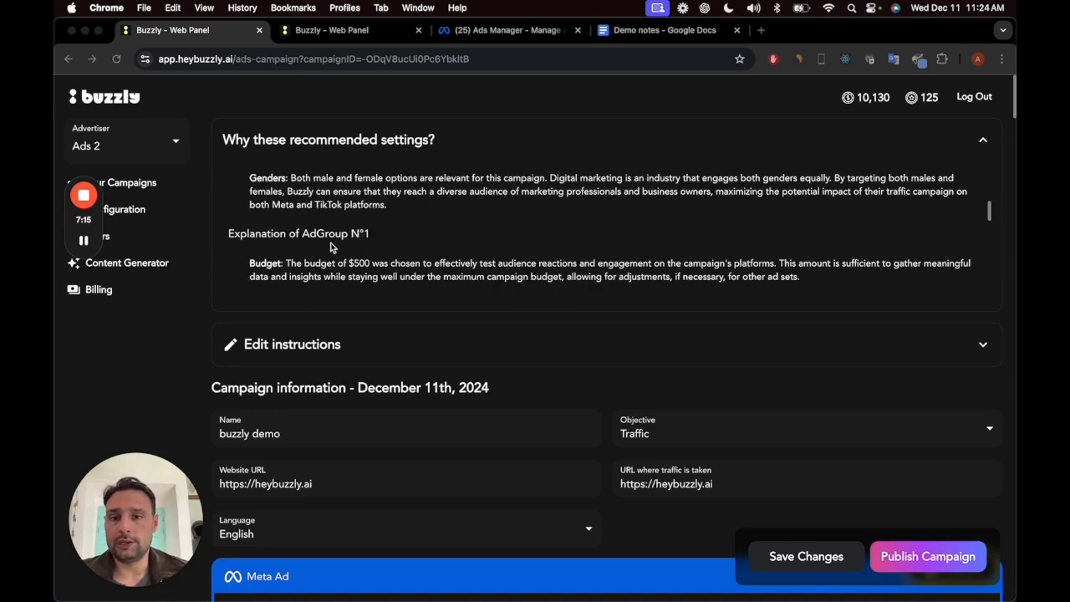
scroll(374, 249, "down", 1)
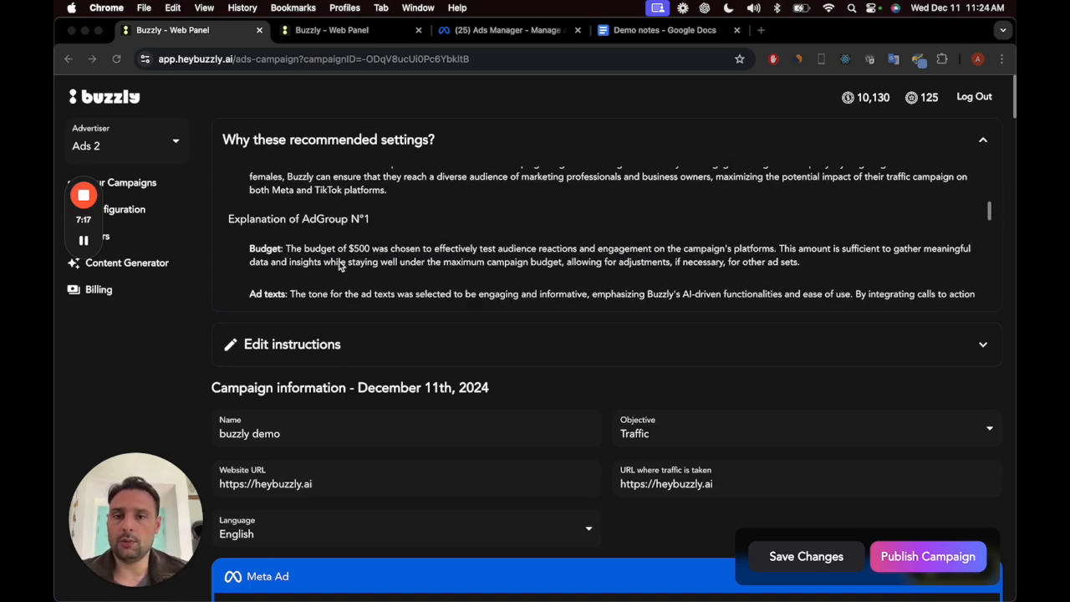
scroll(351, 262, "down", 5)
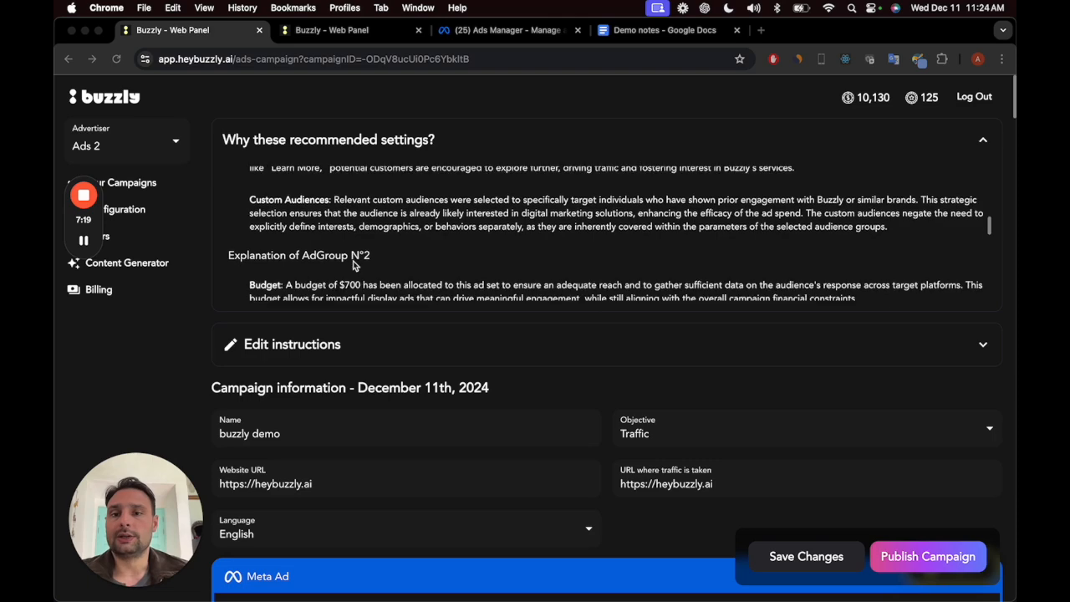
scroll(362, 276, "down", 5)
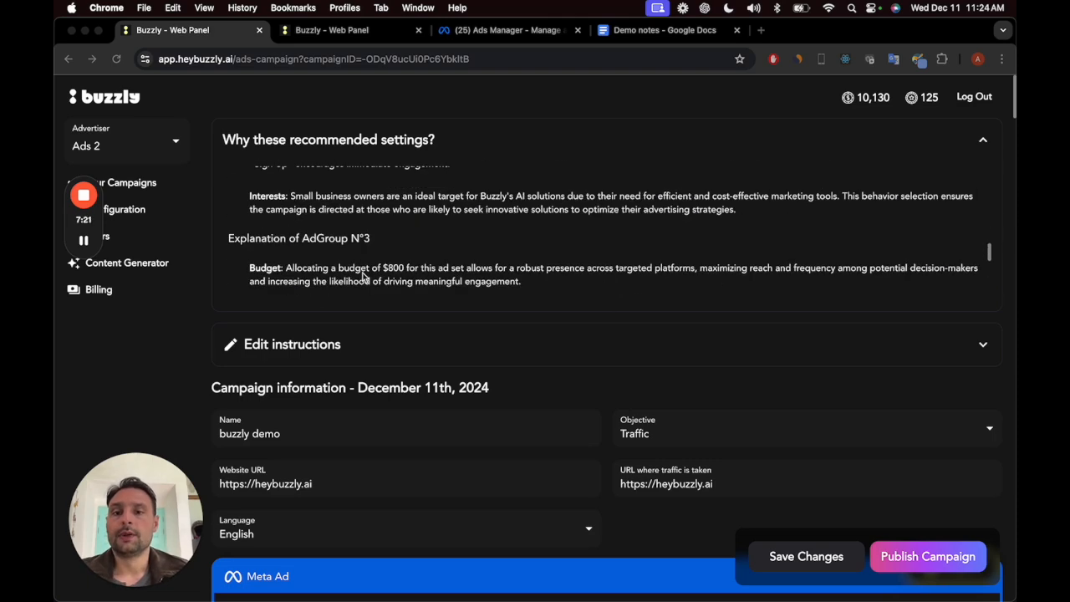
scroll(407, 259, "down", 5)
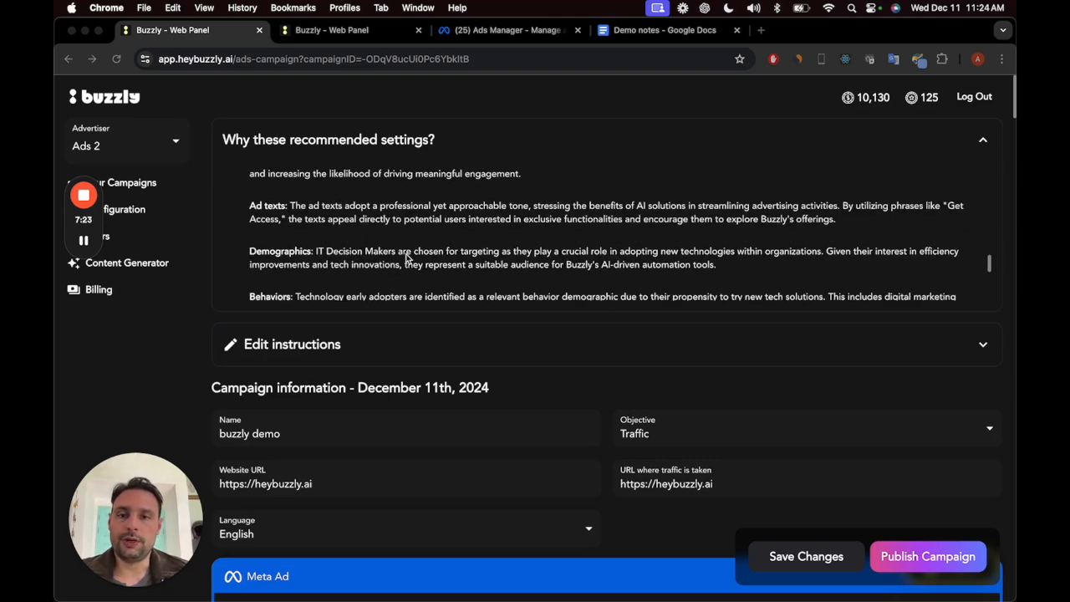
scroll(346, 259, "down", 5)
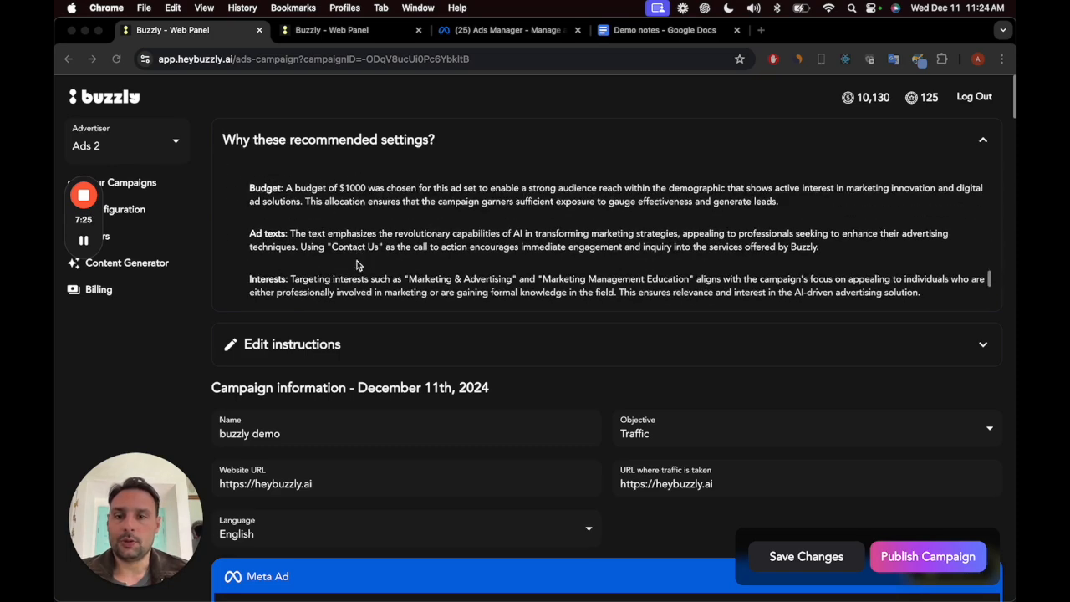
Step: Open the campaign's edit instructions and review the generation prompt and the general campaign information
left_click(526, 354)
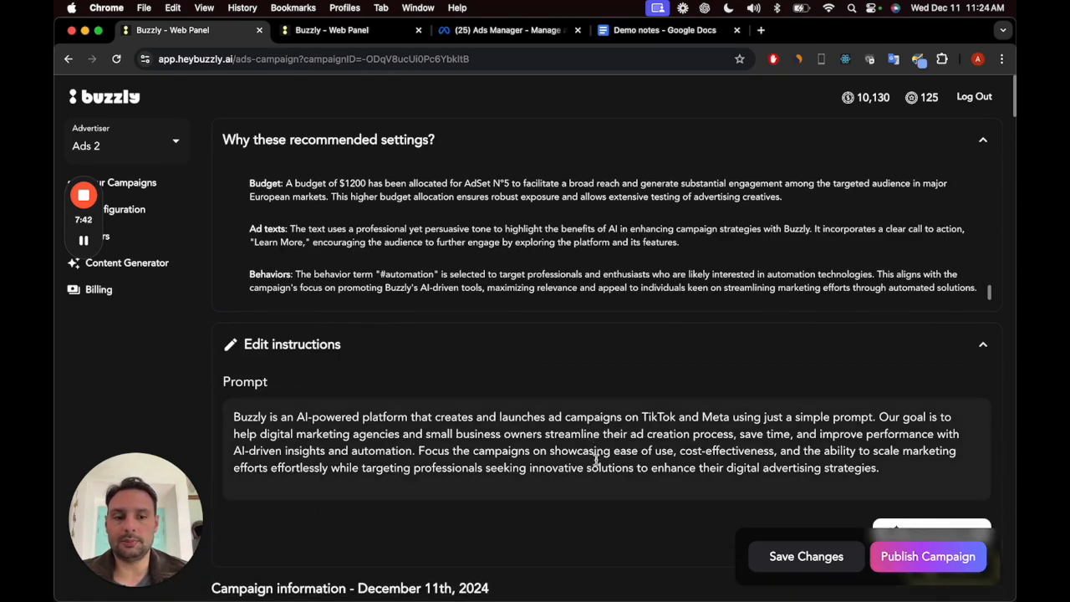
scroll(602, 451, "down", 2)
scroll(597, 386, "down", 6)
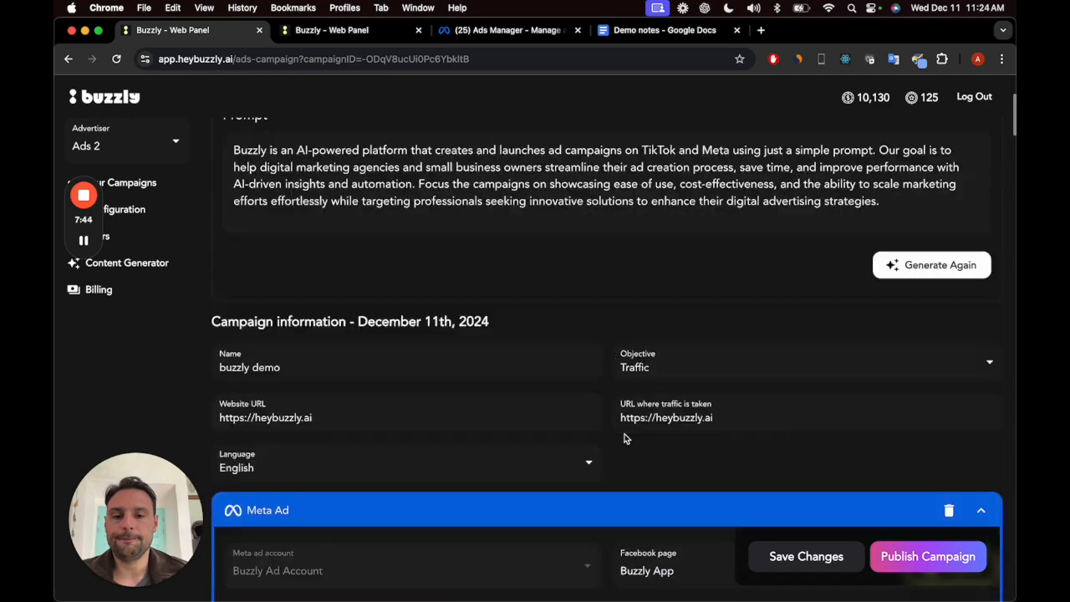
Step: Collapse the Meta and TikTok ad sections, and expand the Meta section again
left_click(540, 451)
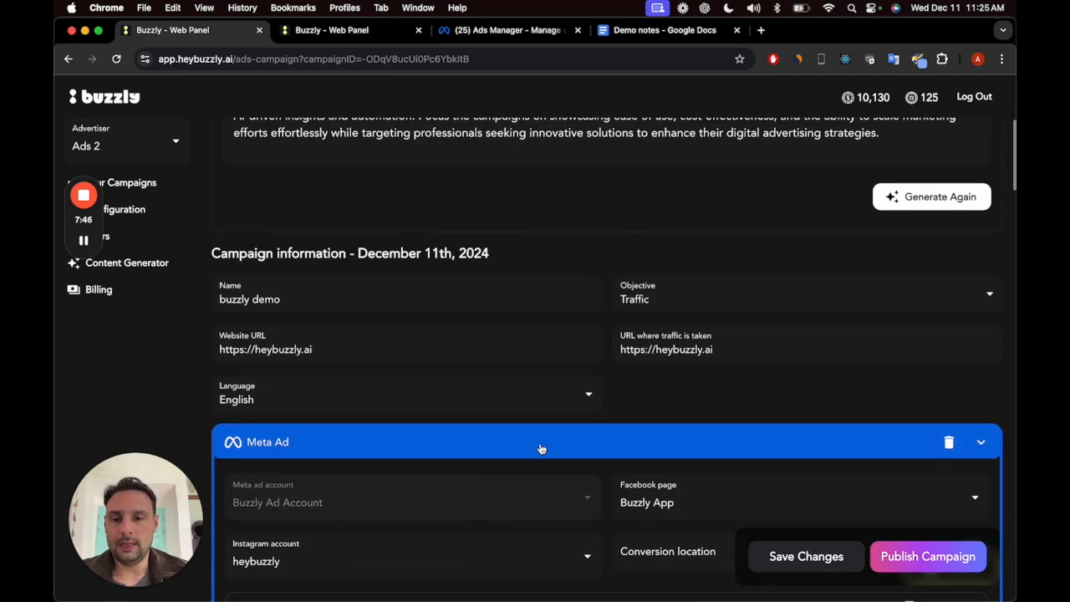
left_click(491, 500)
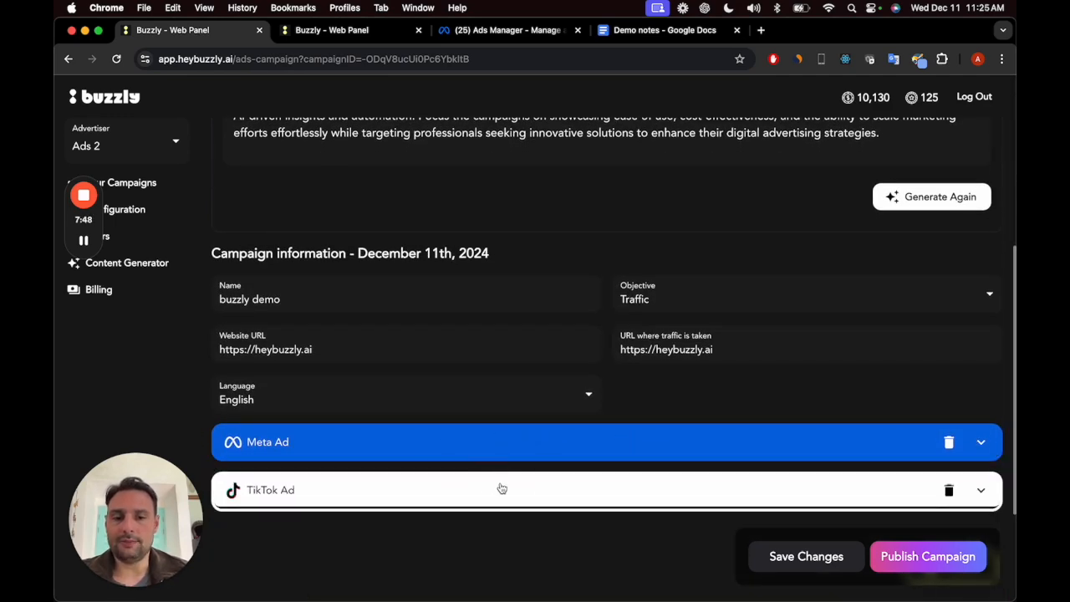
left_click(539, 451)
Step: Review the Meta ad's account settings and the budget and dates of ad group 1
scroll(539, 451, "down", 4)
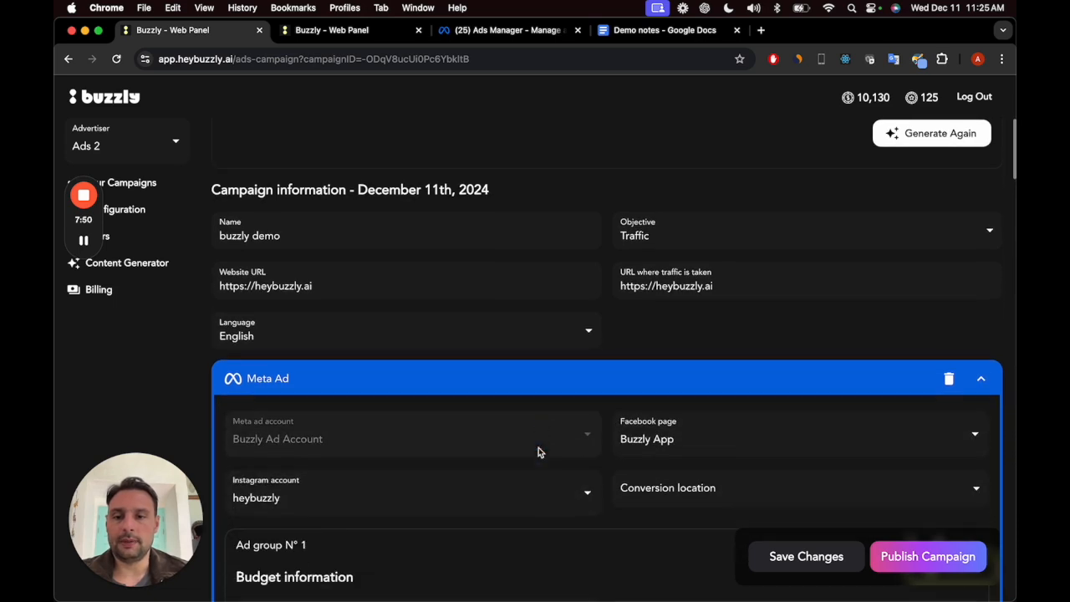
scroll(533, 544, "down", 4)
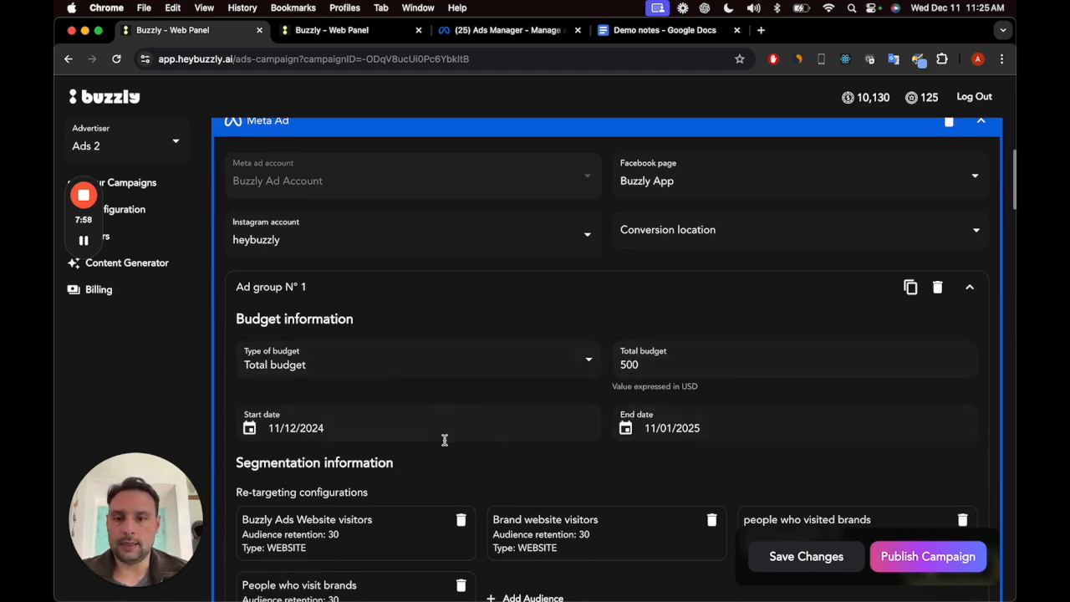
scroll(627, 418, "down", 2)
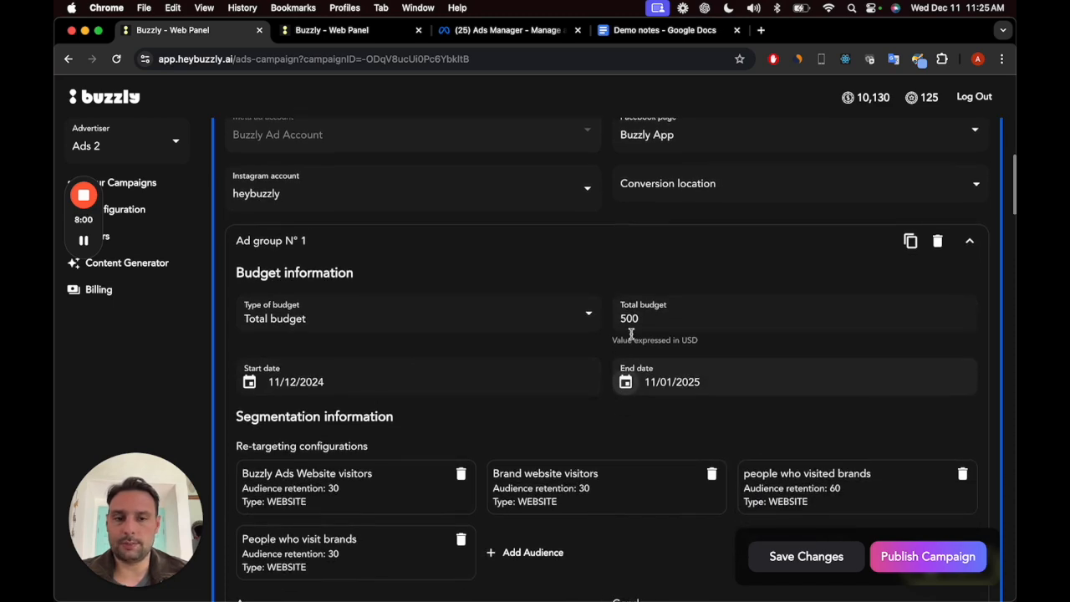
scroll(578, 401, "down", 3)
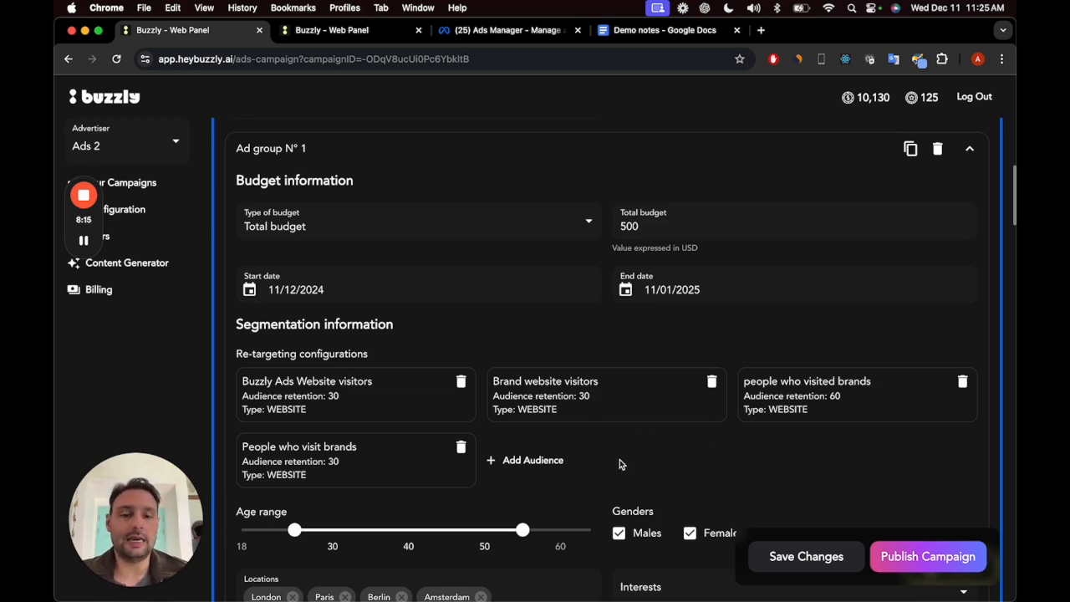
Step: Examine ad group 1's segmentation: re-targeting audiences, age range, genders, locations, interests, behaviors and demographics
scroll(613, 468, "down", 5)
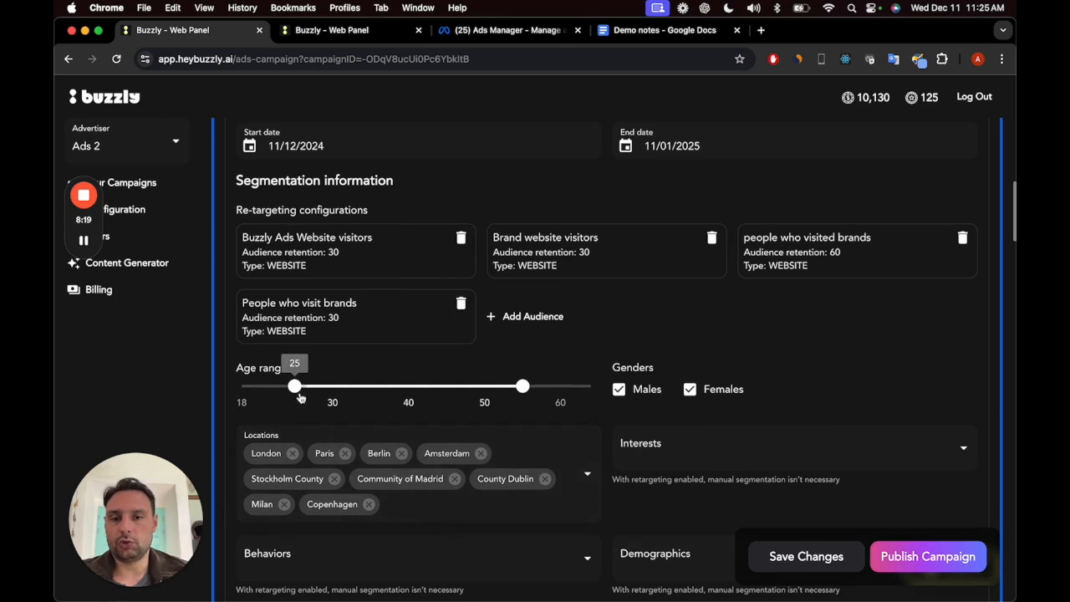
mouse_move(526, 401)
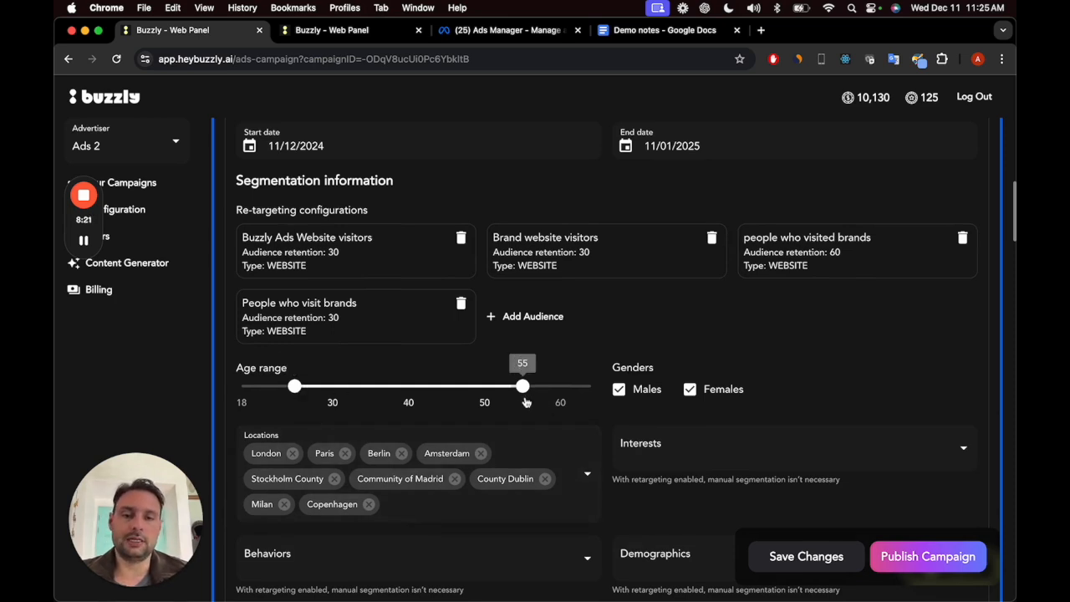
scroll(575, 480, "down", 1)
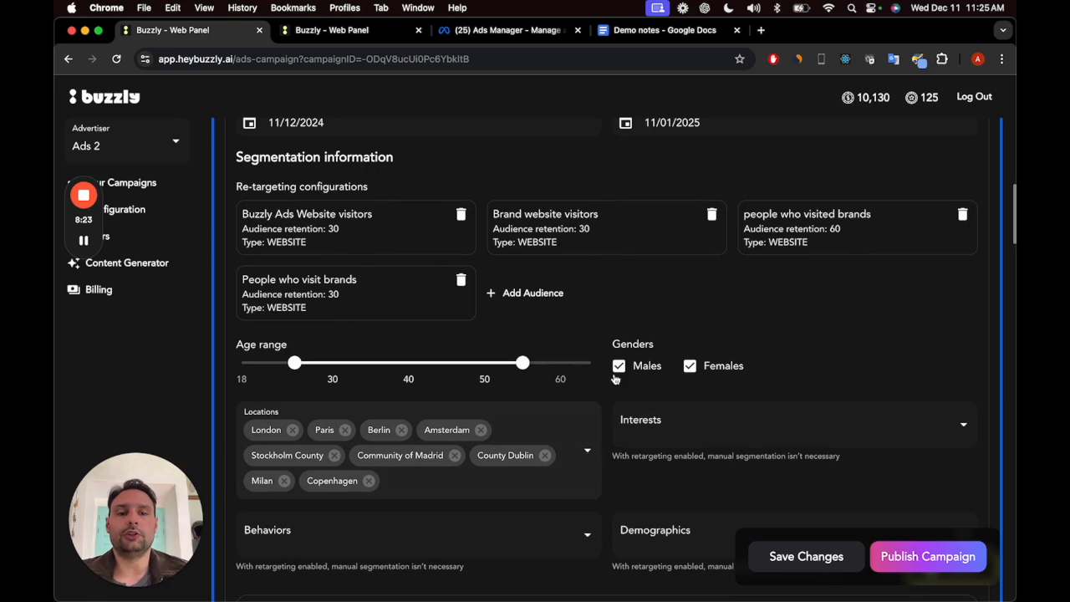
scroll(485, 439, "down", 3)
scroll(468, 451, "up", 1)
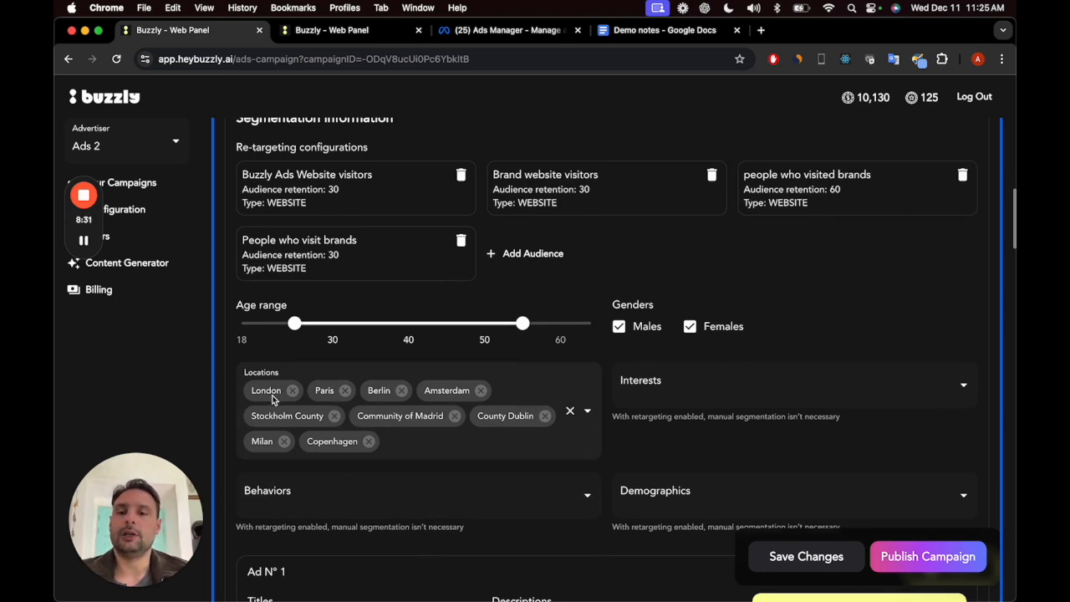
scroll(790, 441, "down", 1)
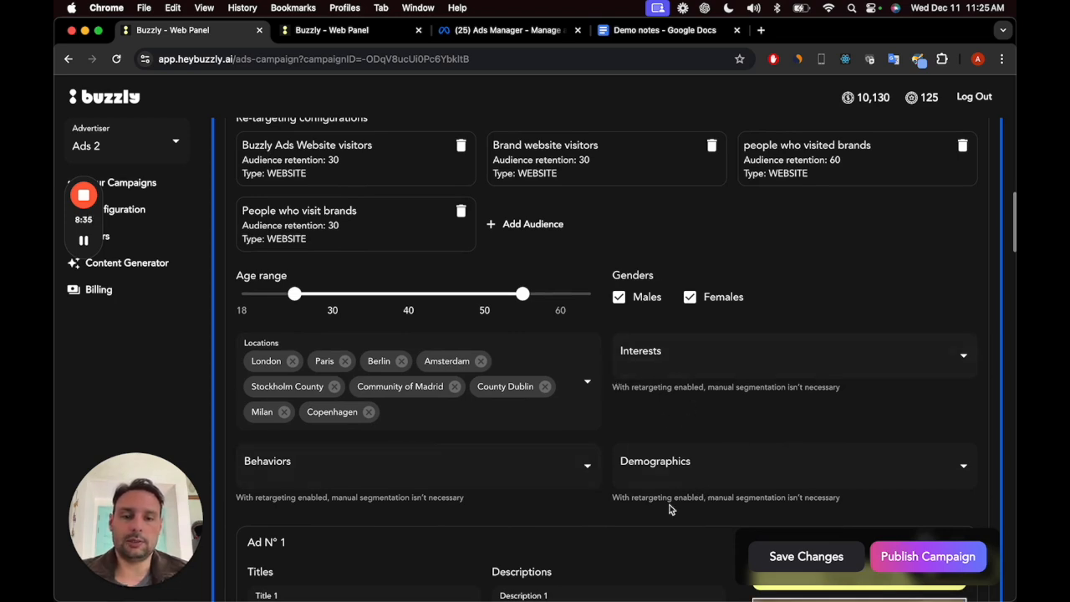
scroll(506, 317, "up", 2)
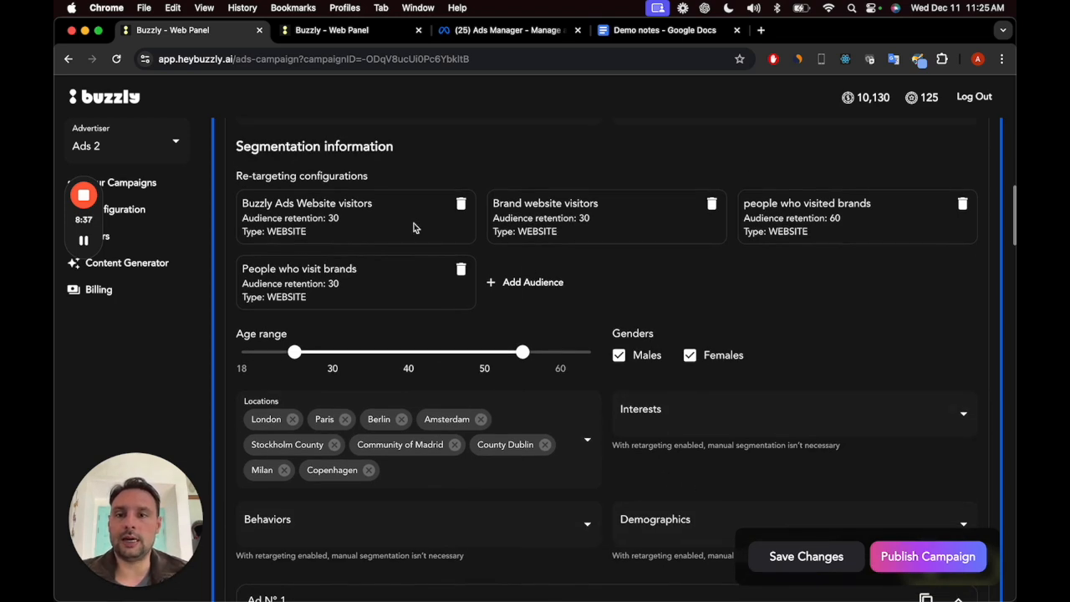
scroll(604, 352, "down", 5)
scroll(603, 352, "up", 2)
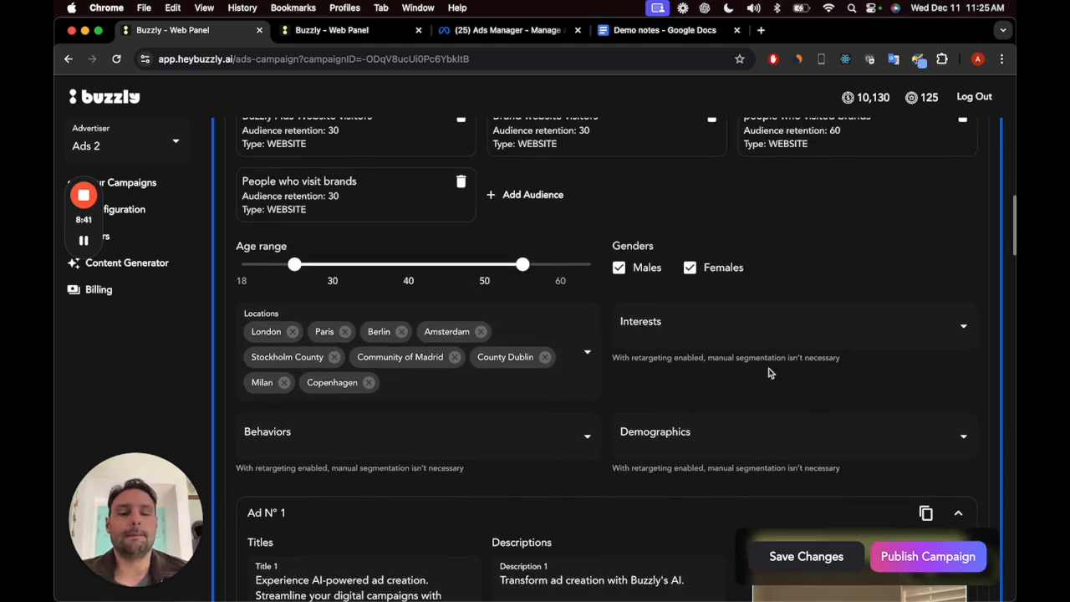
scroll(721, 398, "down", 5)
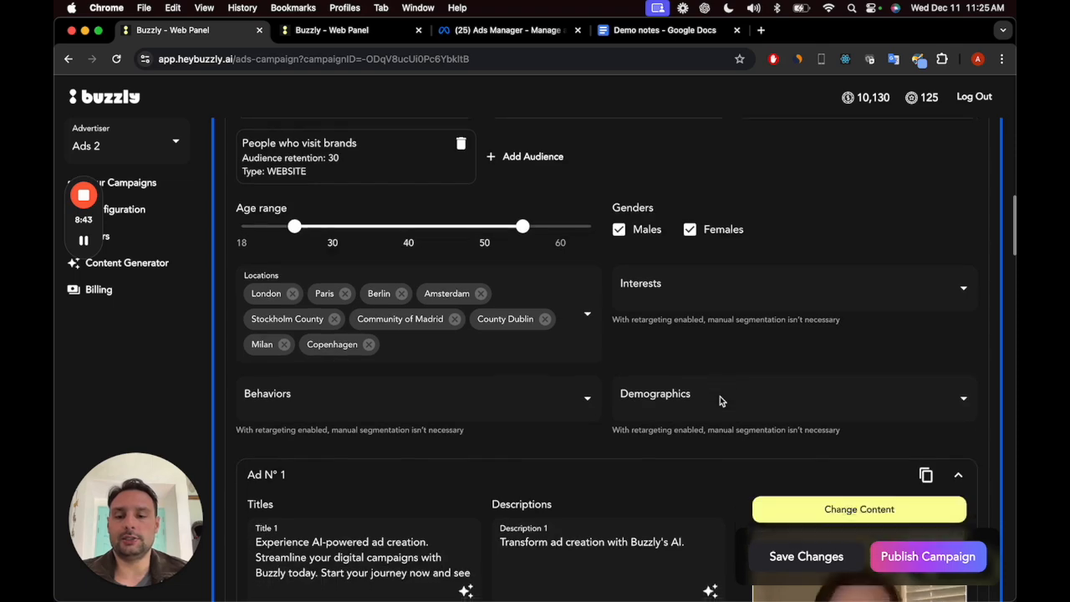
Step: Review the titles, descriptions, headlines, call to action and avatar video of the ad in ad group 1
scroll(661, 451, "down", 3)
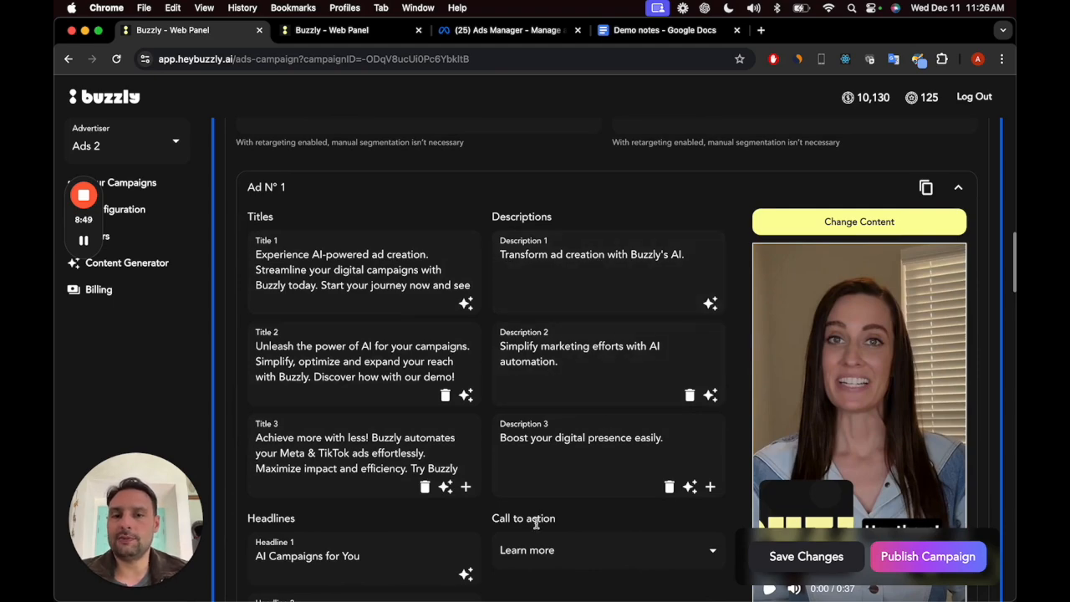
scroll(564, 487, "down", 5)
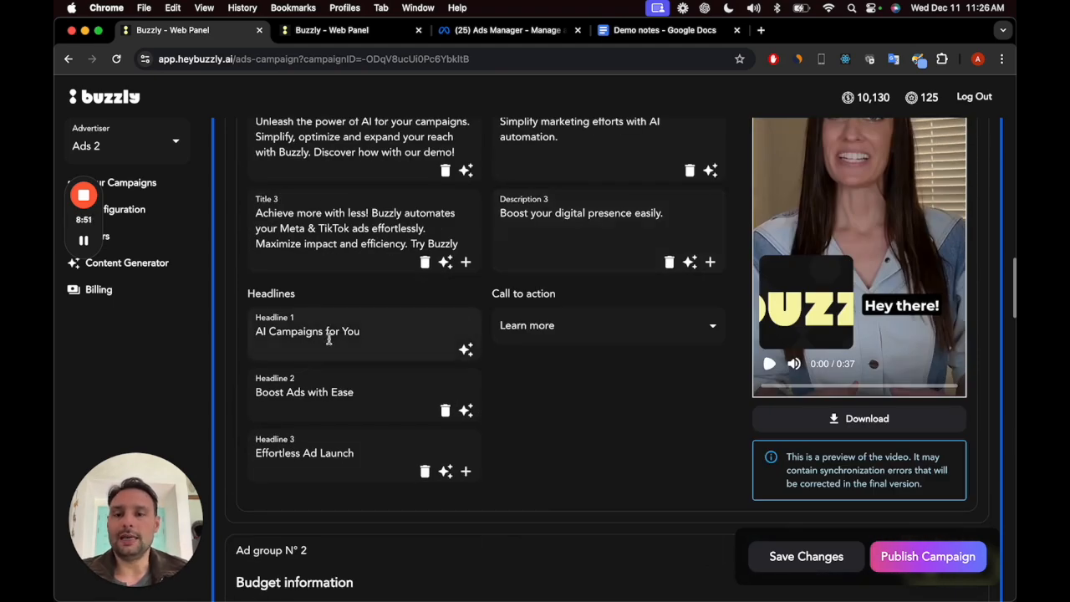
scroll(647, 371, "up", 2)
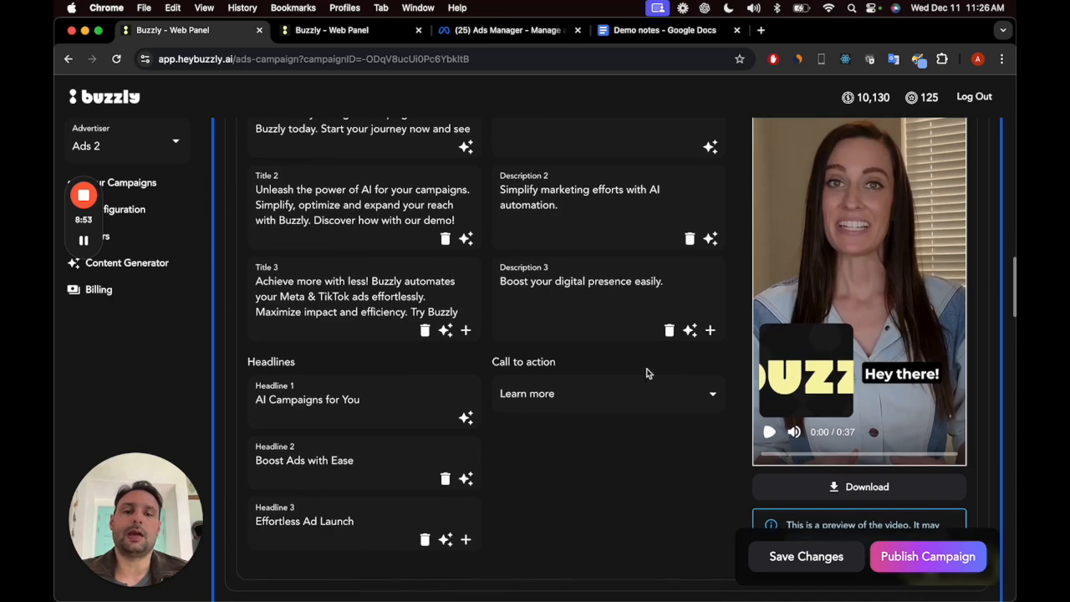
scroll(604, 424, "up", 2)
scroll(604, 424, "down", 2)
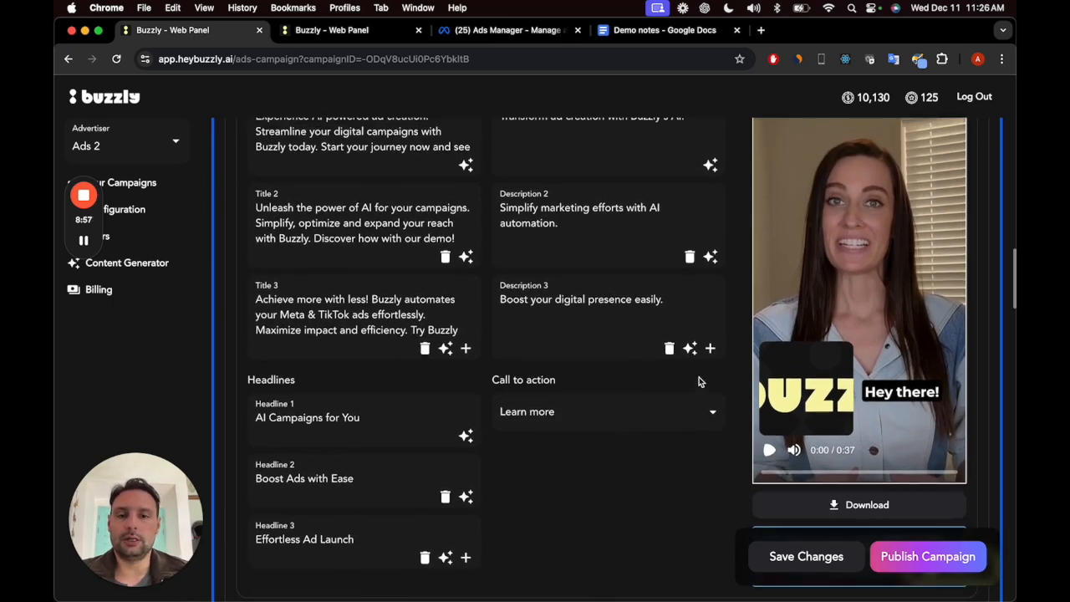
scroll(699, 377, "up", 3)
scroll(656, 473, "down", 2)
scroll(657, 478, "up", 1)
scroll(656, 479, "up", 1)
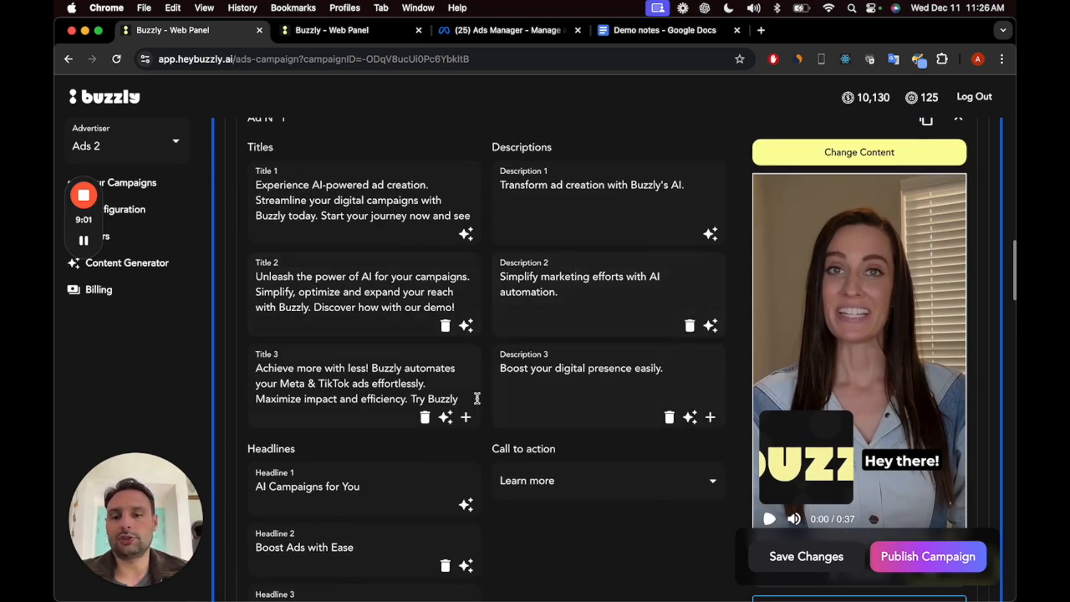
scroll(477, 394, "down", 2)
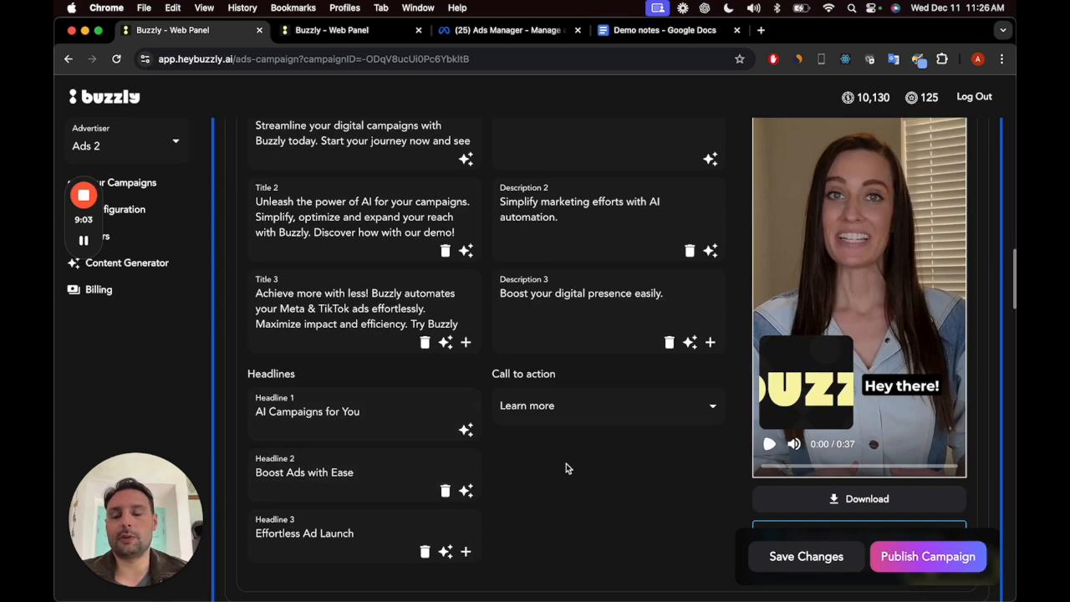
scroll(566, 463, "down", 5)
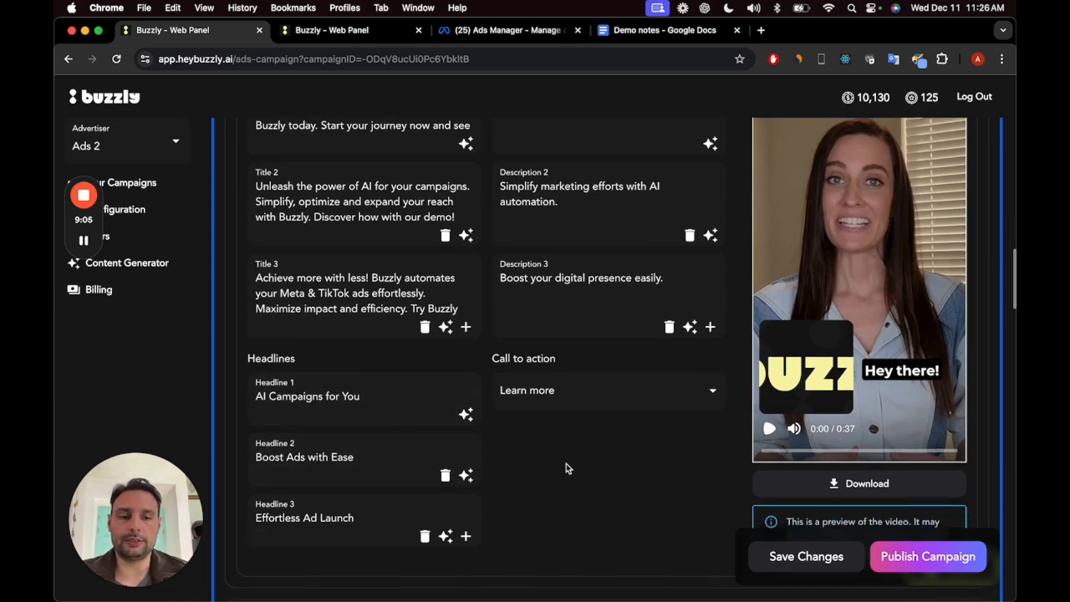
Step: Examine Meta ad group 2's budget and segmentation, along with its ad texts, call to action and Instagram Story preview
scroll(574, 425, "down", 6)
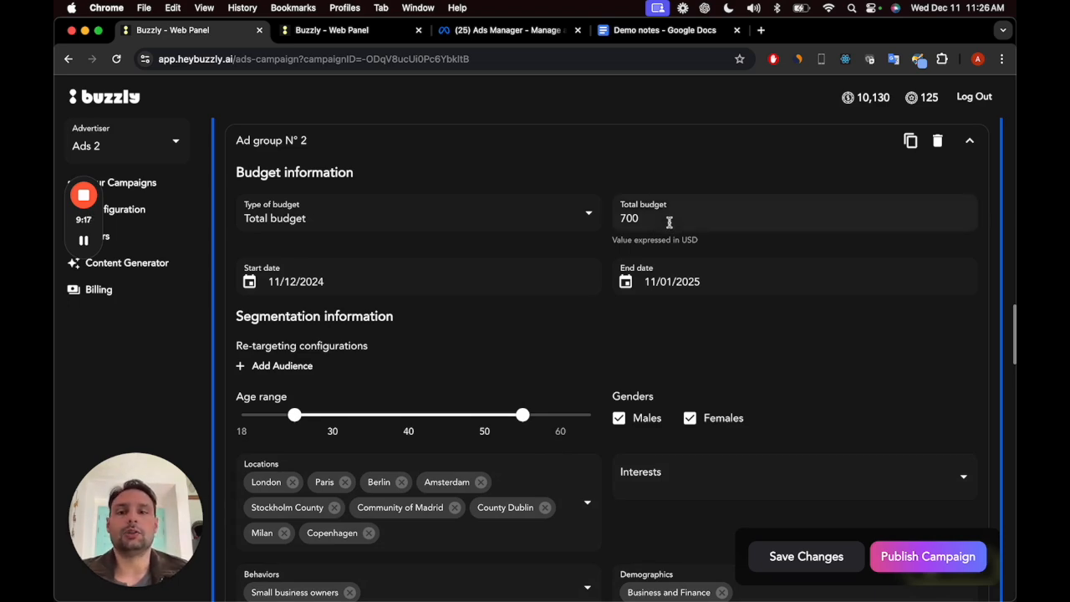
scroll(624, 375, "down", 3)
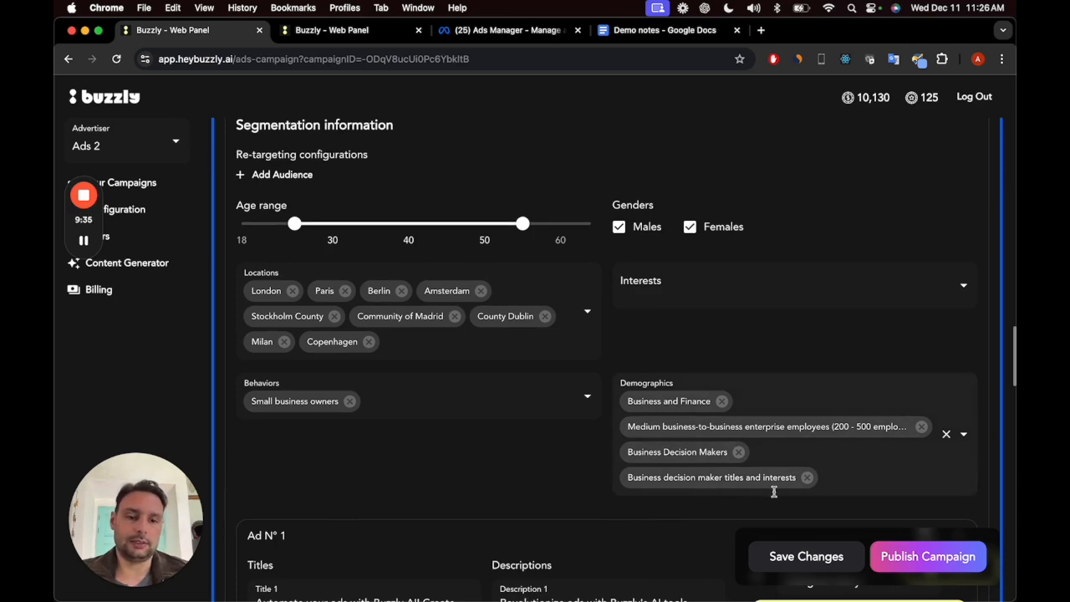
scroll(773, 491, "down", 8)
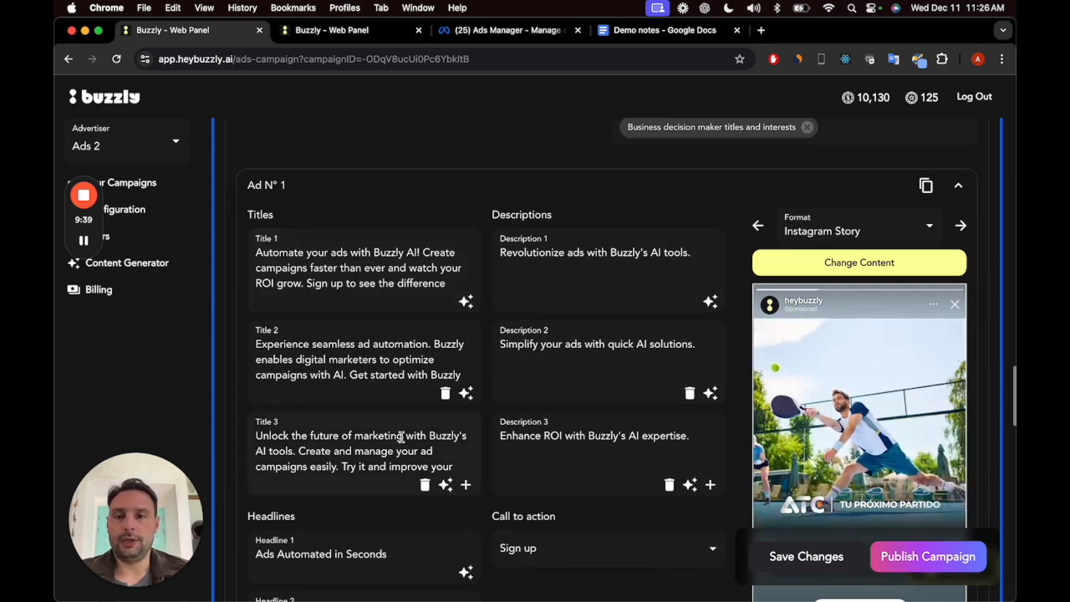
scroll(568, 434, "down", 5)
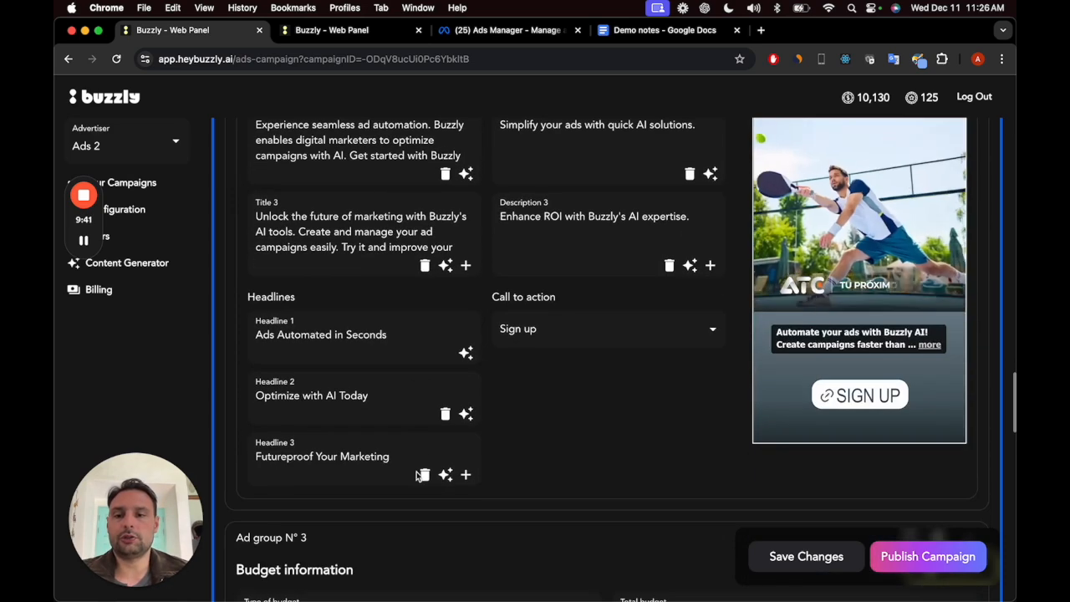
scroll(607, 368, "up", 3)
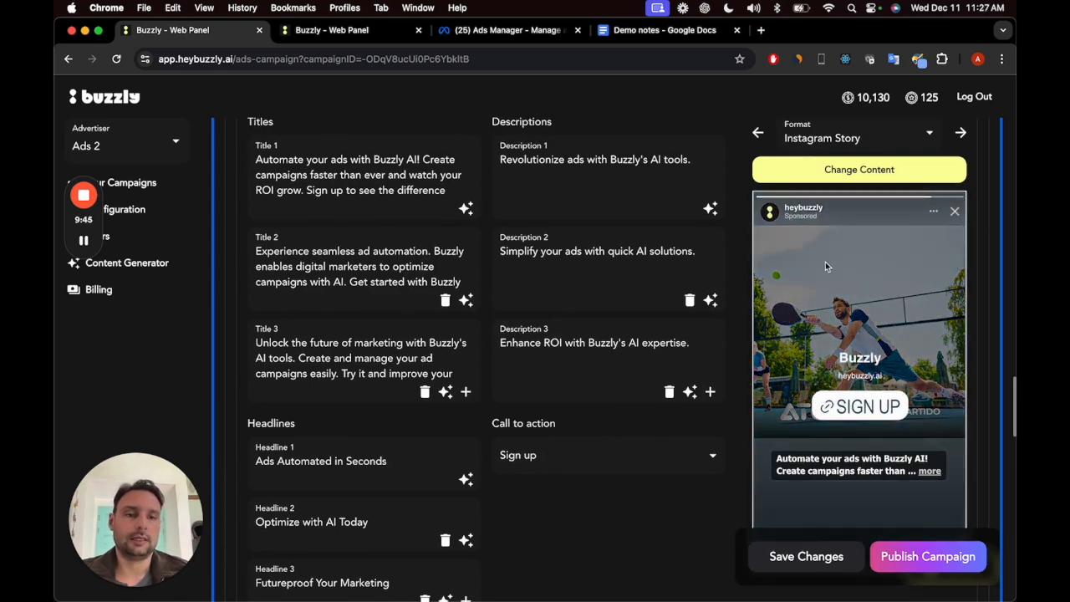
Step: Collapse Meta ad group 3 and expand the TikTok Ad section down to its first ad
scroll(595, 451, "down", 5)
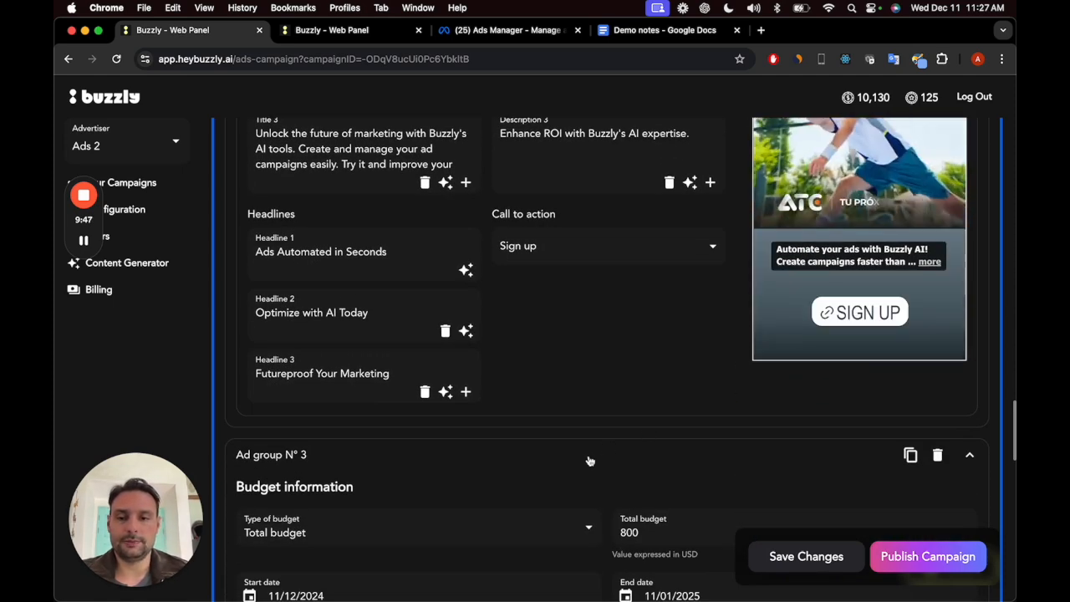
left_click(597, 445)
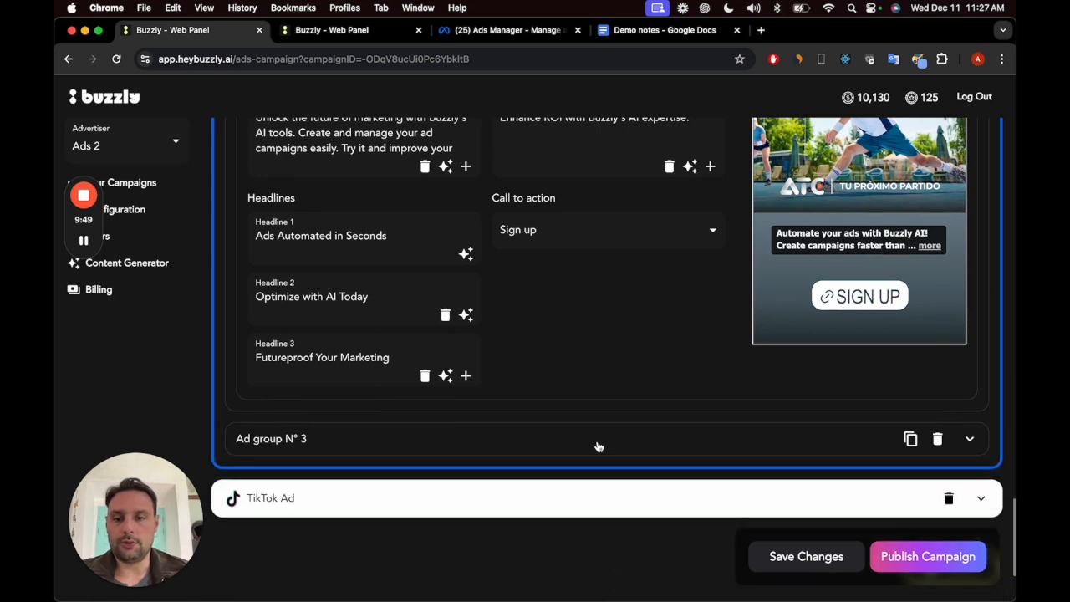
left_click(576, 509)
scroll(577, 510, "down", 6)
scroll(578, 510, "down", 7)
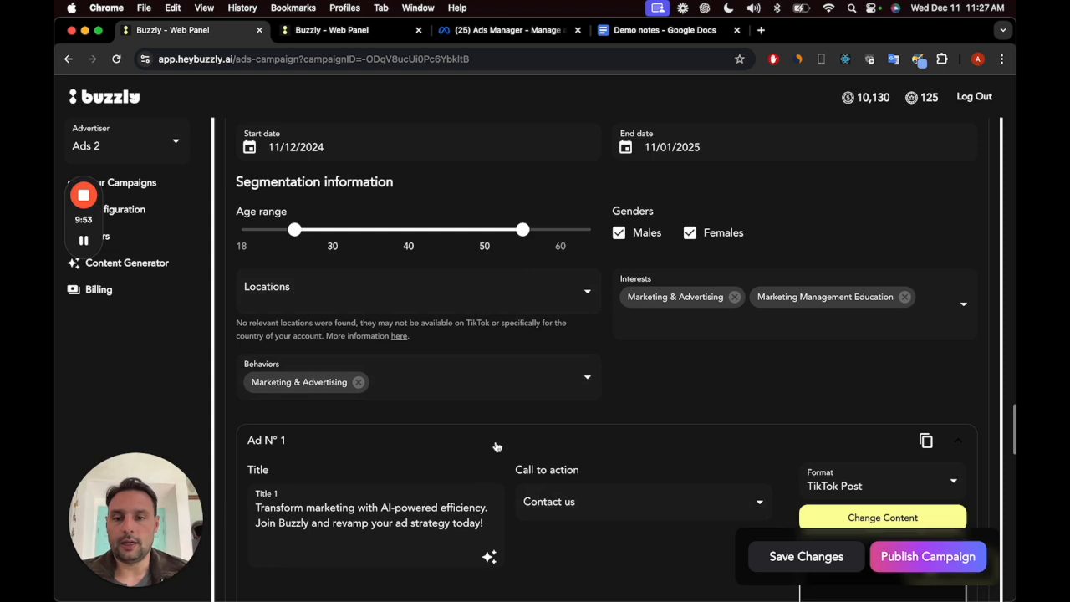
Step: Review the budget, dates, age range, genders, locations, interests and behaviors of TikTok ad group 1, with its ad collapsed
left_click(497, 448)
left_click(460, 499)
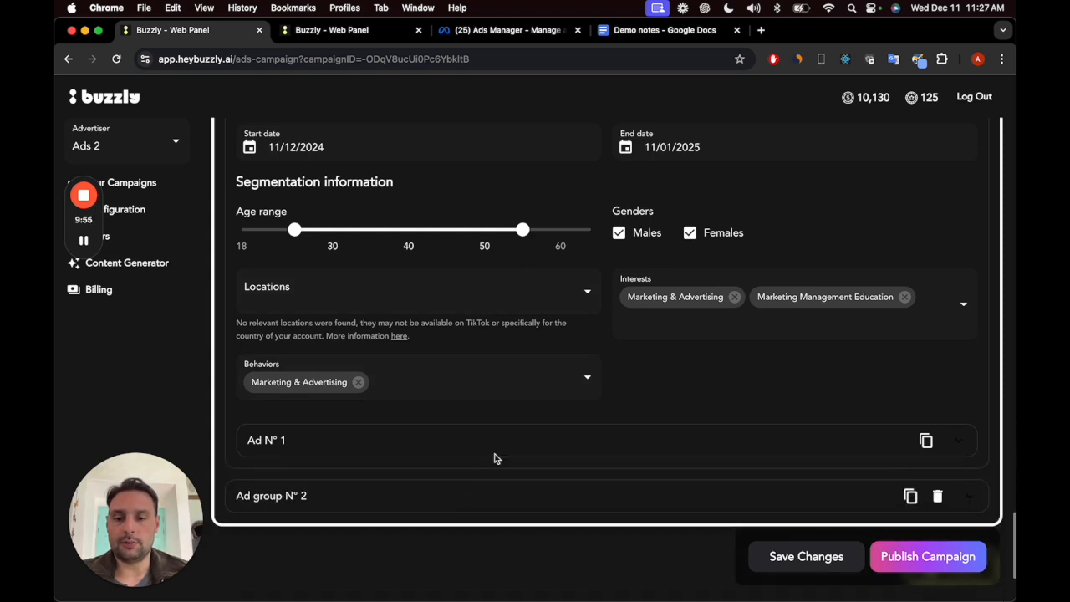
scroll(583, 468, "up", 8)
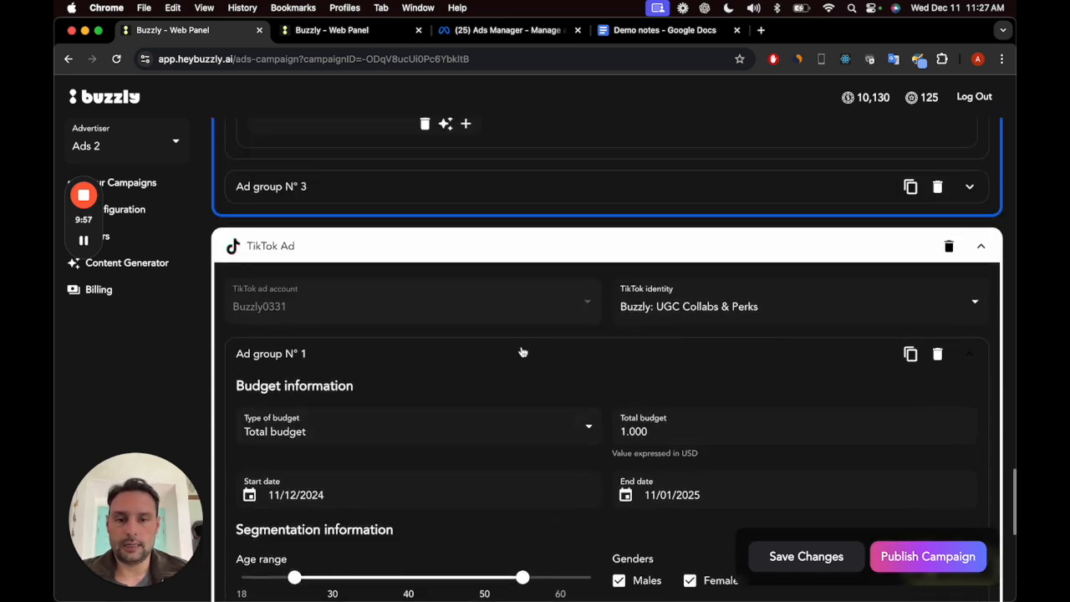
left_click(523, 352)
left_click(546, 355)
scroll(545, 404, "down", 6)
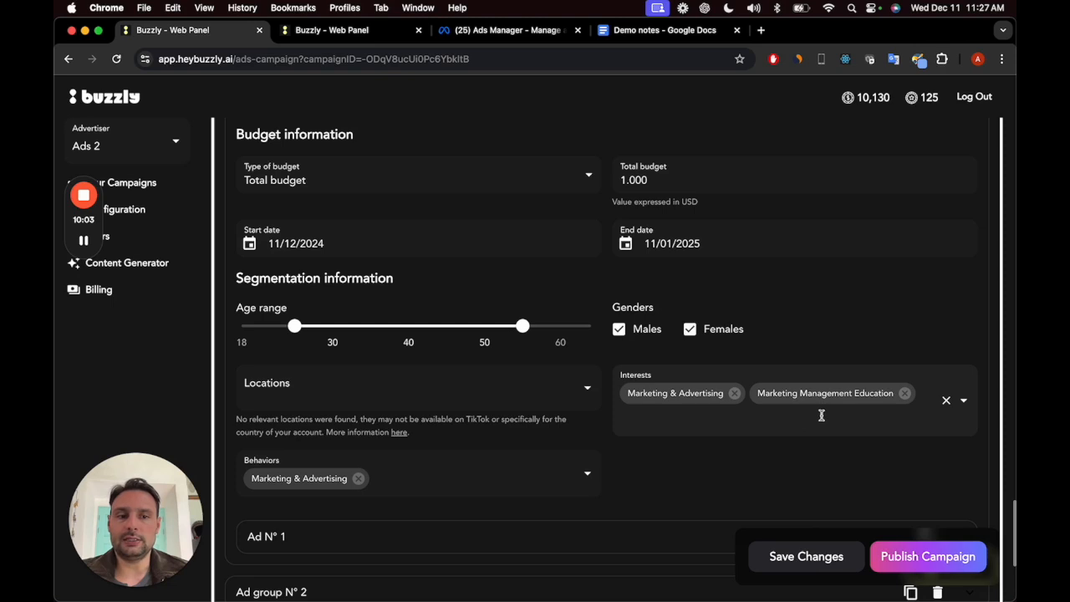
scroll(472, 426, "down", 2)
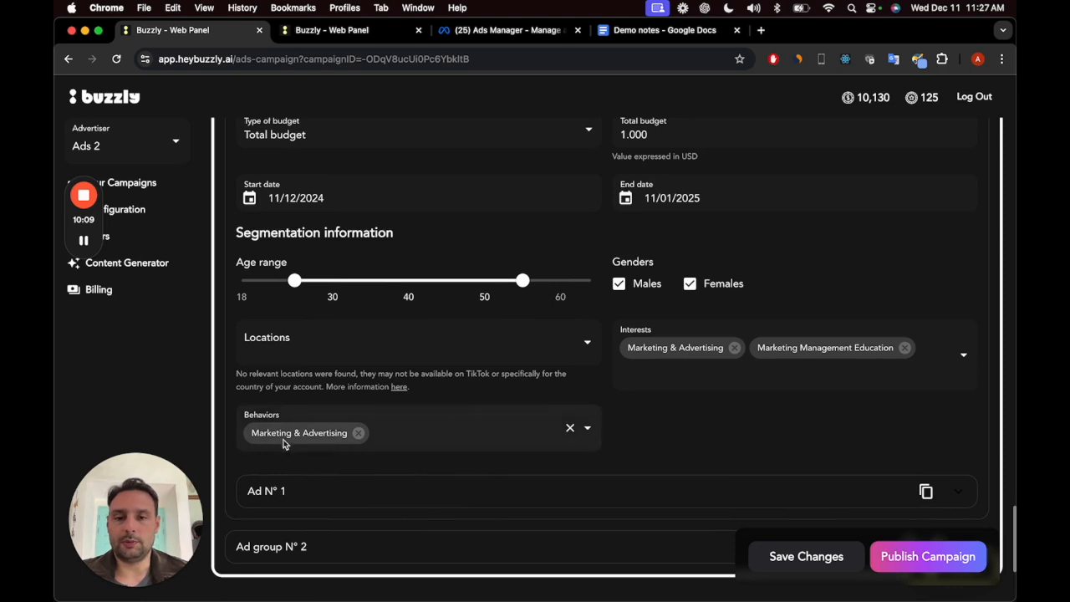
Step: Examine the title, call to action and TikTok Post preview of the ad in TikTok ad group 1
left_click(332, 492)
scroll(331, 491, "down", 5)
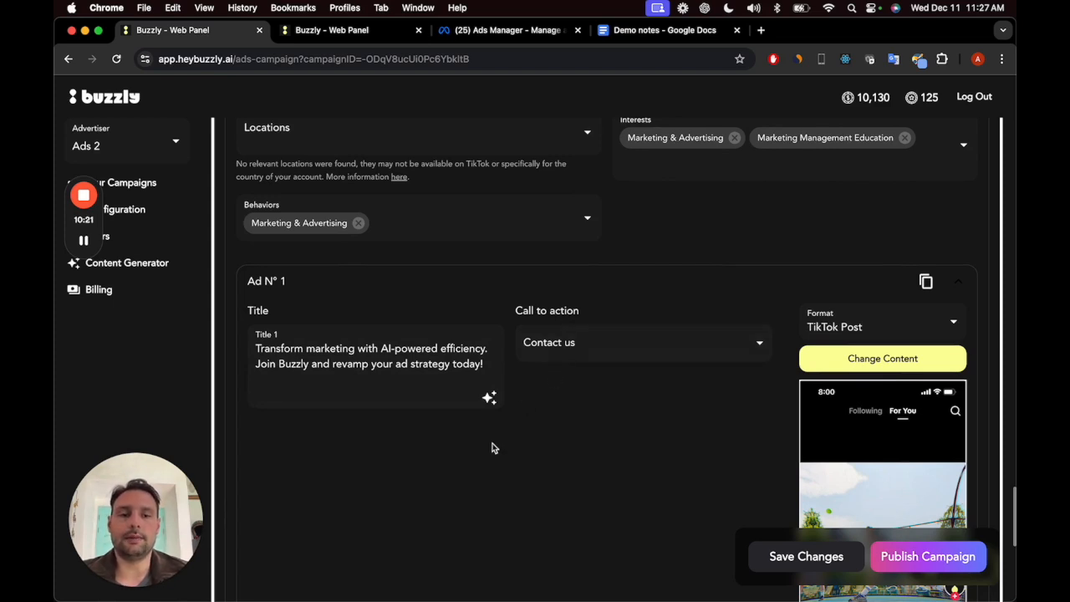
scroll(491, 448, "down", 10)
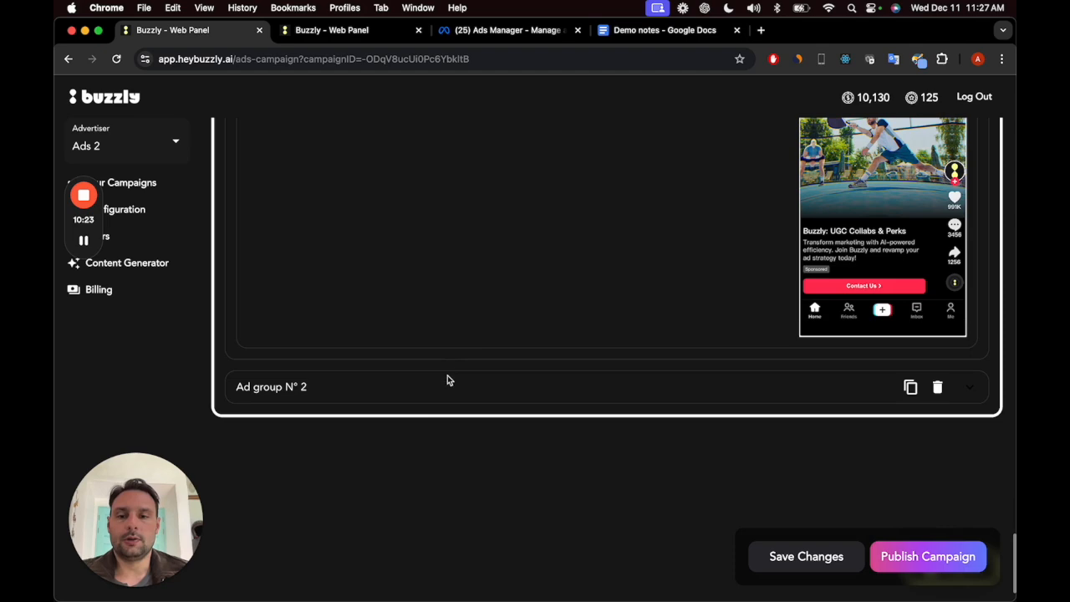
Step: Expand TikTok ad group 2 and check its segmentation, ad title, call to action and post preview
left_click(447, 381)
scroll(443, 393, "down", 8)
scroll(443, 397, "down", 2)
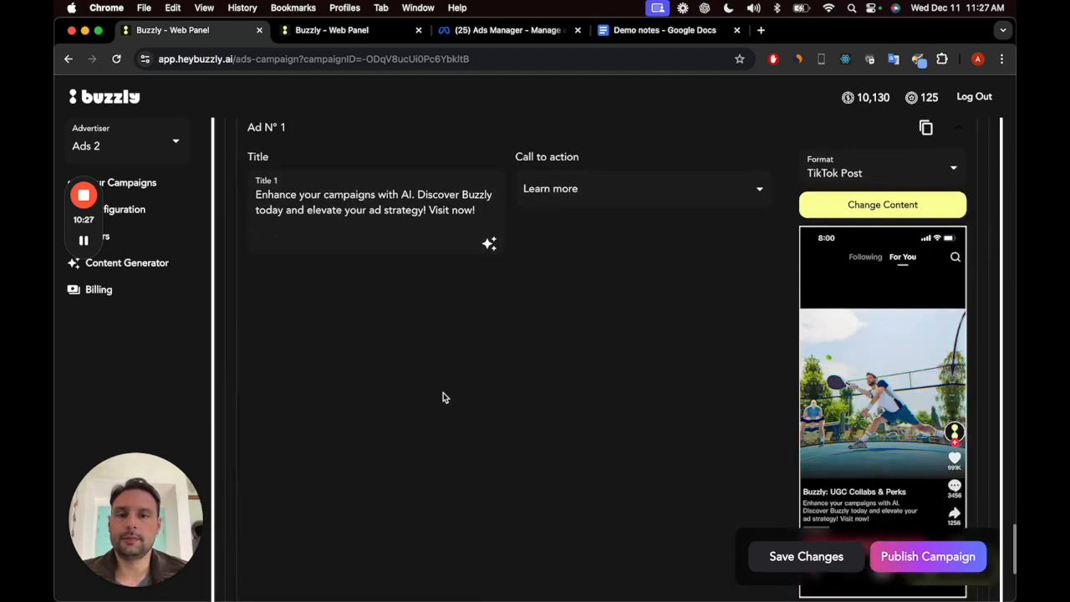
scroll(441, 389, "up", 7)
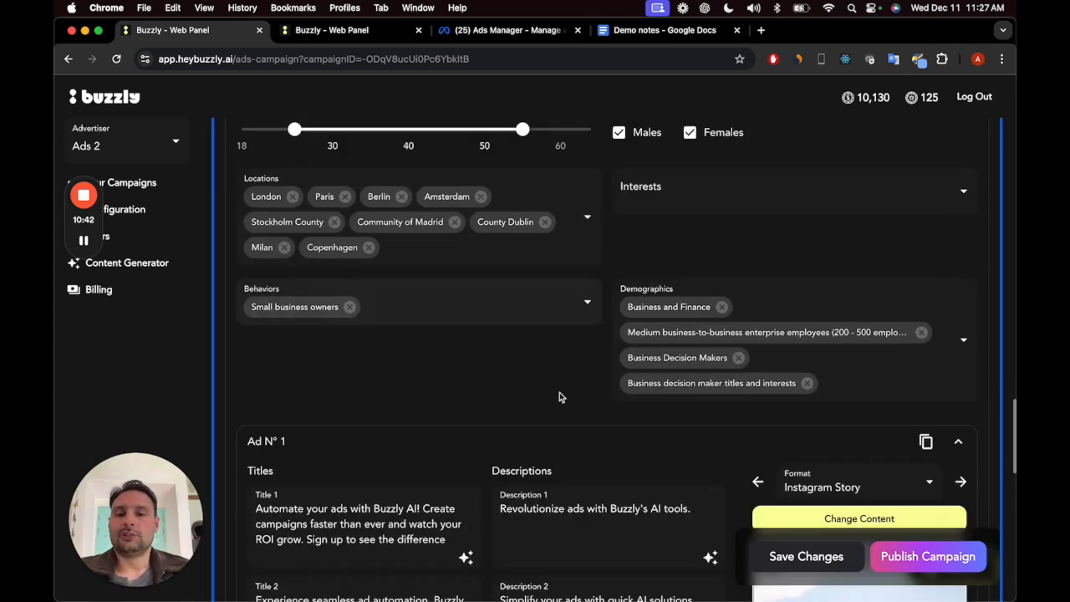
Step: Remove London from the locations of Meta ad group 2 and search for Rome as a location
scroll(559, 392, "up", 1)
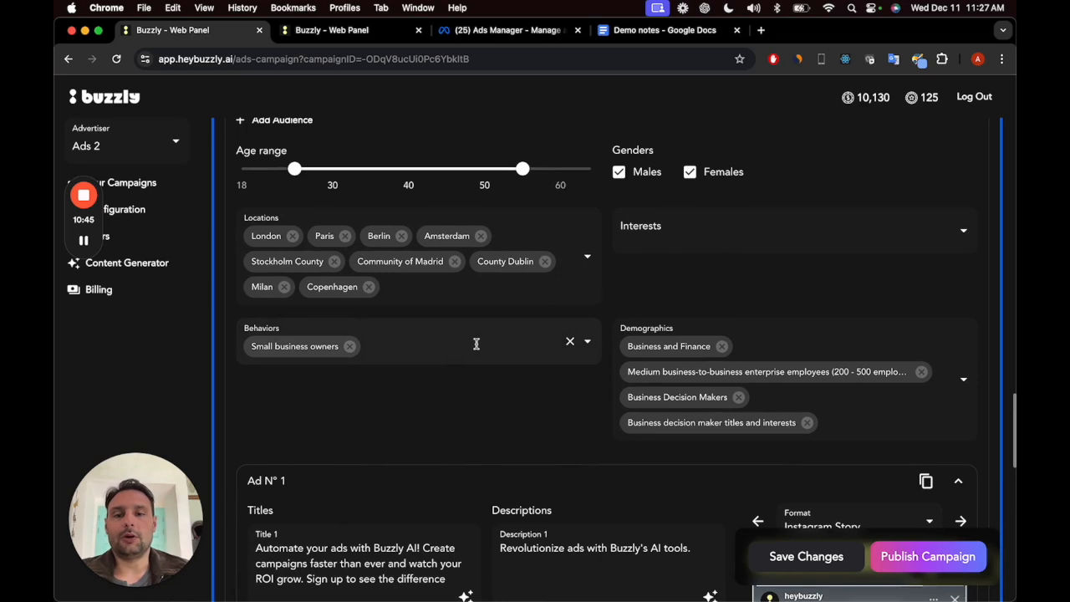
scroll(501, 372, "up", 1)
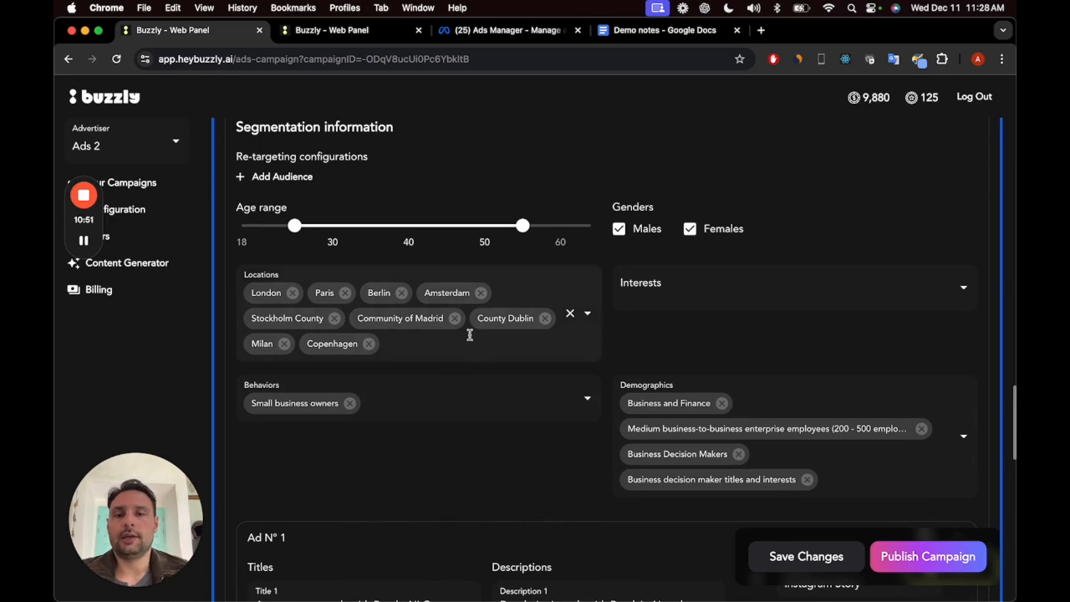
left_click(292, 293)
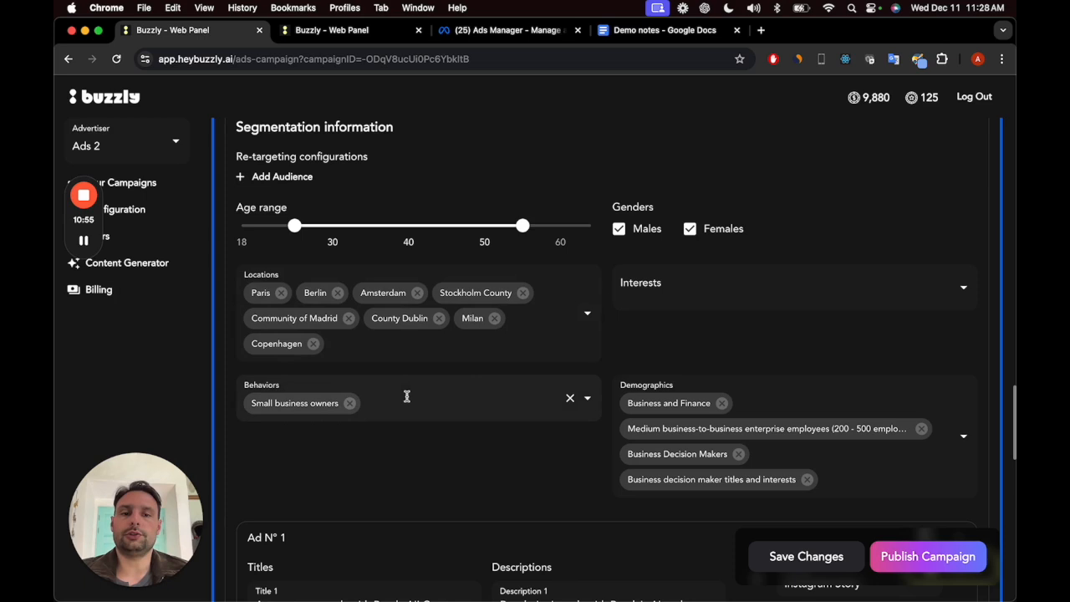
scroll(385, 394, "up", 1)
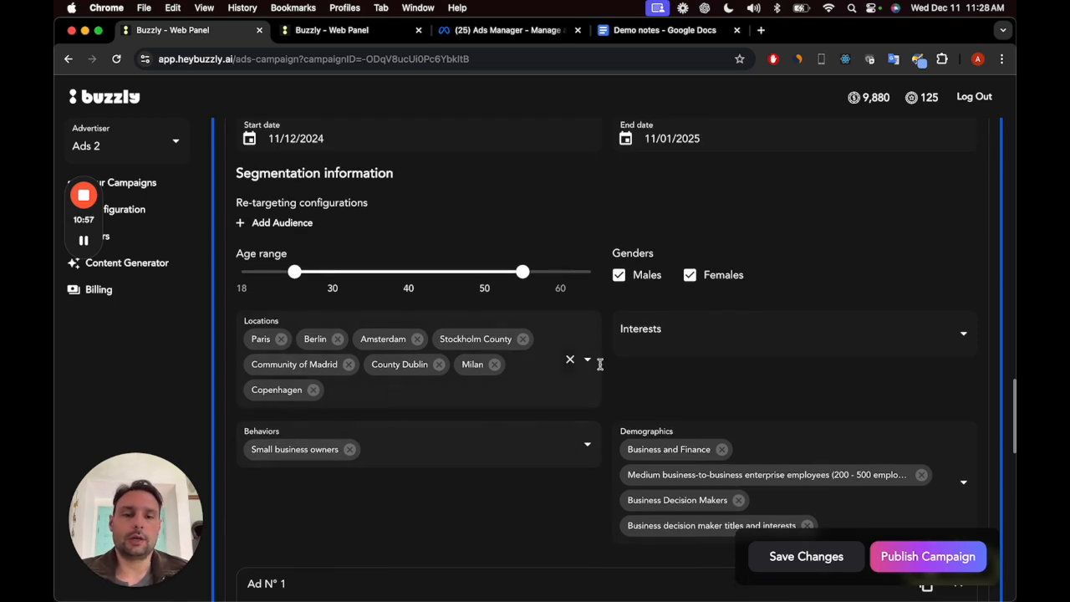
left_click(513, 394)
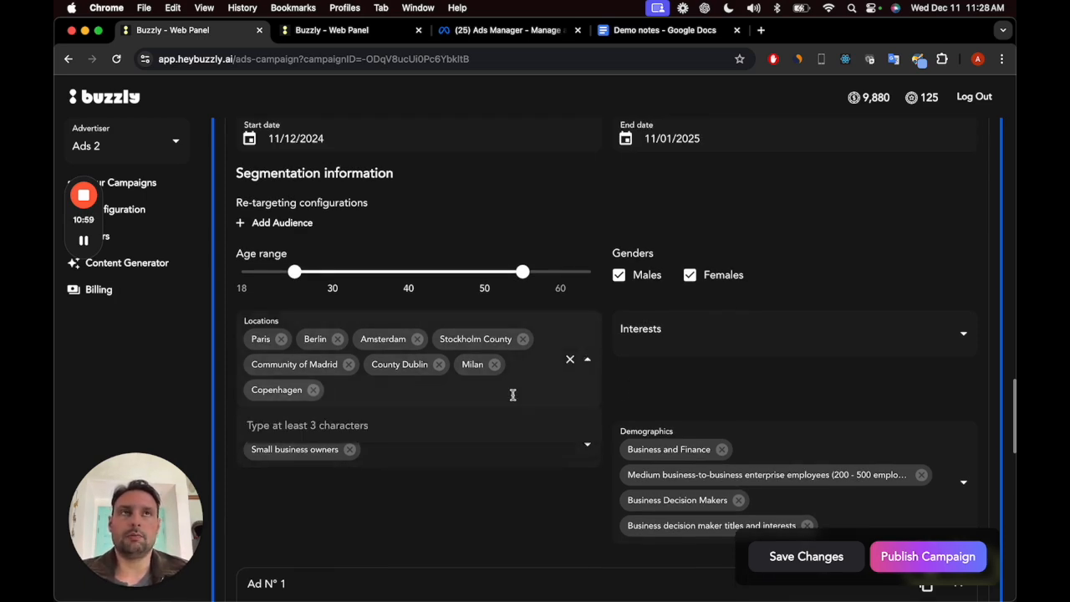
type("rome")
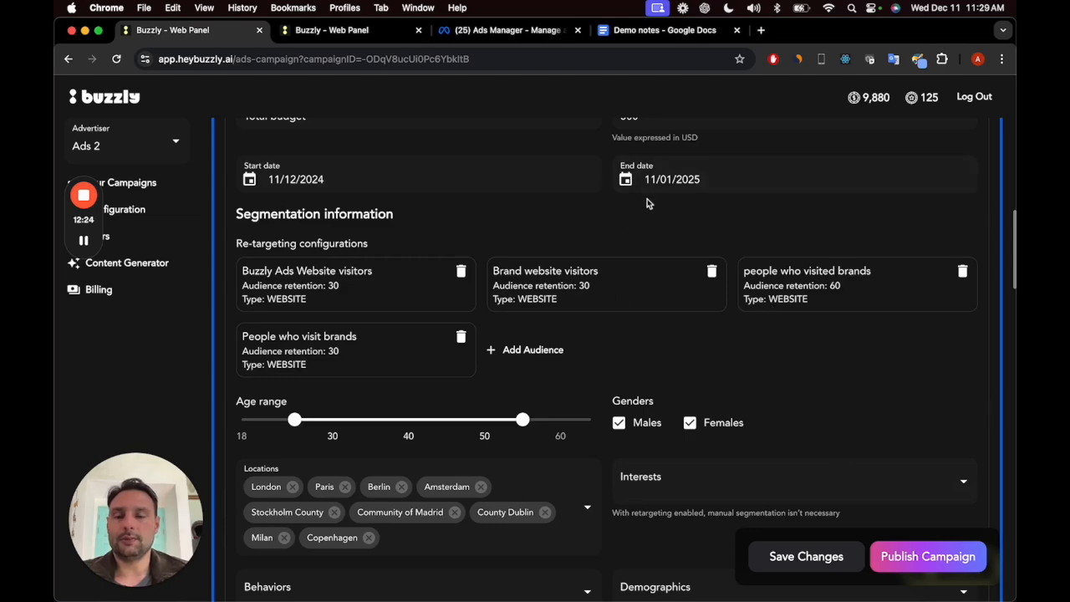
Step: Switch to Meta Ads Manager and look through its list of campaigns
left_click(514, 33)
scroll(576, 344, "down", 2)
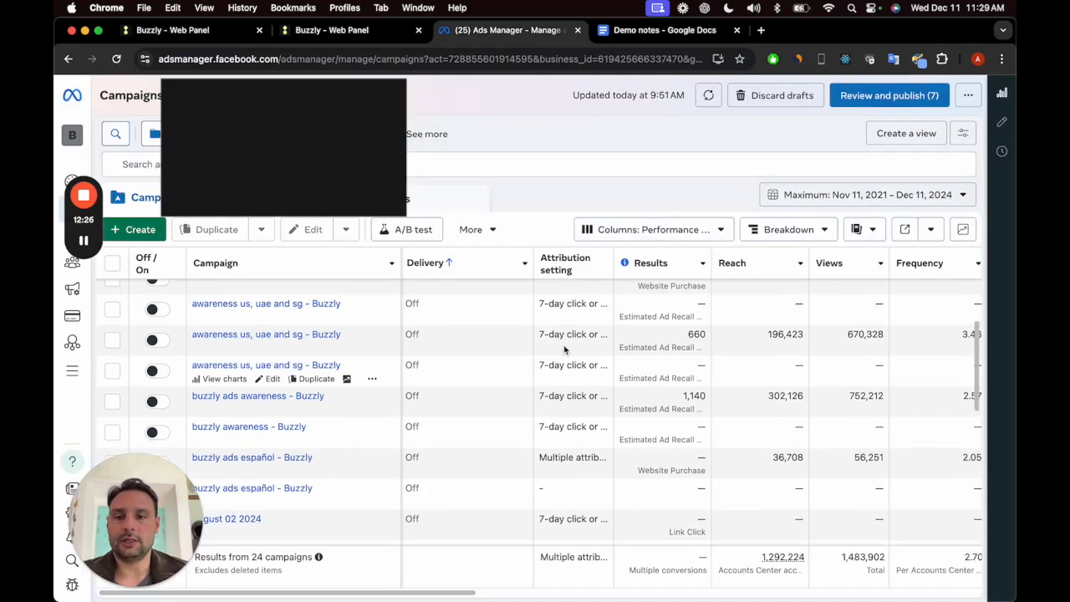
scroll(576, 343, "up", 2)
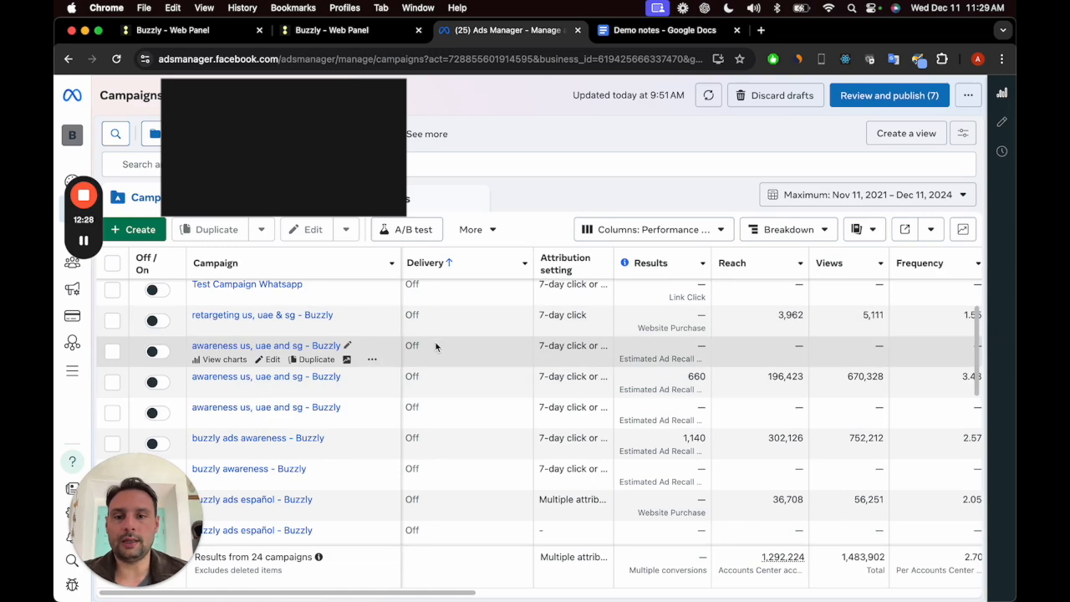
Step: Return to the buzzly demo campaign in Buzzly and go to the overview of all campaigns
left_click(370, 33)
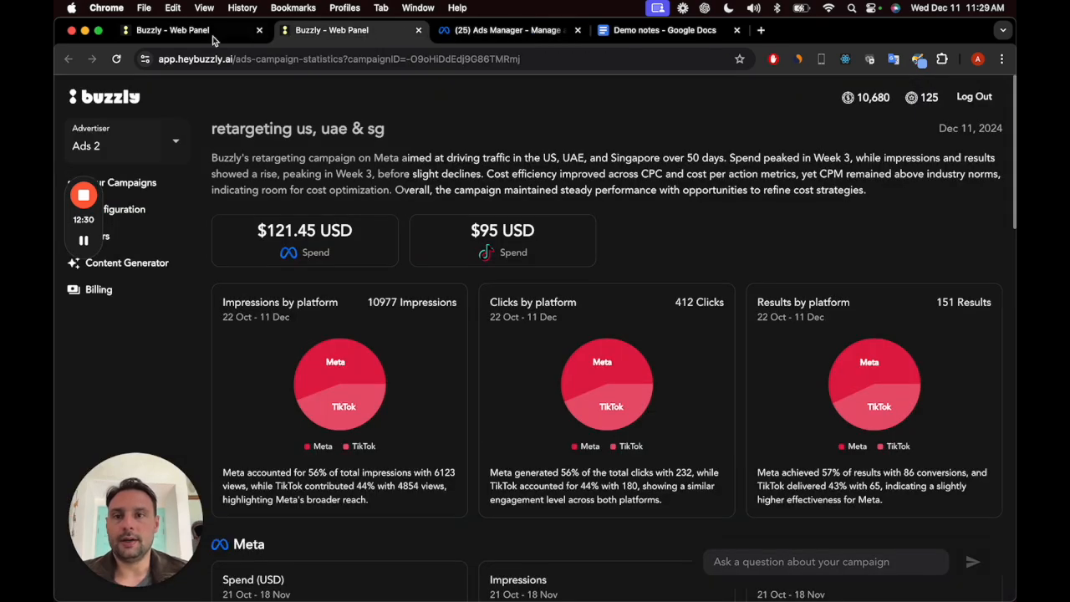
left_click(200, 34)
scroll(443, 176, "up", 5)
scroll(450, 191, "up", 3)
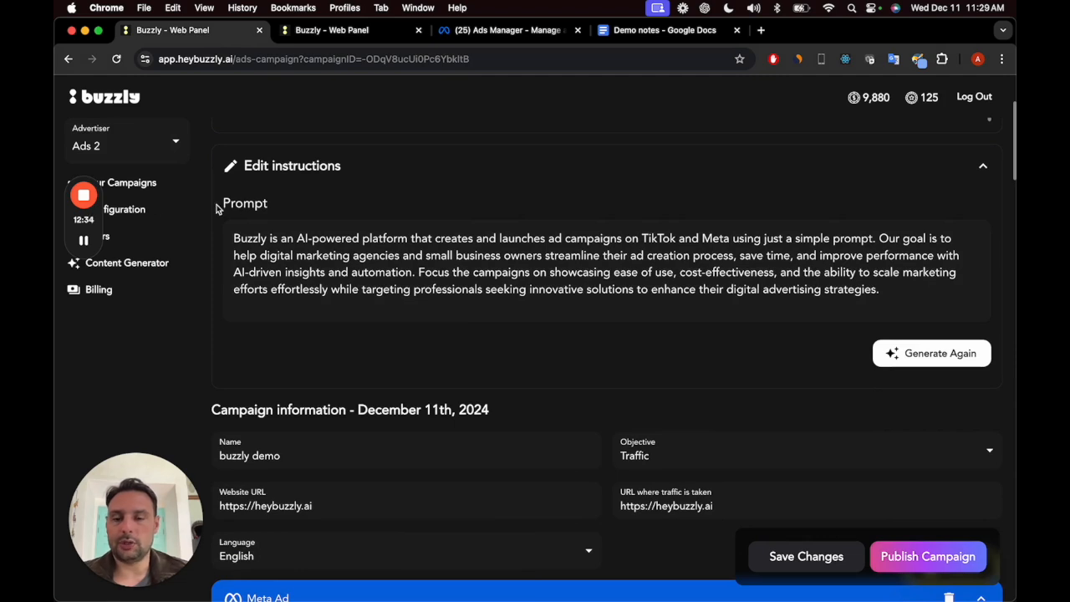
left_click(171, 190)
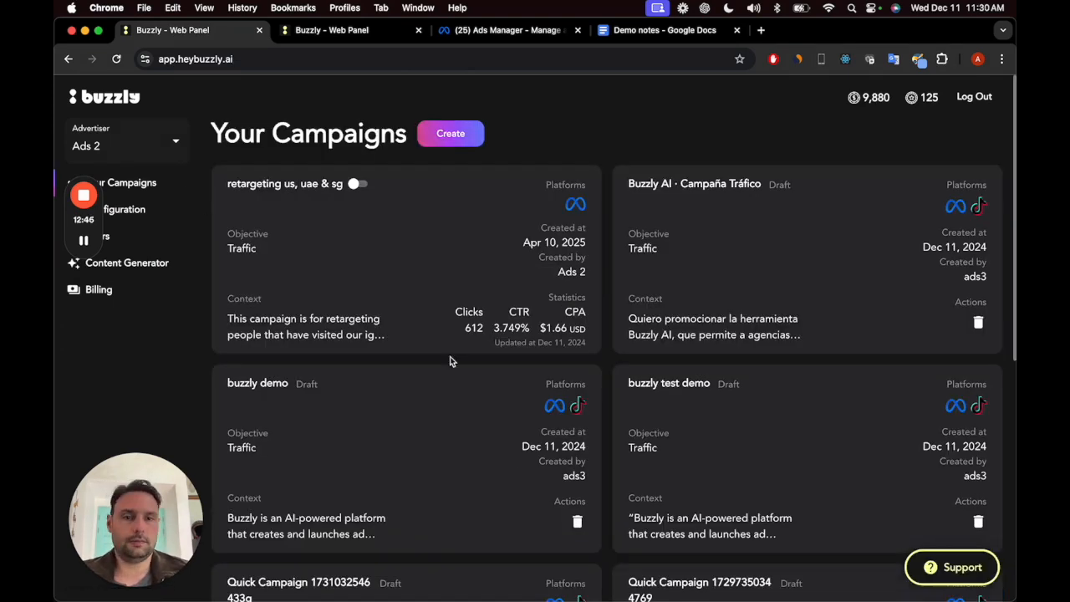
Step: Open the "retargeting us, uae & sg" campaign and generate its statistics report, accepting the credit charge
left_click(483, 309)
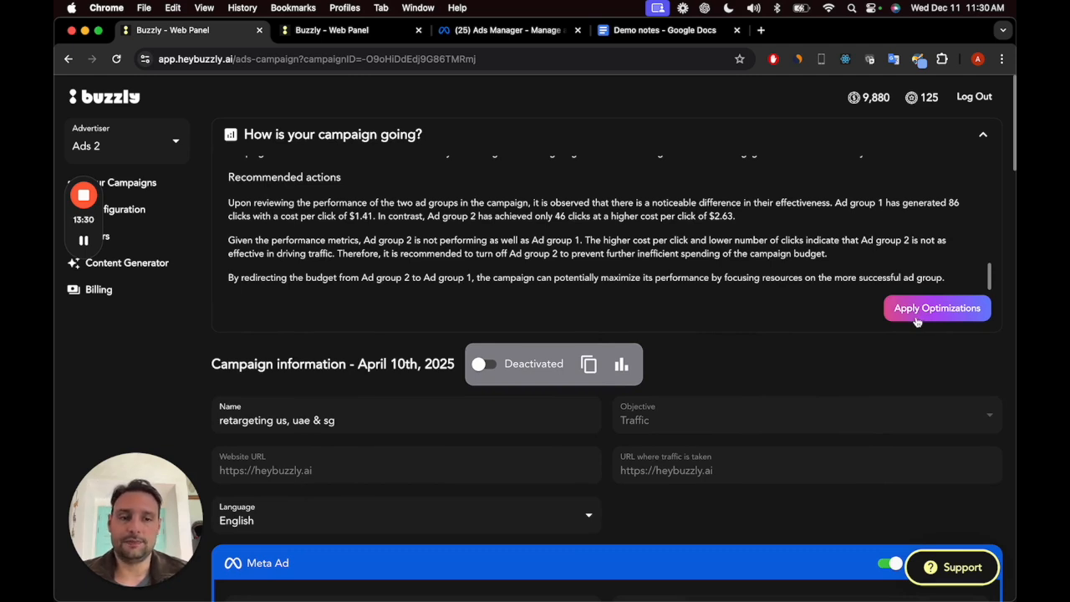
left_click(620, 370)
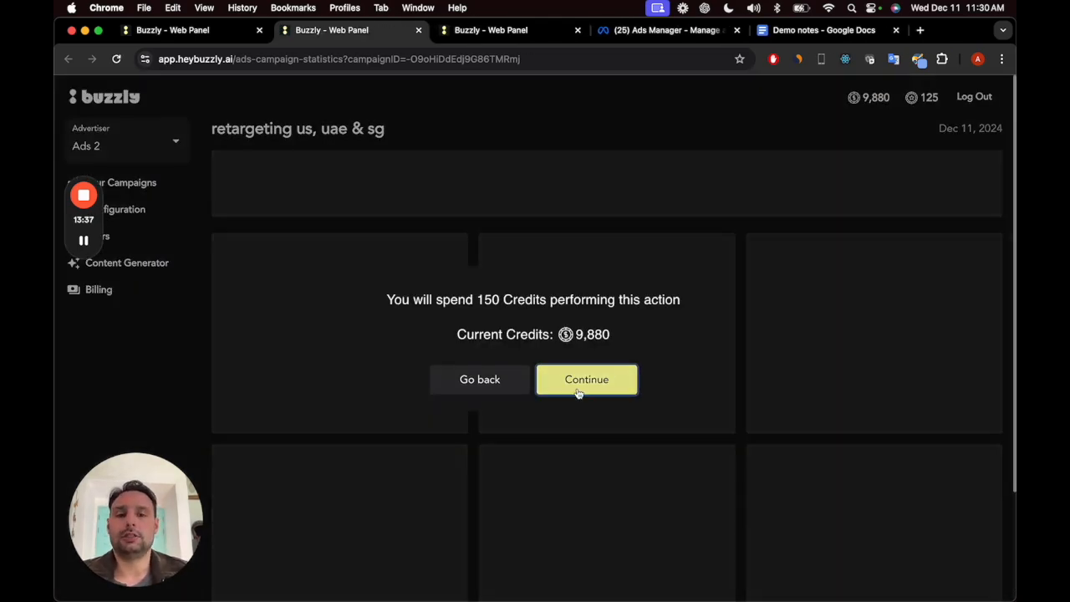
left_click(577, 388)
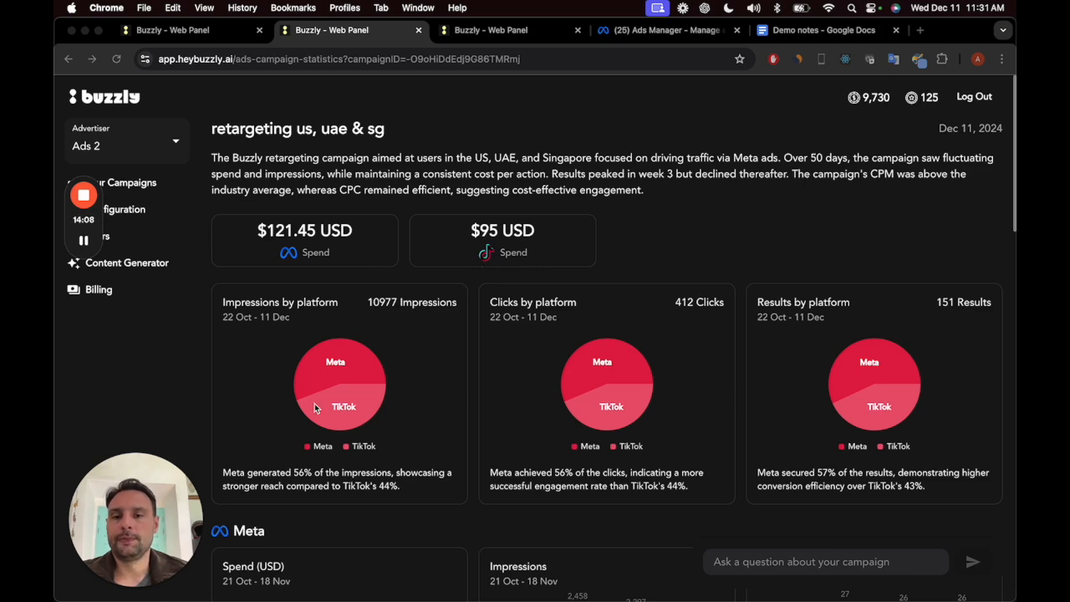
Step: Review the impressions, clicks and results by platform, along with Meta's weekly spend, impressions, results, CPA, CPM and CPC charts
scroll(315, 410, "down", 2)
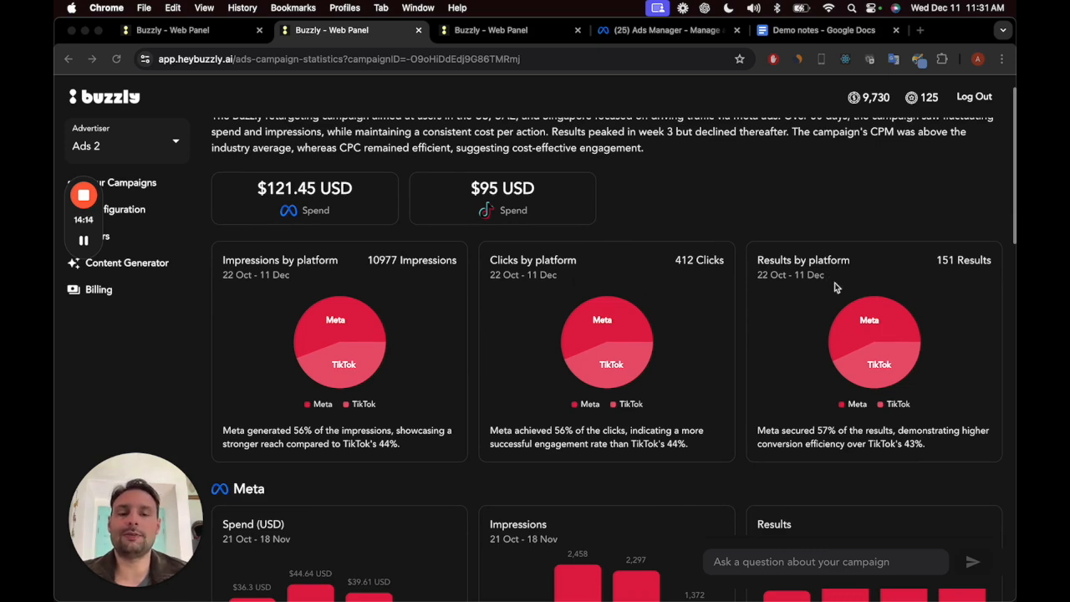
scroll(831, 287, "up", 1)
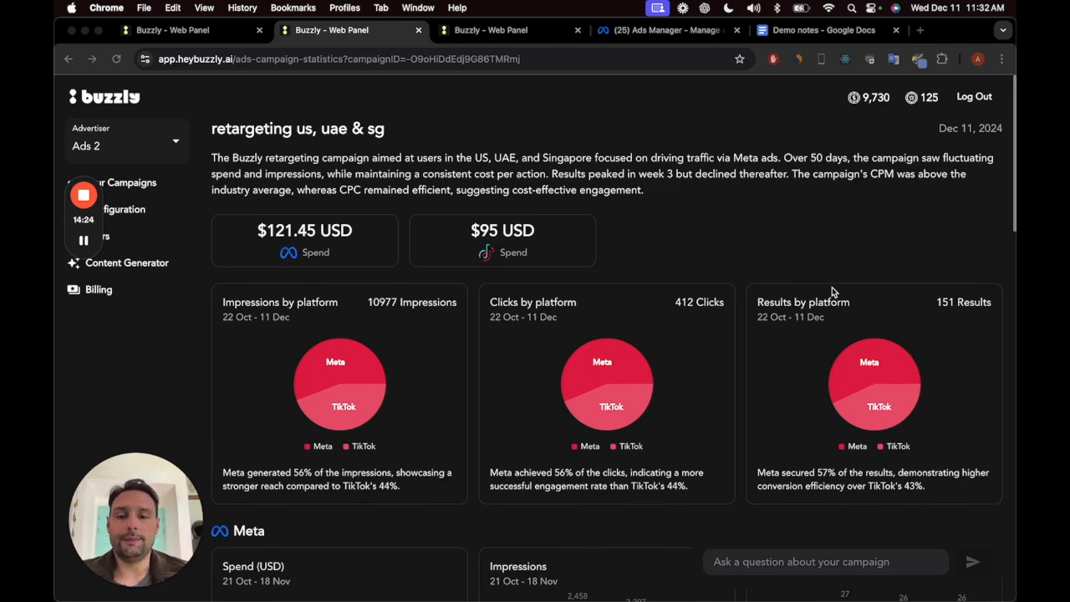
scroll(832, 288, "down", 5)
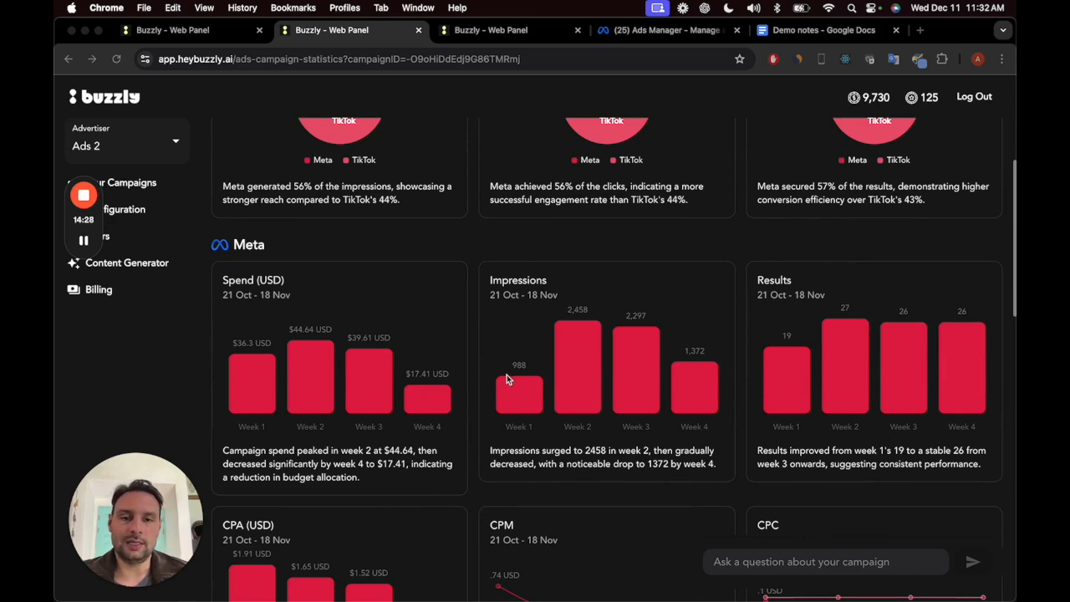
scroll(766, 397, "down", 1)
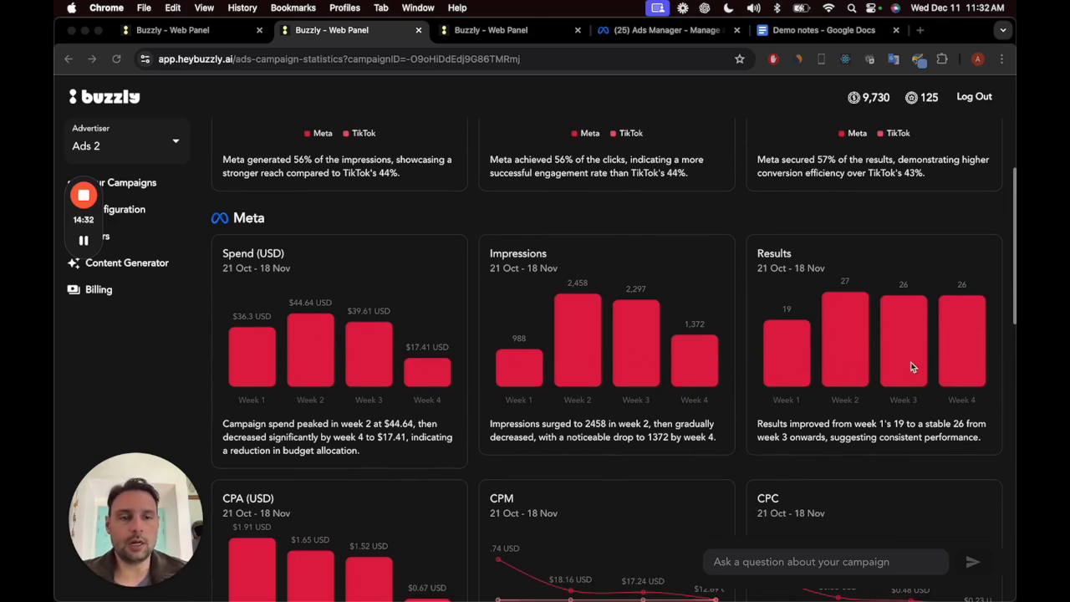
scroll(858, 431, "down", 1)
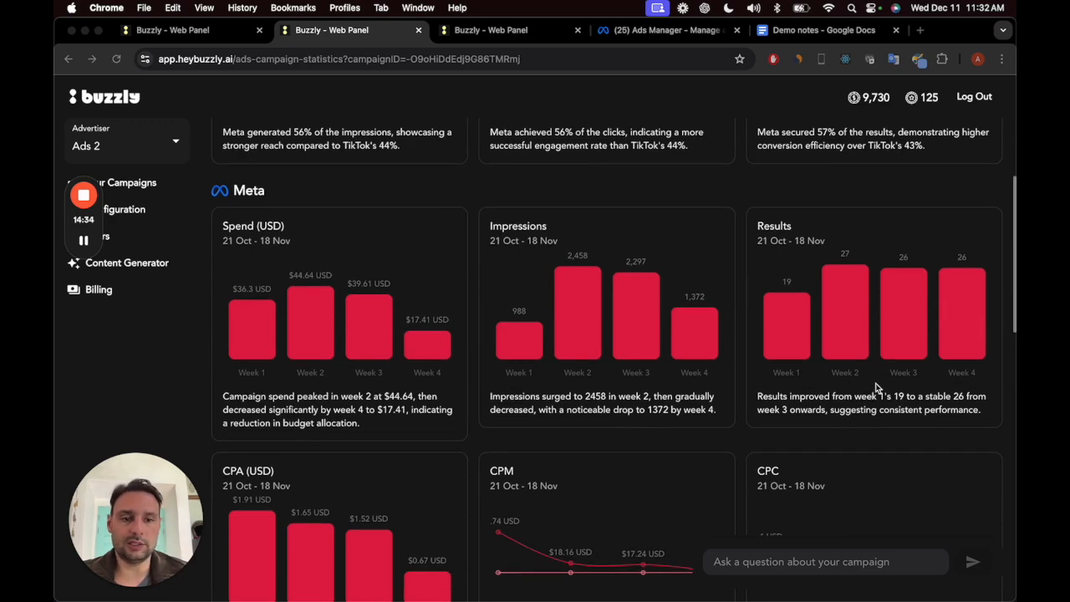
scroll(652, 466, "down", 2)
scroll(645, 467, "down", 3)
scroll(373, 443, "down", 1)
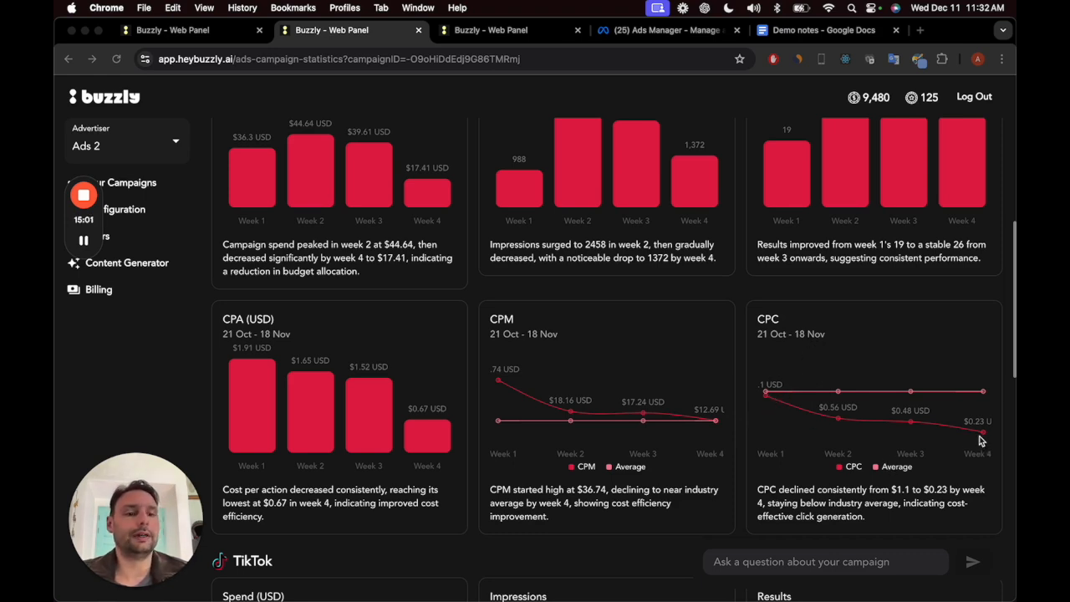
scroll(937, 448, "down", 1)
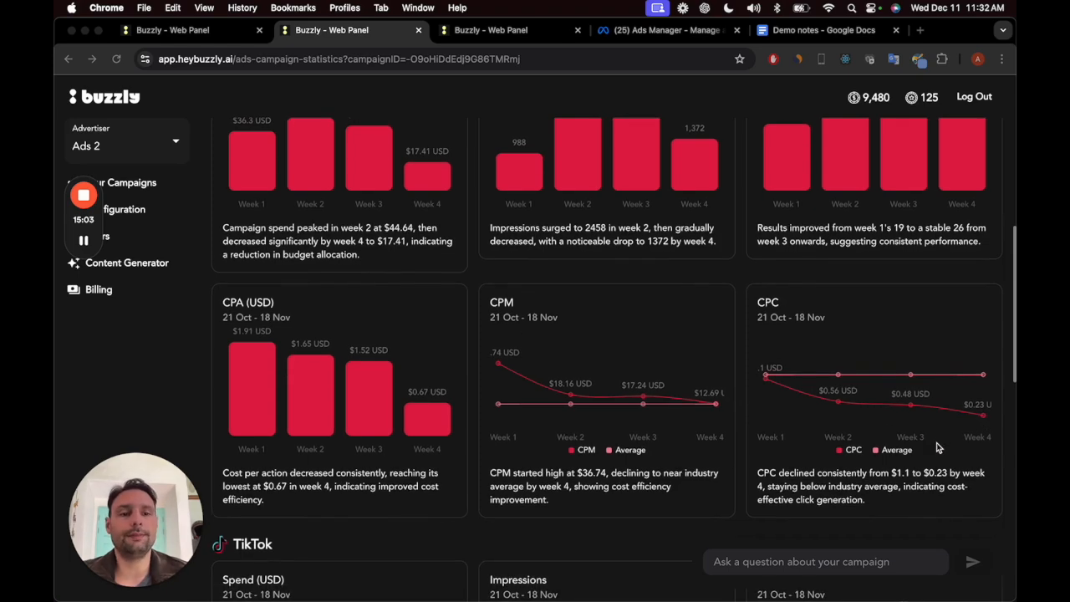
scroll(937, 448, "down", 1)
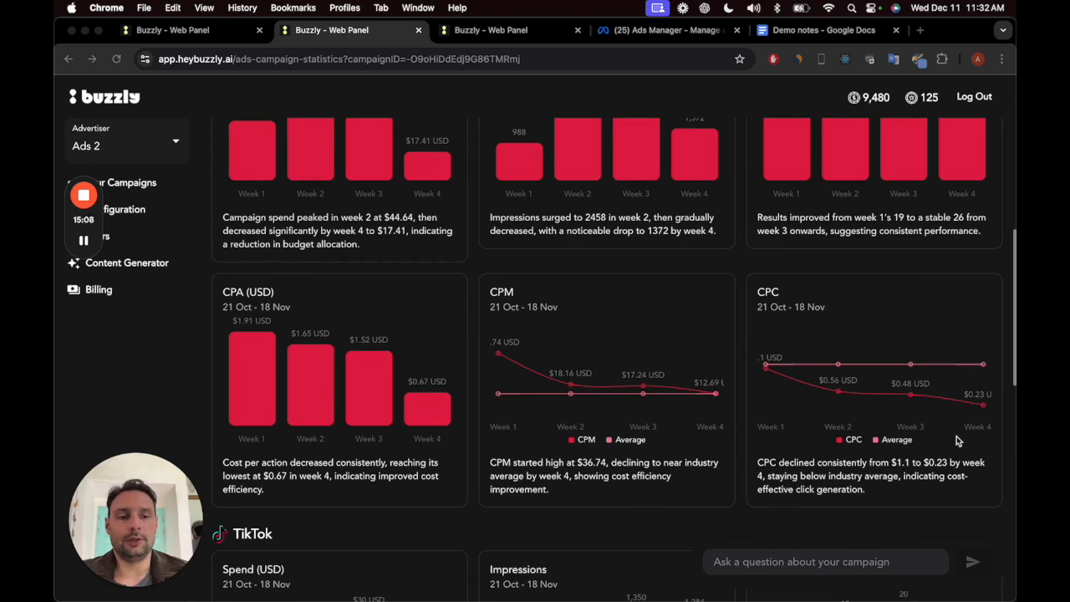
Step: Review TikTok's weekly spend, impressions, results, CPA, CPM and CPC charts in the campaign statistics report
scroll(957, 441, "down", 5)
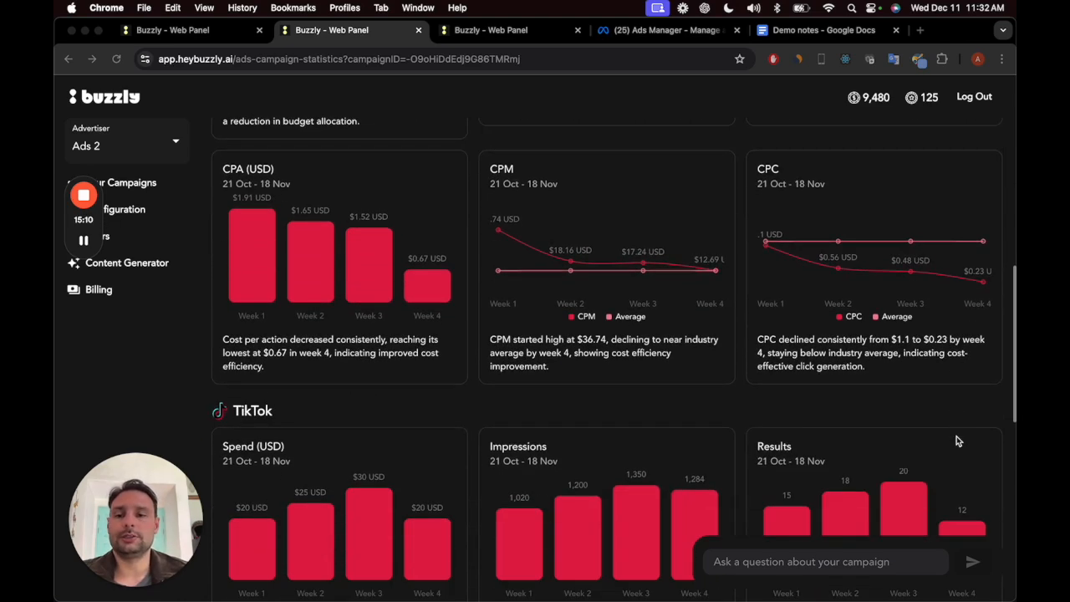
scroll(957, 440, "down", 3)
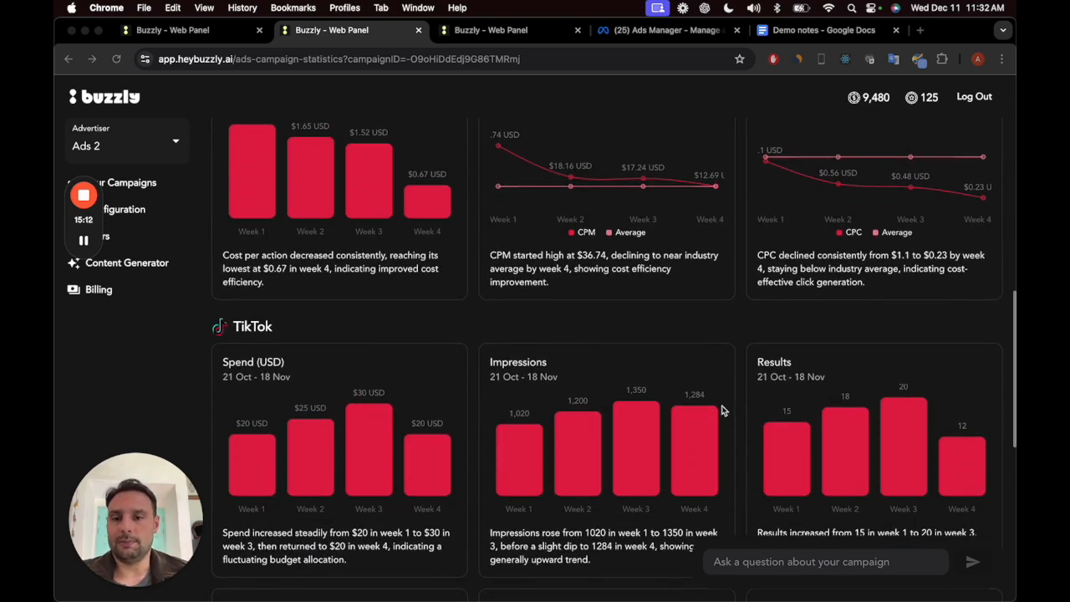
scroll(406, 429, "down", 2)
scroll(483, 385, "down", 1)
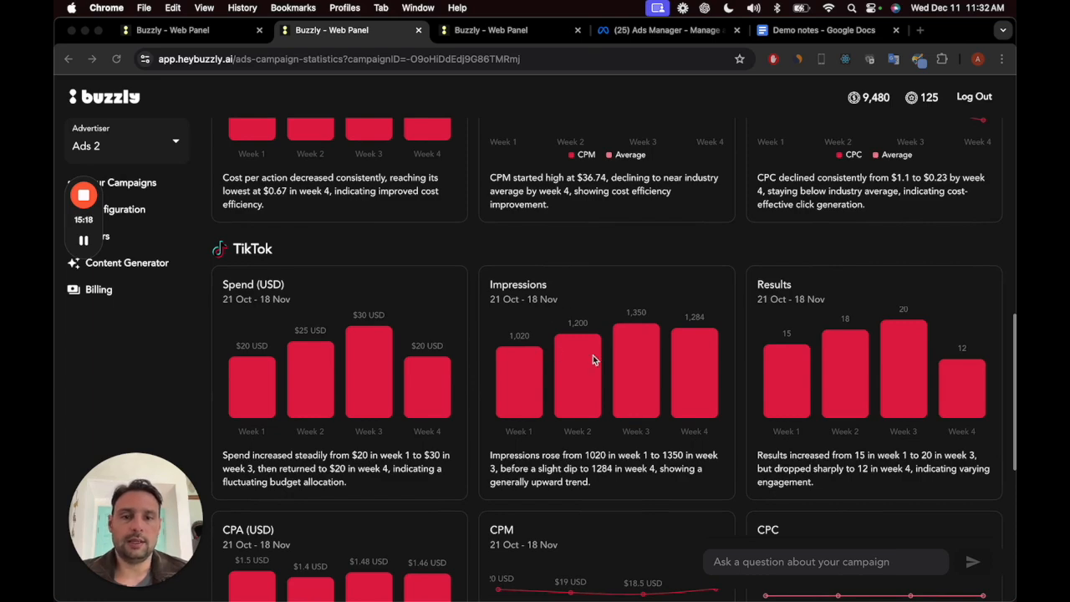
scroll(831, 391, "down", 2)
scroll(840, 431, "down", 2)
scroll(585, 451, "down", 5)
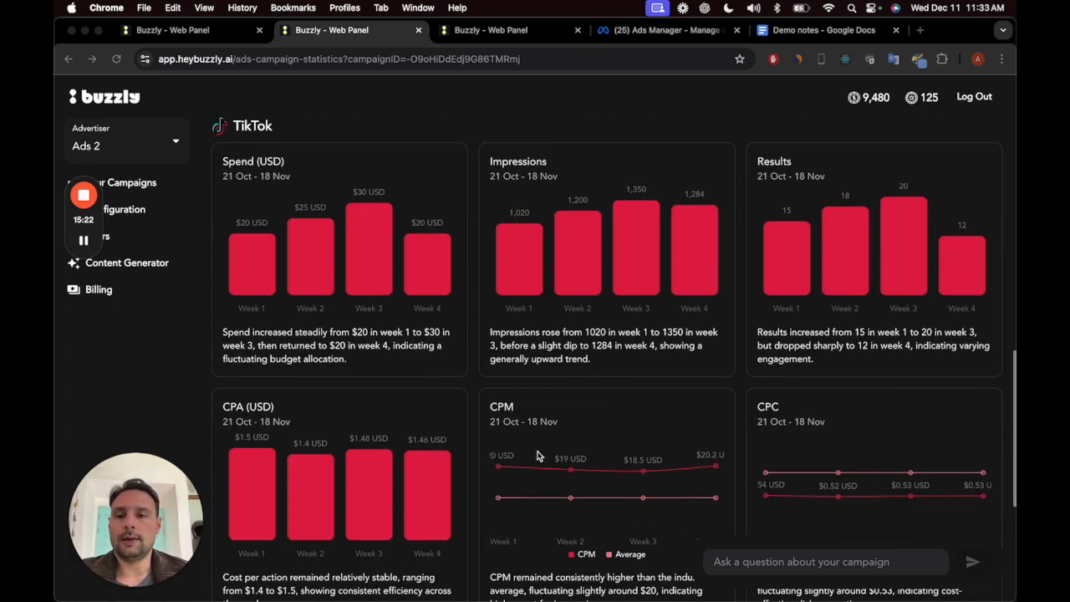
scroll(613, 438, "down", 2)
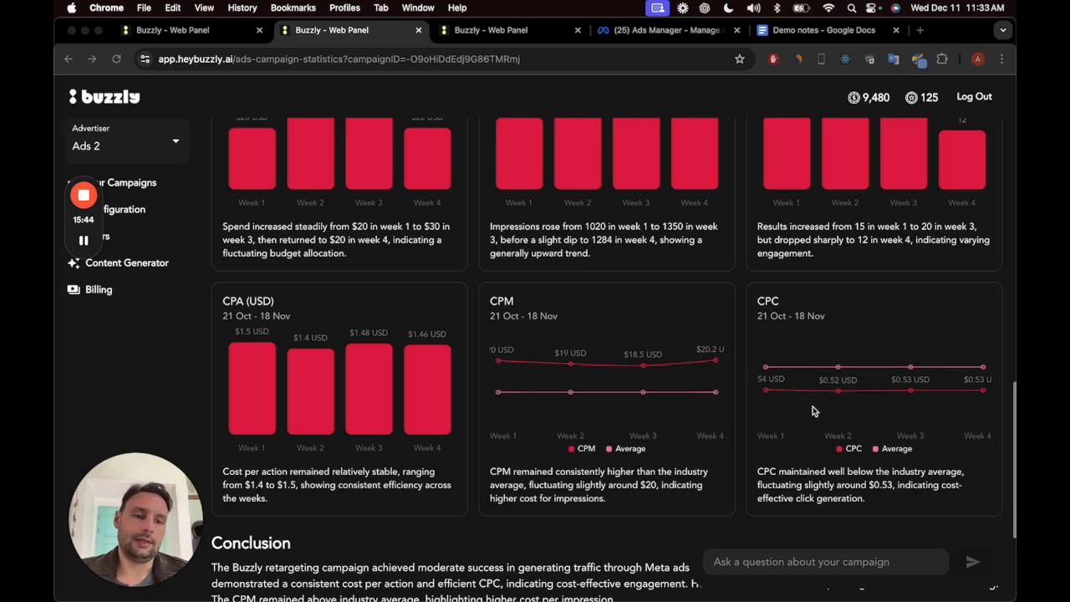
Step: Read the conclusion and recommendations at the end of the campaign statistics report
scroll(813, 410, "down", 5)
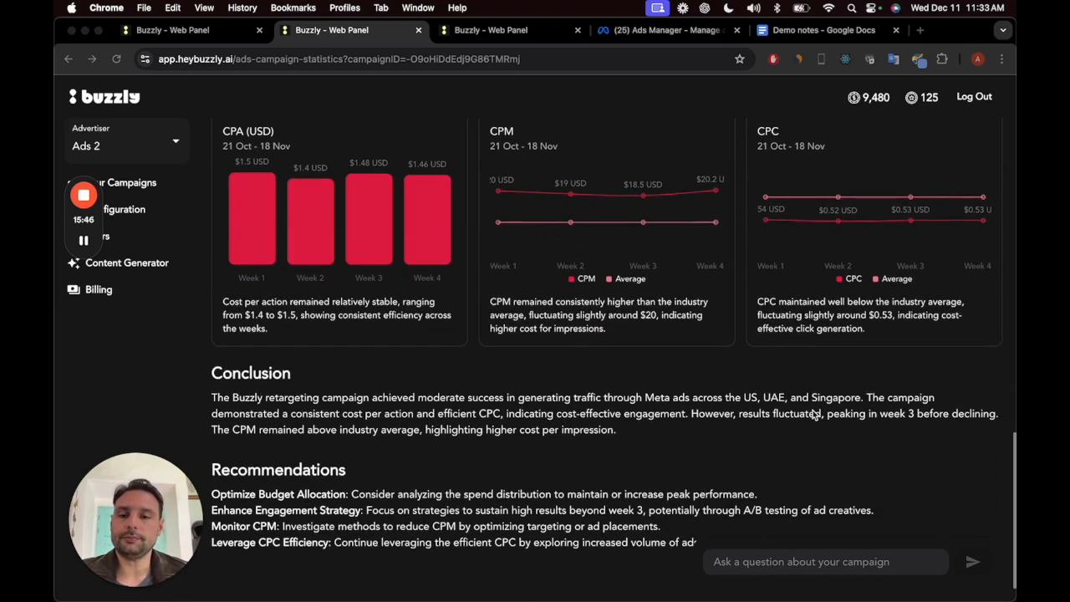
scroll(815, 415, "down", 1)
scroll(563, 374, "down", 1)
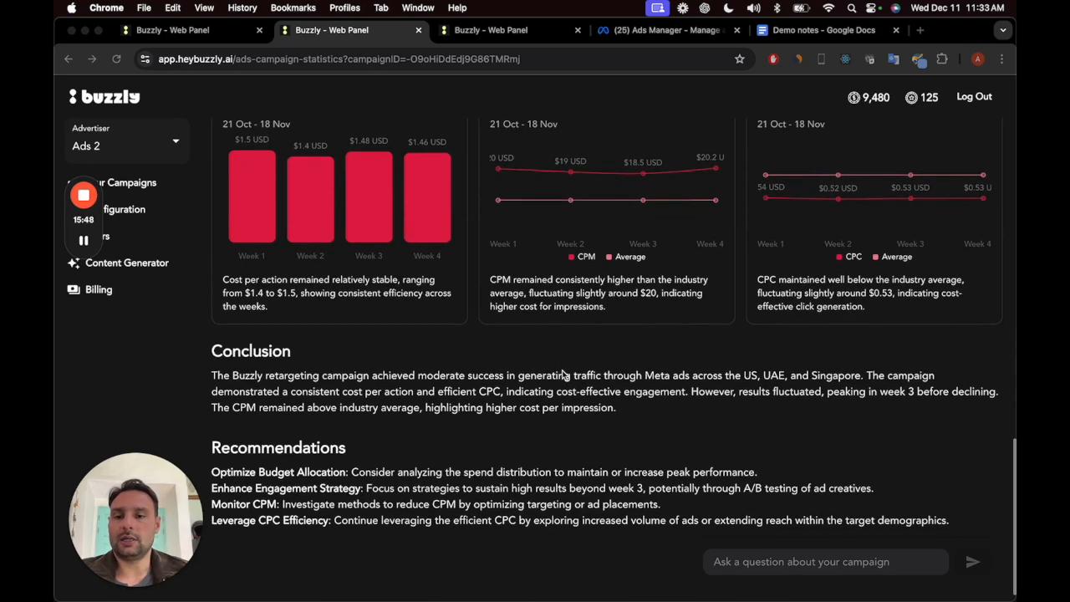
scroll(402, 395, "down", 1)
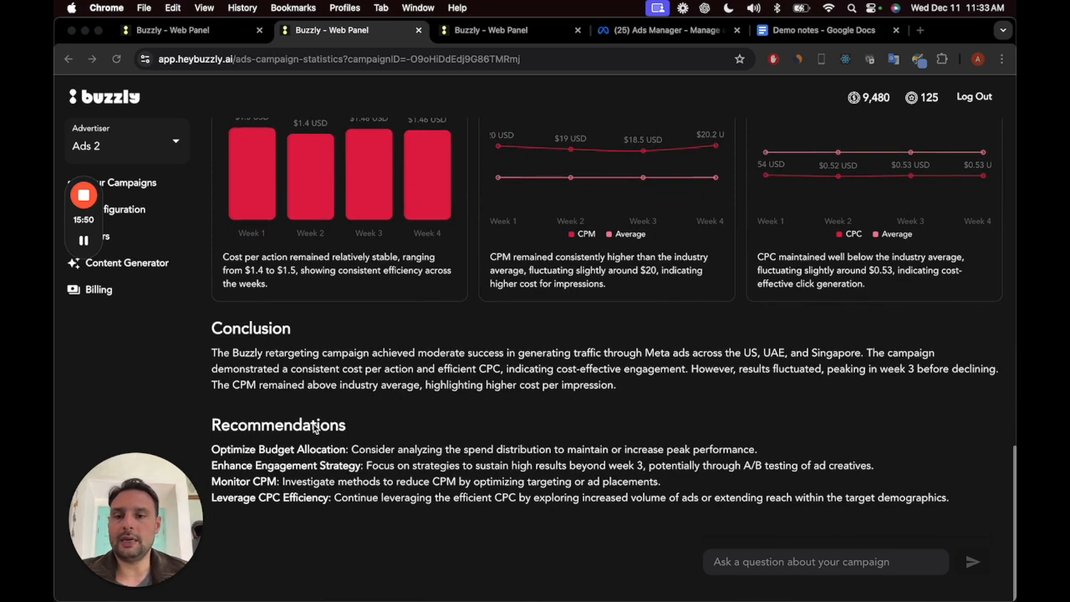
scroll(463, 449, "up", 1)
scroll(463, 450, "down", 1)
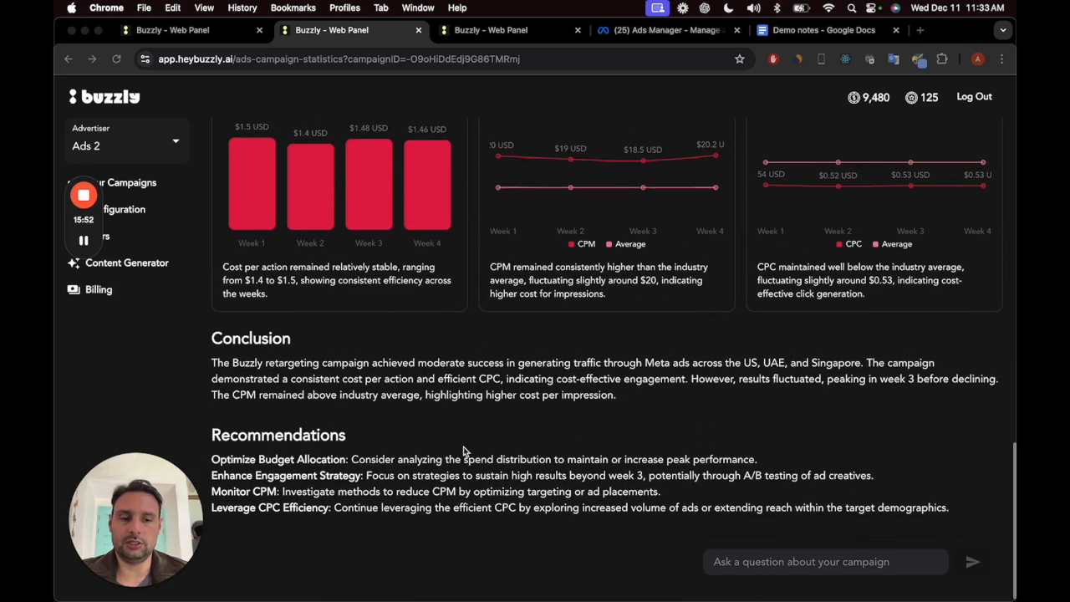
Step: Ask the campaign assistant "was the CPC on Meta any good?"
left_click(722, 563)
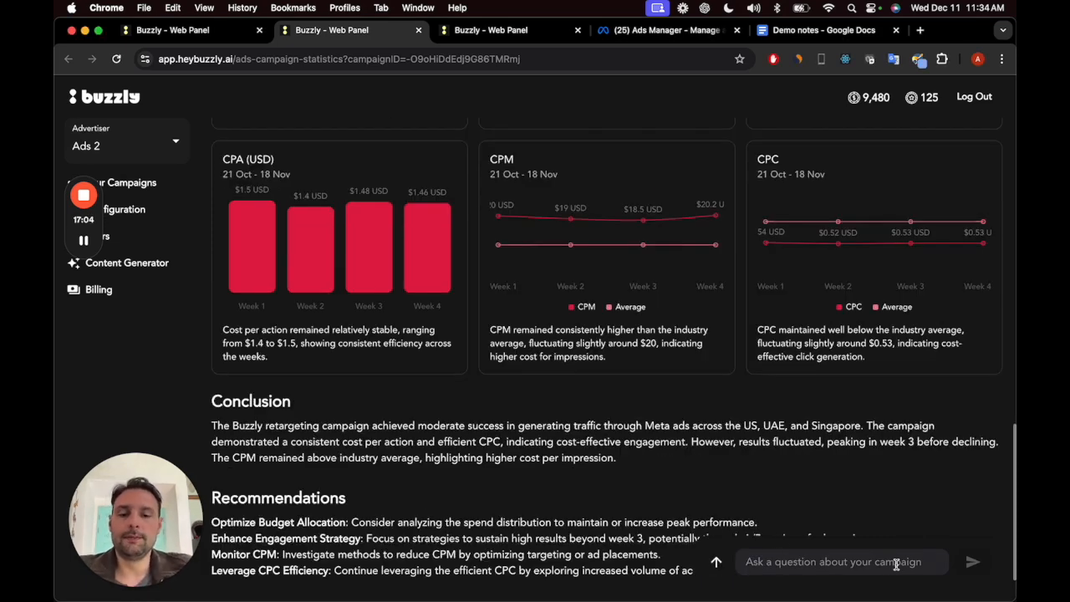
type("was ")
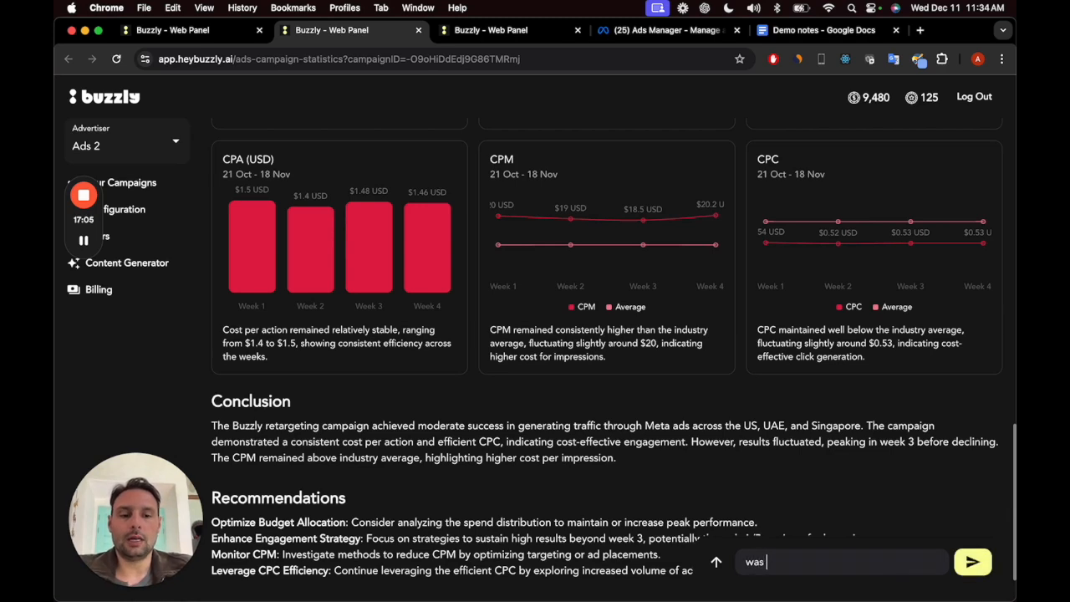
type("the CPC on Met")
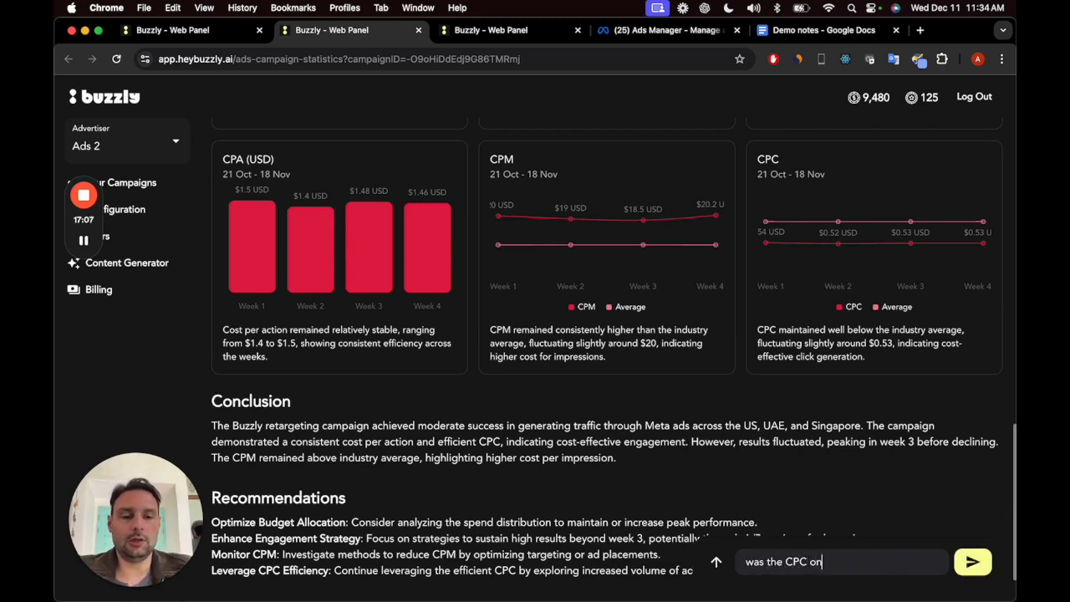
type("a any good?")
key("Return")
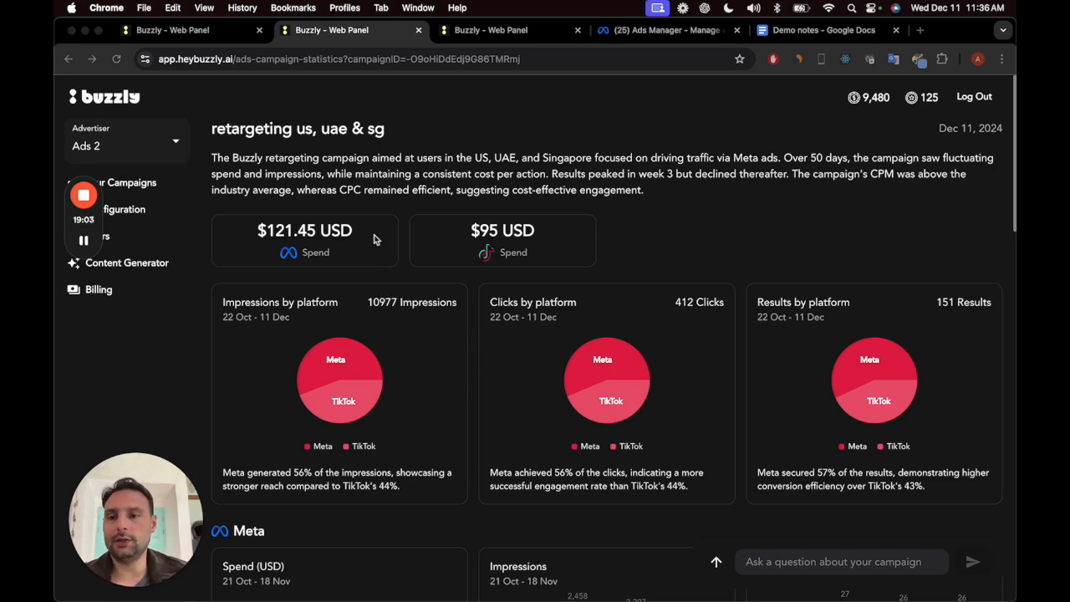
Step: Go to the Users page and view the roles available for a new user, closing the form without creating one
left_click(159, 243)
left_click(141, 245)
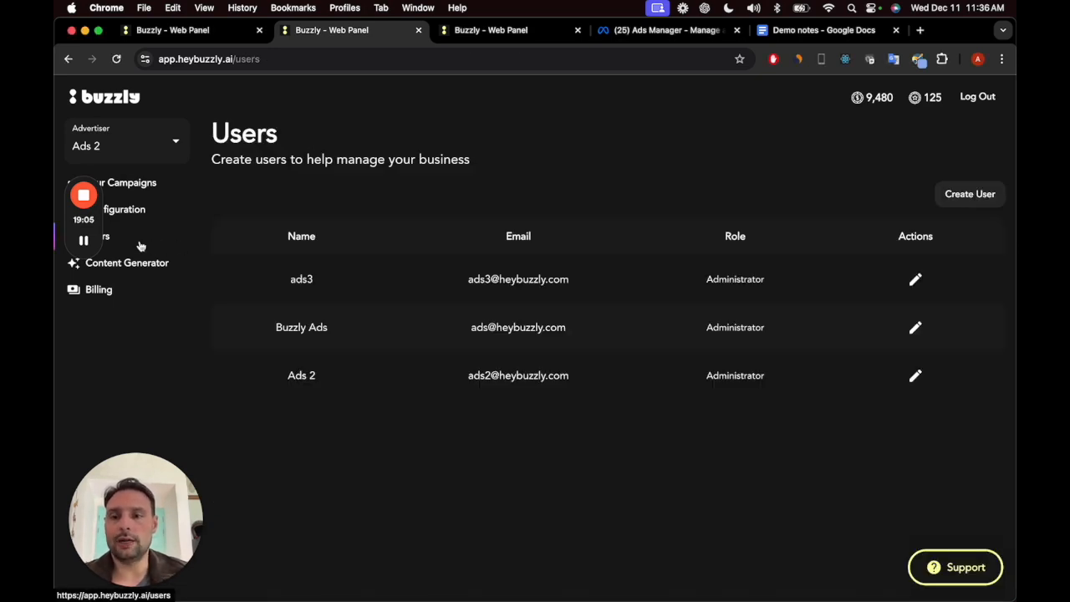
left_click(984, 205)
left_click(606, 389)
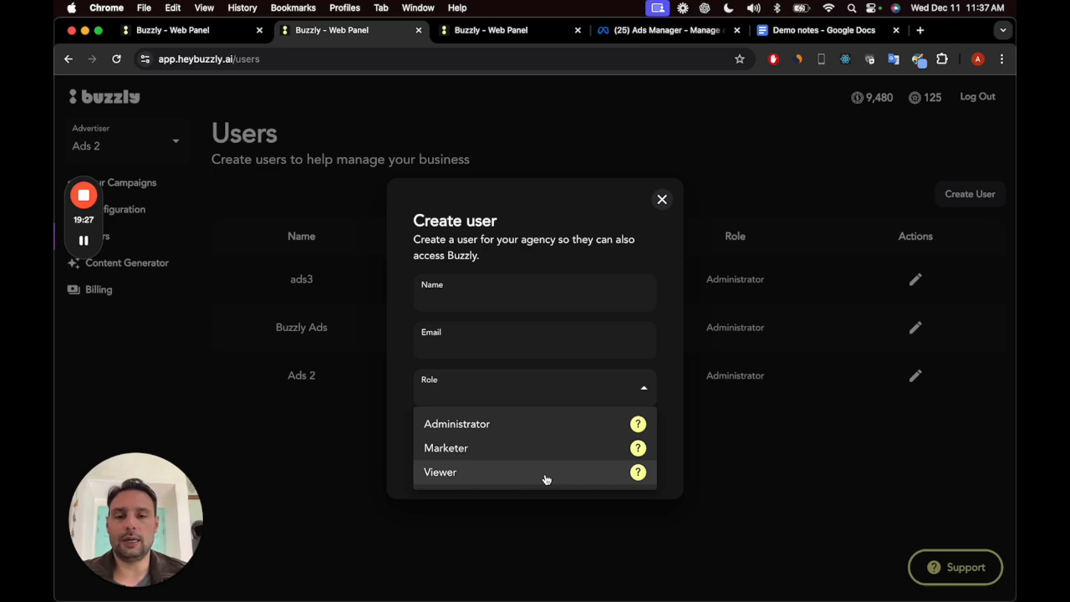
left_click(595, 395)
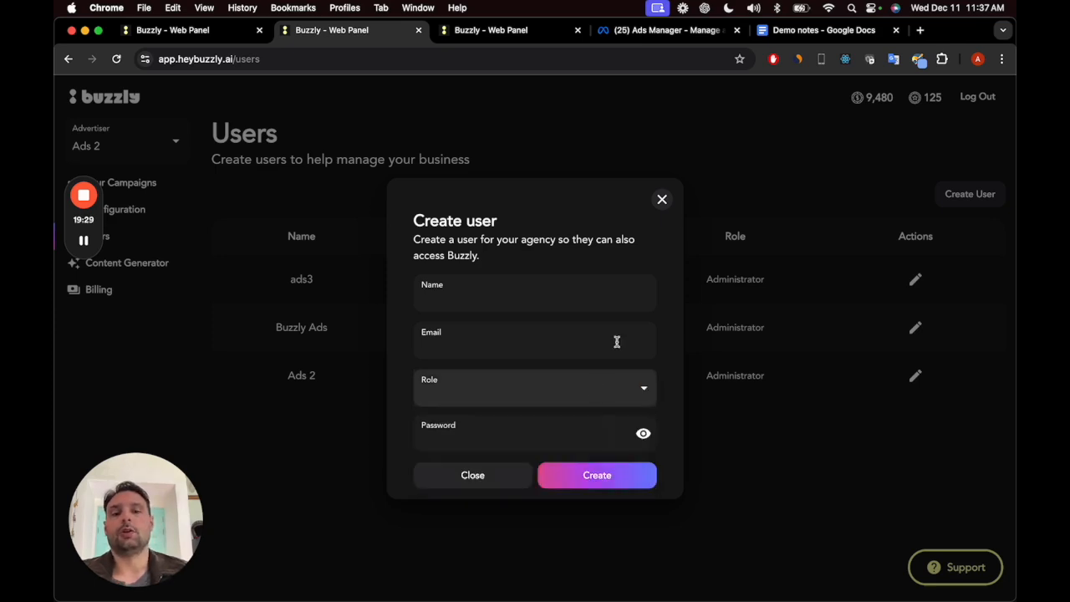
left_click(663, 202)
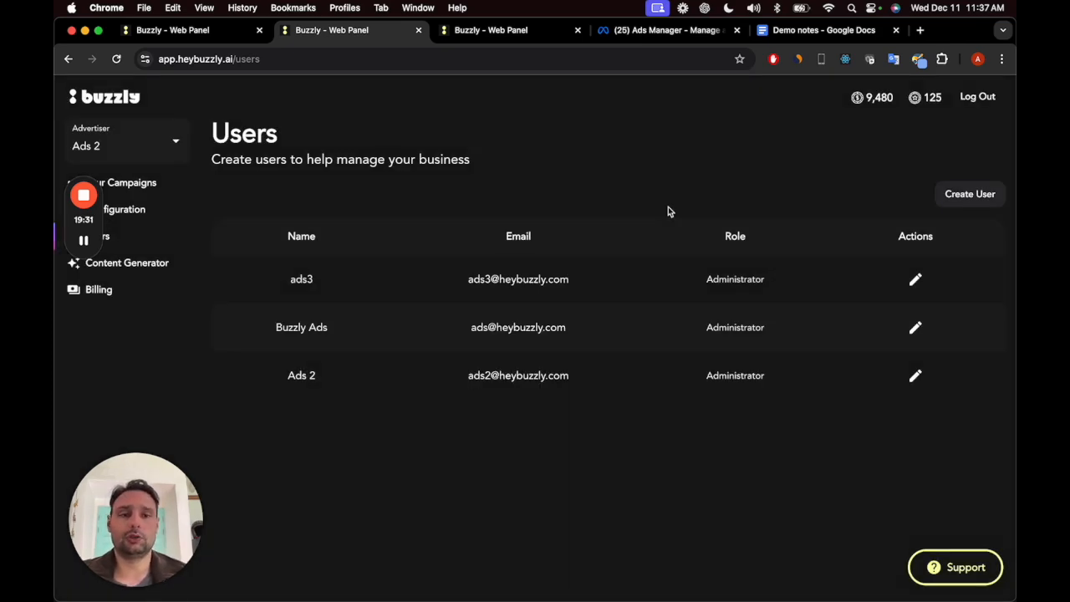